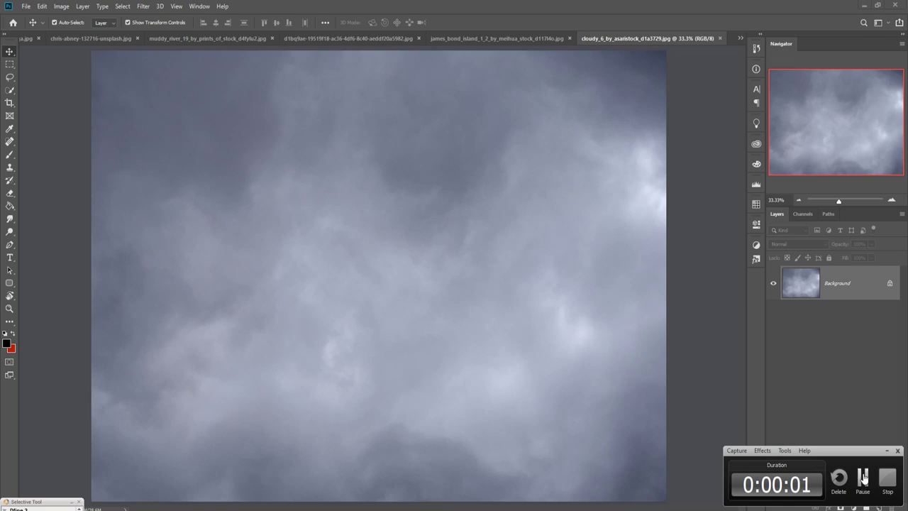
Create a new blank 1280×720 px, 300 ppi document from the recent preset
click(26, 7)
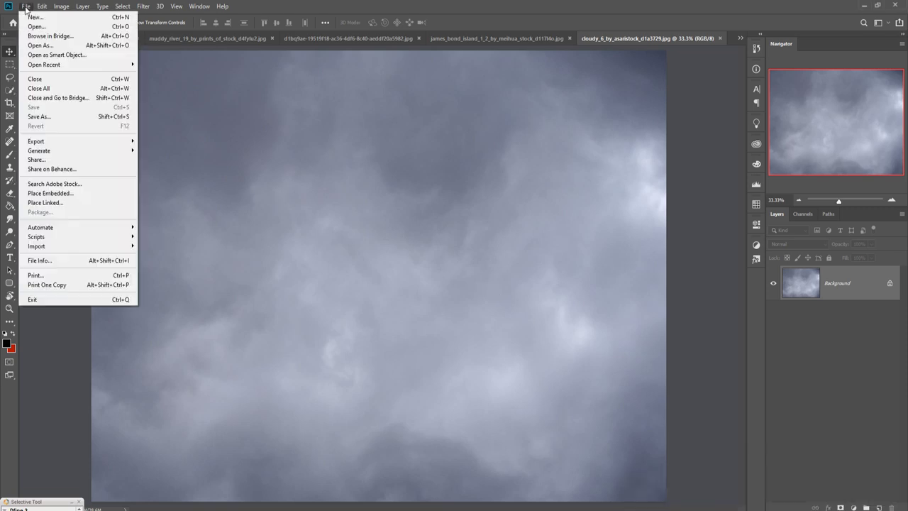
click(26, 8)
key(ctrl+n)
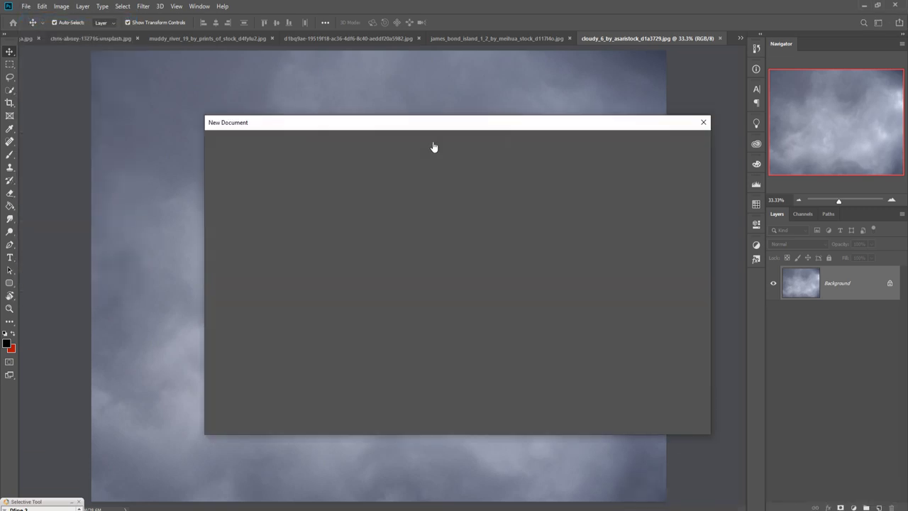
click(332, 299)
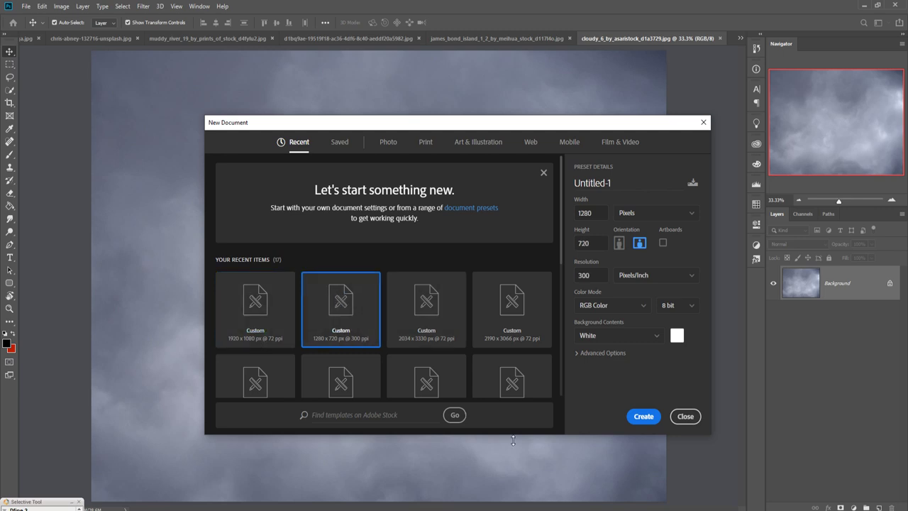
click(647, 421)
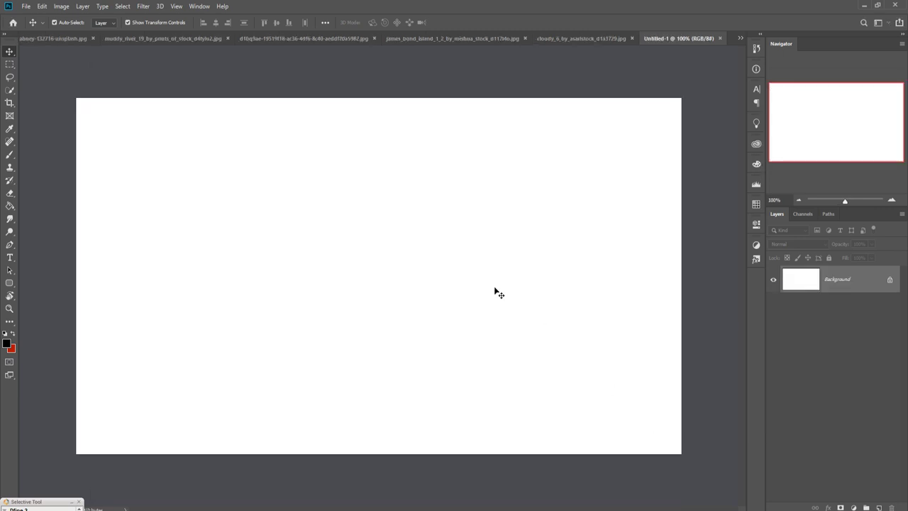
Review the grassy field, muddy river, misty lake and crow_s_pass photos, ending on the hazy desert
click(741, 38)
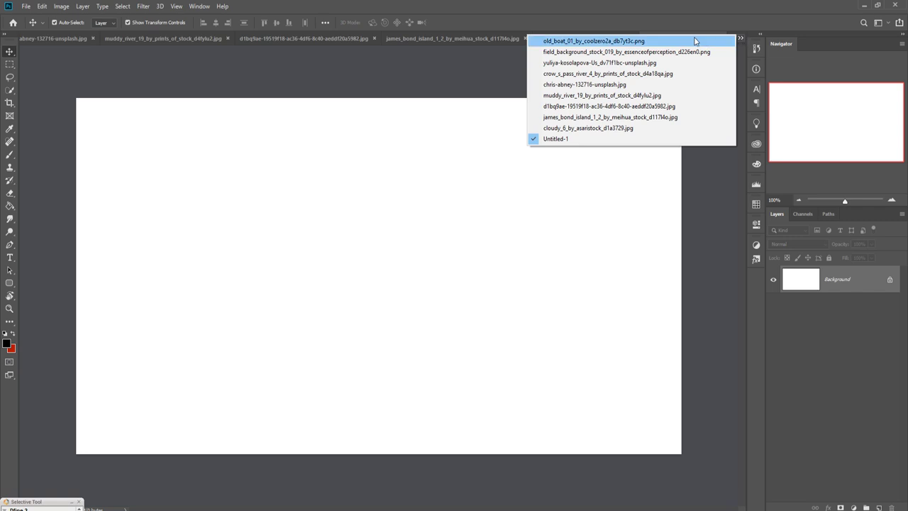
click(645, 51)
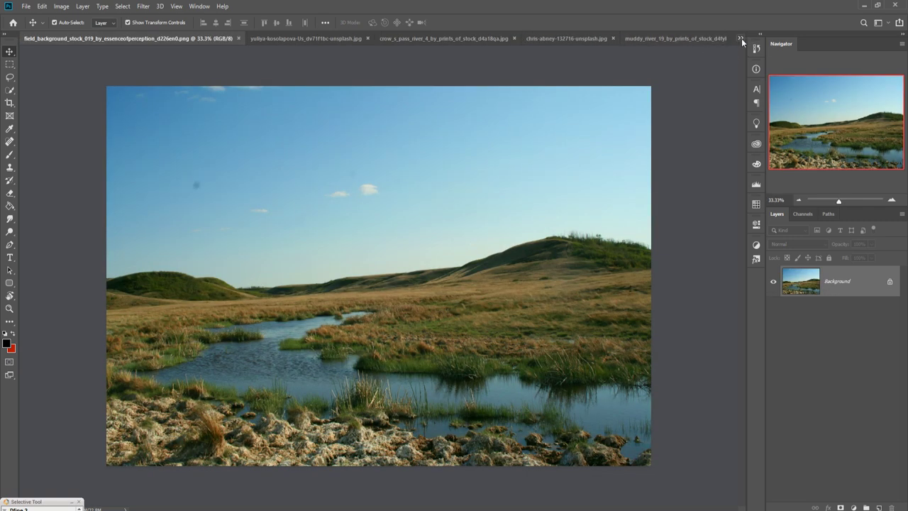
click(741, 37)
click(629, 100)
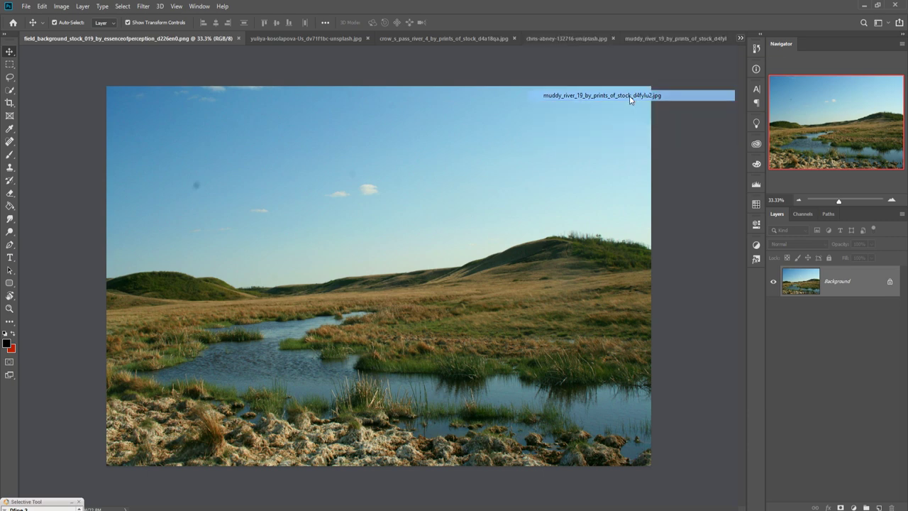
click(742, 39)
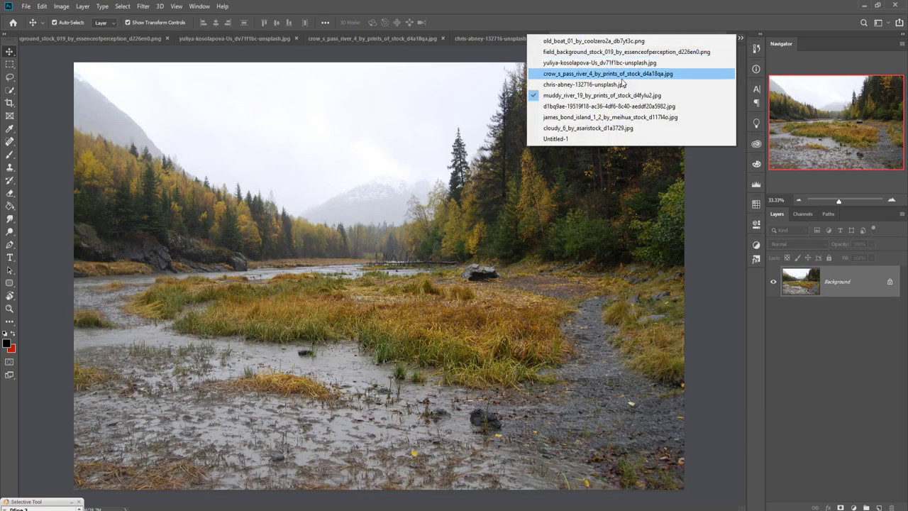
click(611, 83)
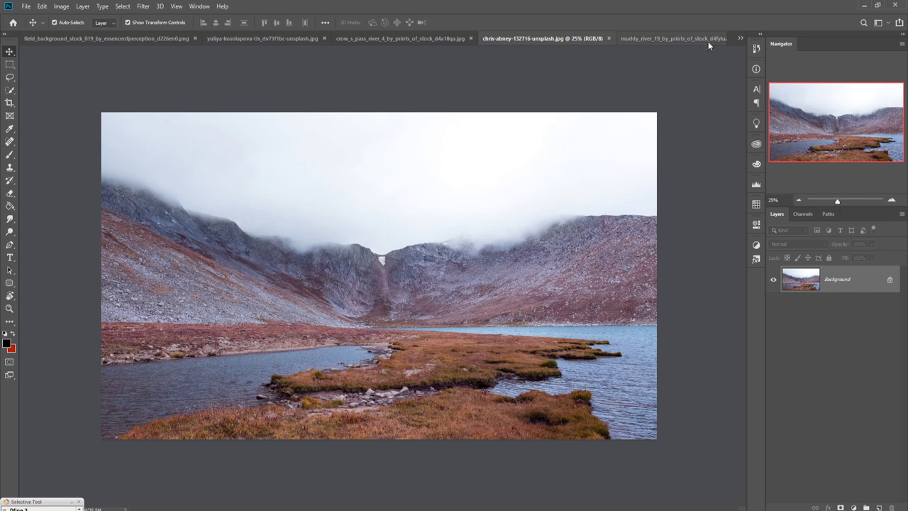
click(741, 38)
click(614, 74)
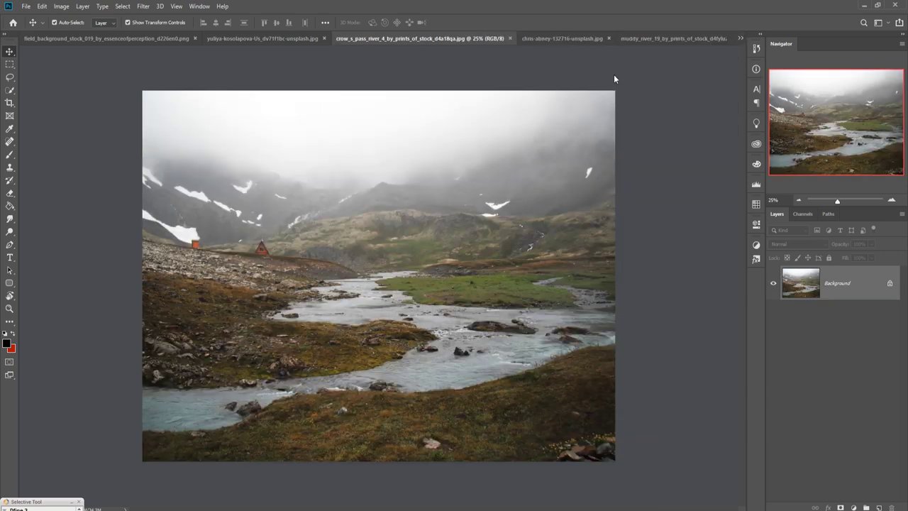
click(741, 39)
click(649, 63)
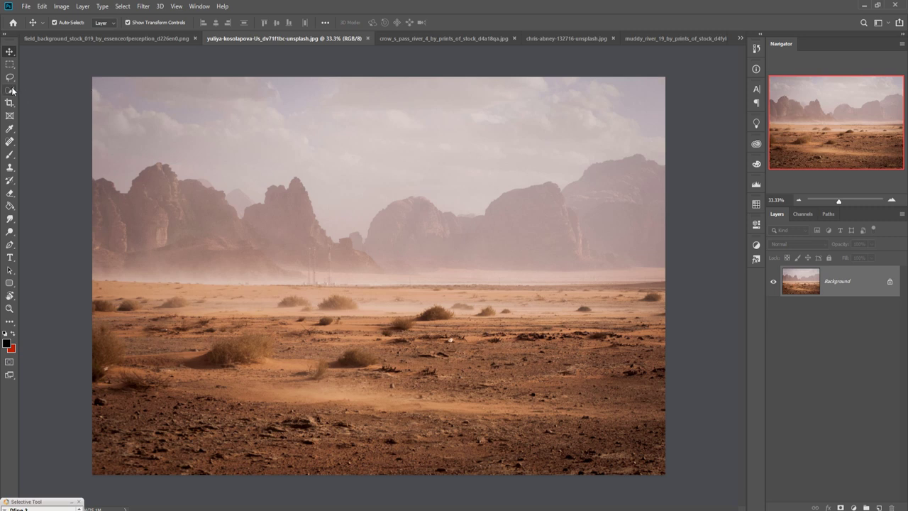
Select the lower desert ground and drag it into Untitled-1 as a new layer
click(10, 64)
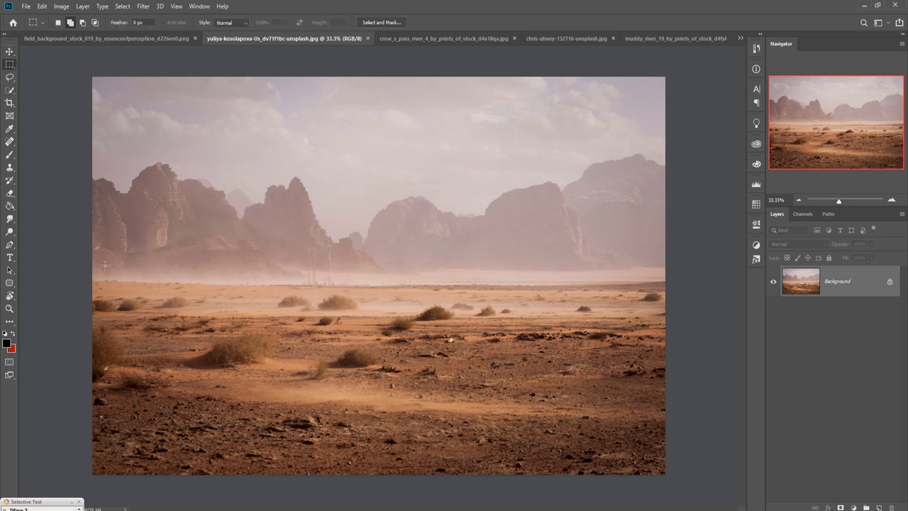
drag(95, 273, 688, 485)
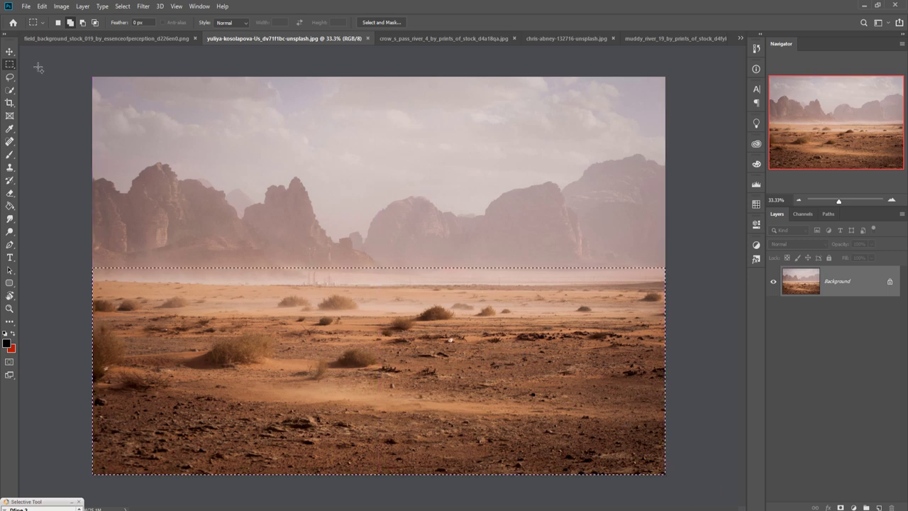
key(v)
drag(262, 38, 539, 103)
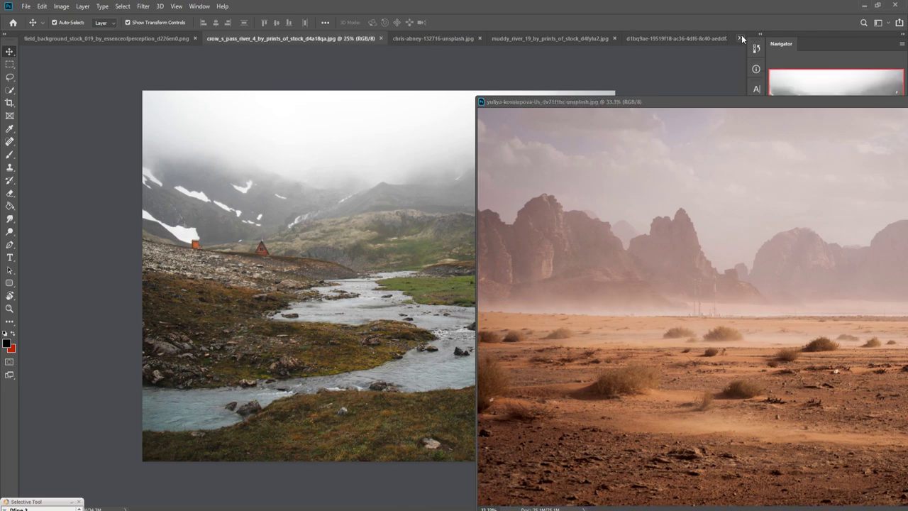
click(741, 37)
click(562, 129)
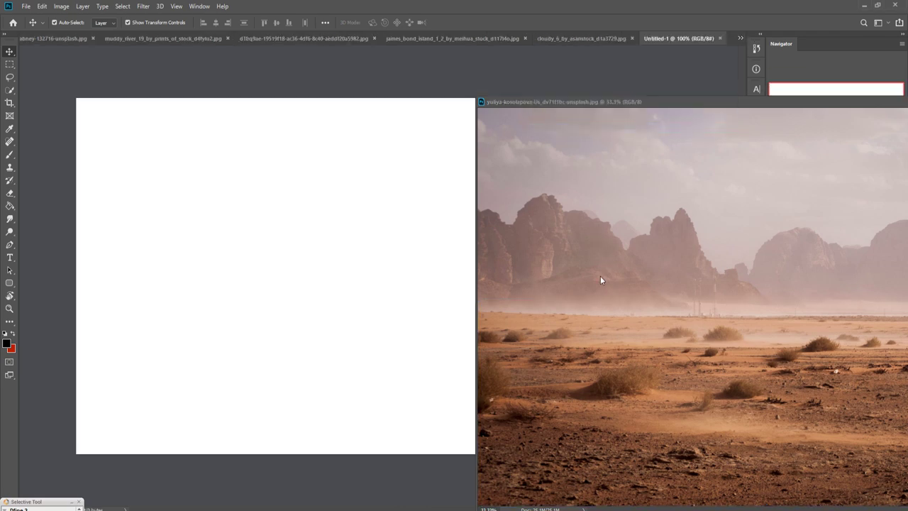
drag(653, 373, 396, 320)
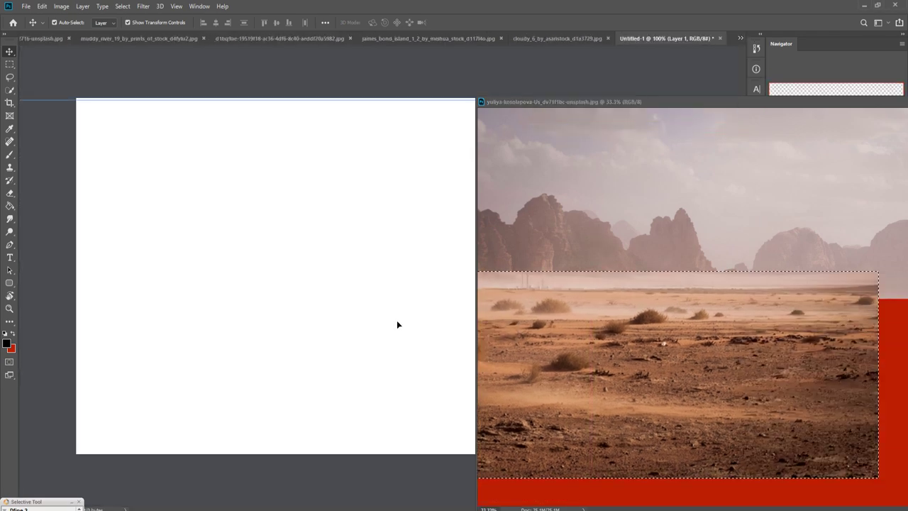
Scale and position the desert layer across the full canvas width along the bottom
drag(864, 103, 494, 148)
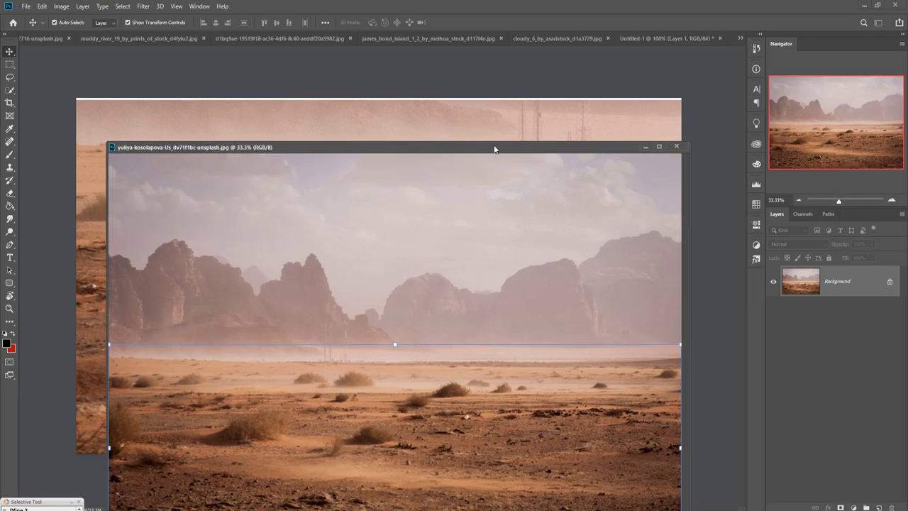
click(647, 148)
drag(436, 159, 312, 146)
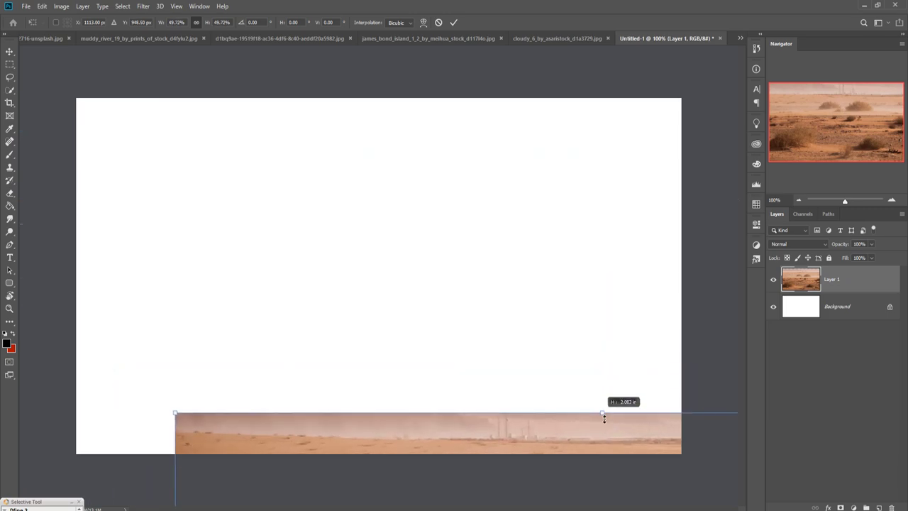
mouse_move(607, 106)
mouse_down()
mouse_move(454, 235)
mouse_move(445, 351)
mouse_up()
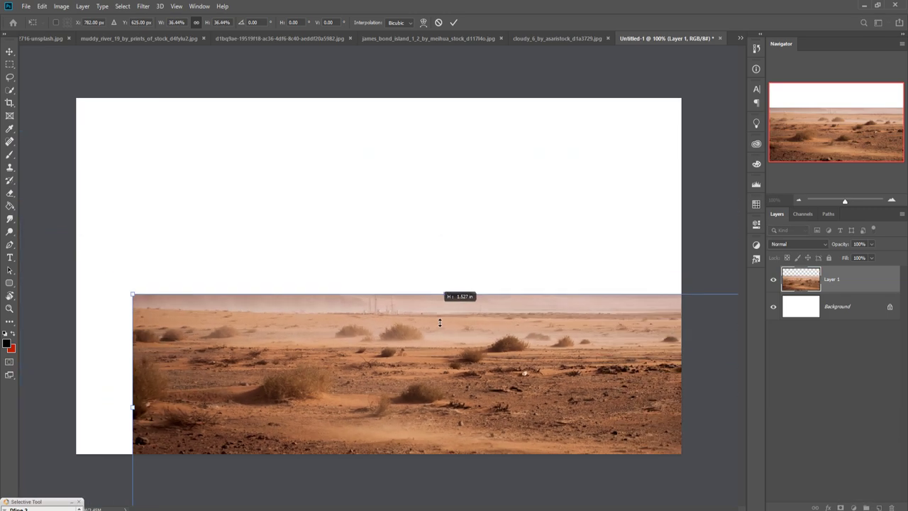
drag(507, 406, 439, 358)
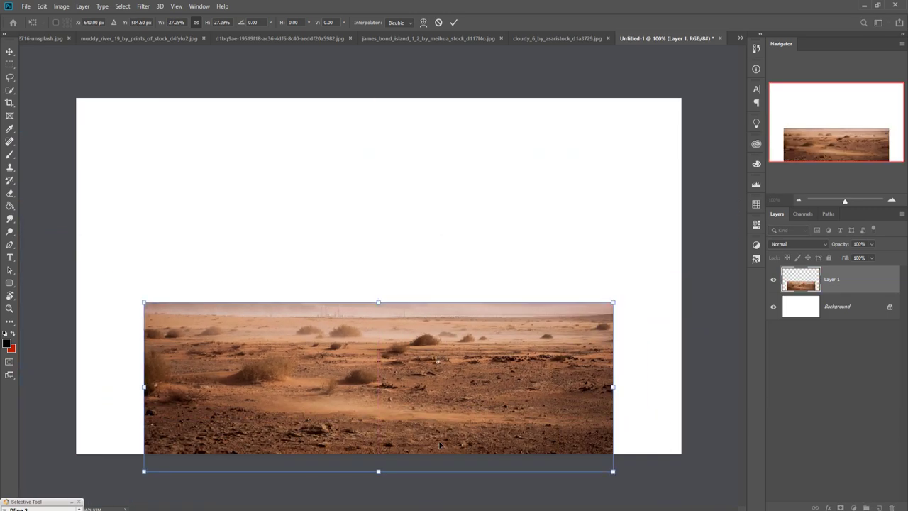
drag(383, 307, 378, 257)
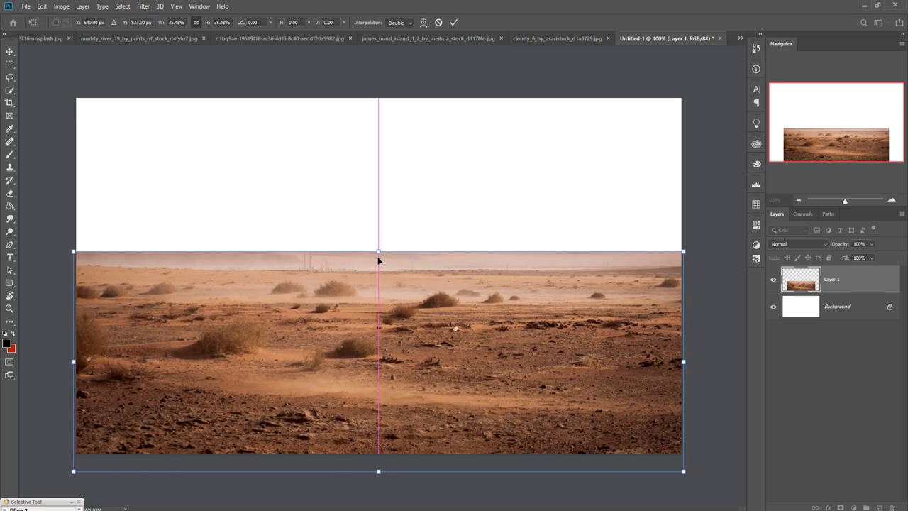
mouse_move(440, 393)
mouse_down()
mouse_move(441, 415)
mouse_move(457, 390)
mouse_up()
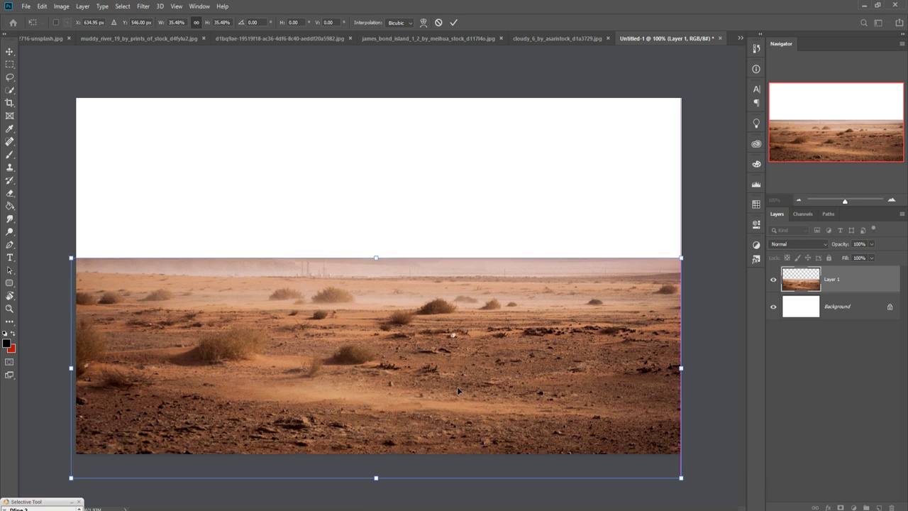
Commit the desert resize and drag the cloudy sky photo into Untitled-1
click(456, 26)
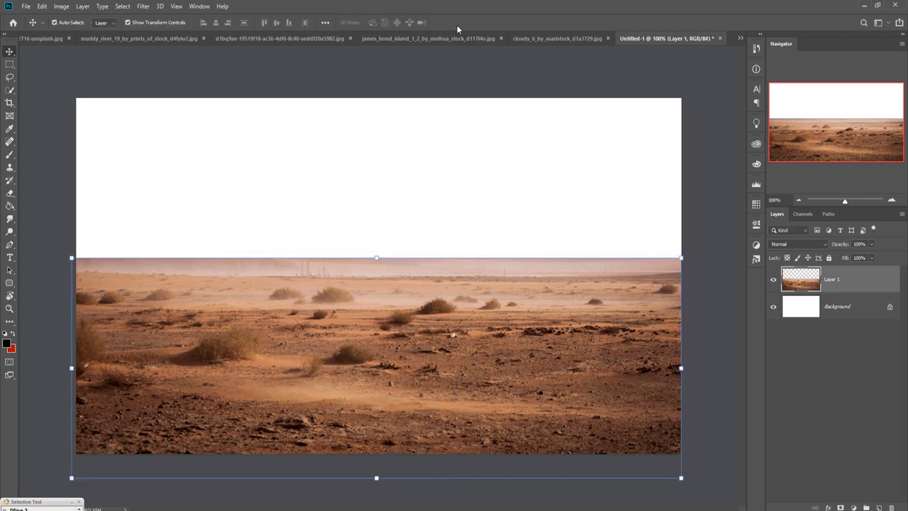
click(740, 37)
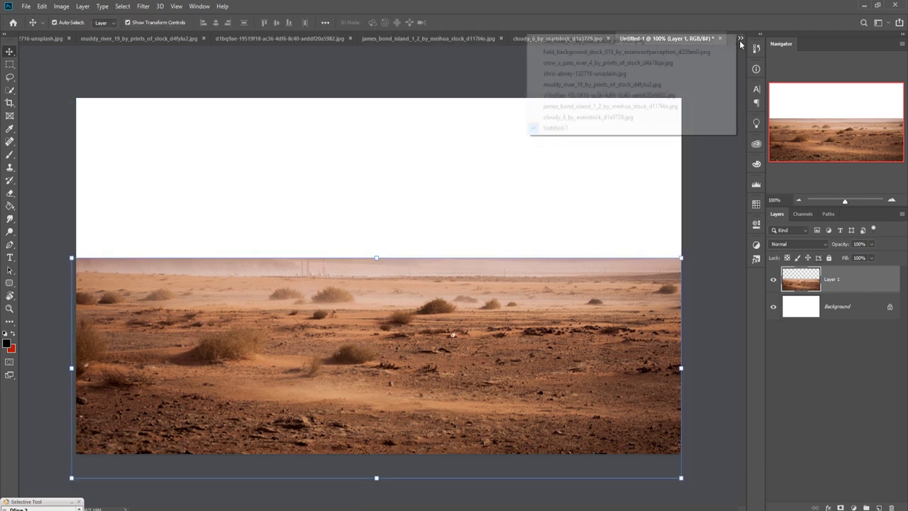
click(592, 116)
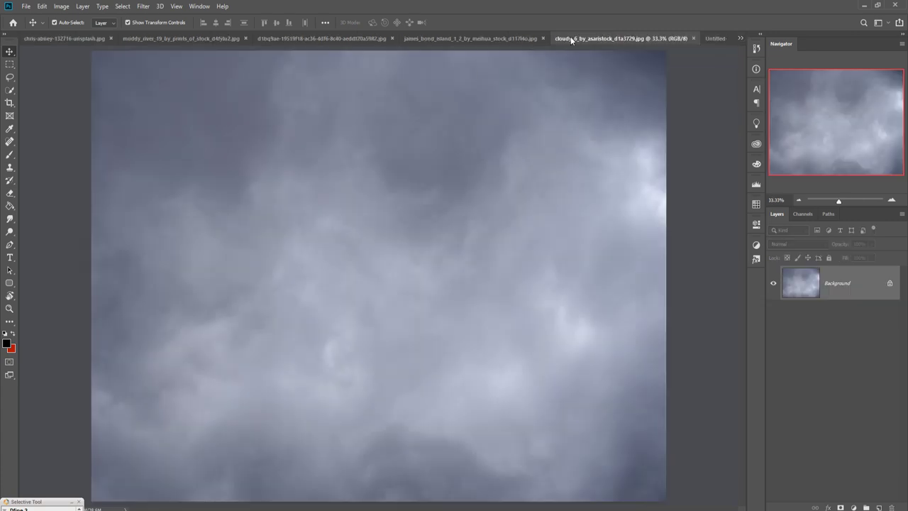
drag(593, 40, 595, 121)
drag(651, 202, 489, 193)
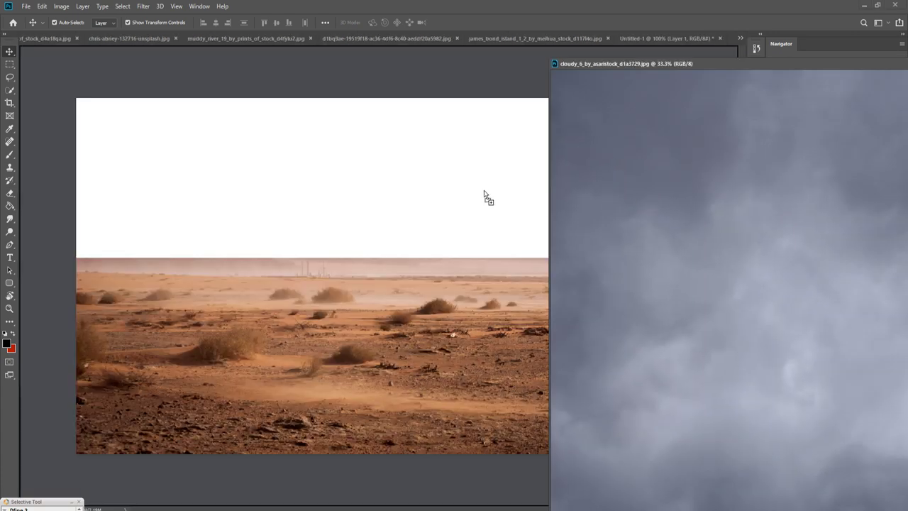
Scale the clouds to cover the canvas and move the sky layer beneath the desert layer
drag(842, 67, 574, 120)
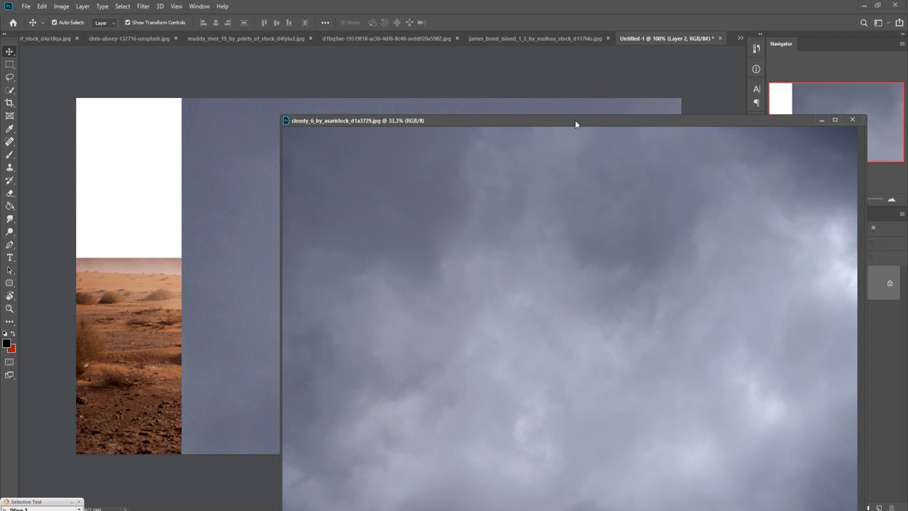
click(803, 121)
mouse_move(496, 162)
mouse_down()
mouse_move(468, 162)
mouse_move(389, 239)
mouse_up()
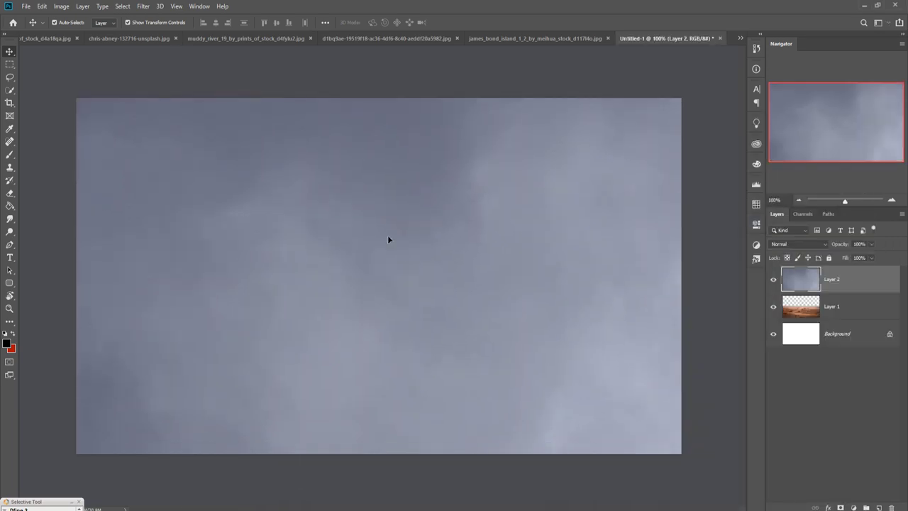
mouse_move(374, 122)
mouse_down()
mouse_move(435, 249)
mouse_move(333, 193)
mouse_move(436, 275)
mouse_up()
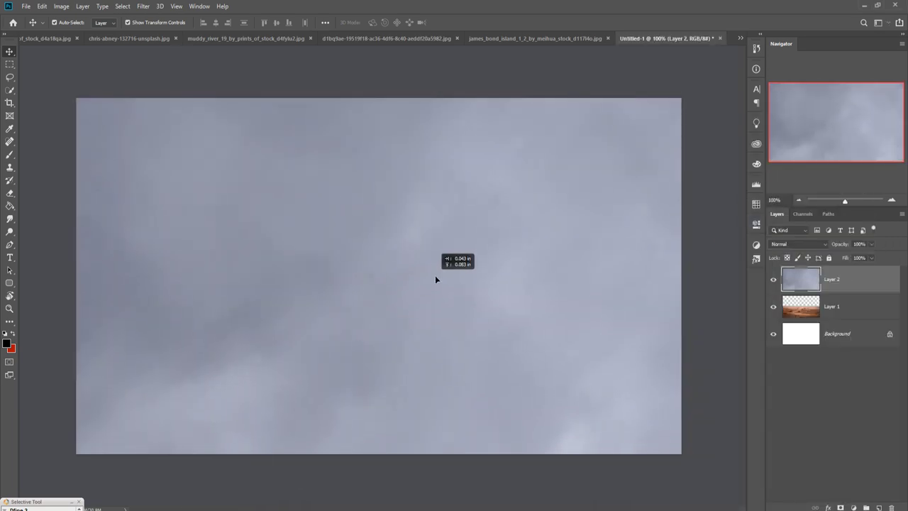
drag(872, 289, 874, 325)
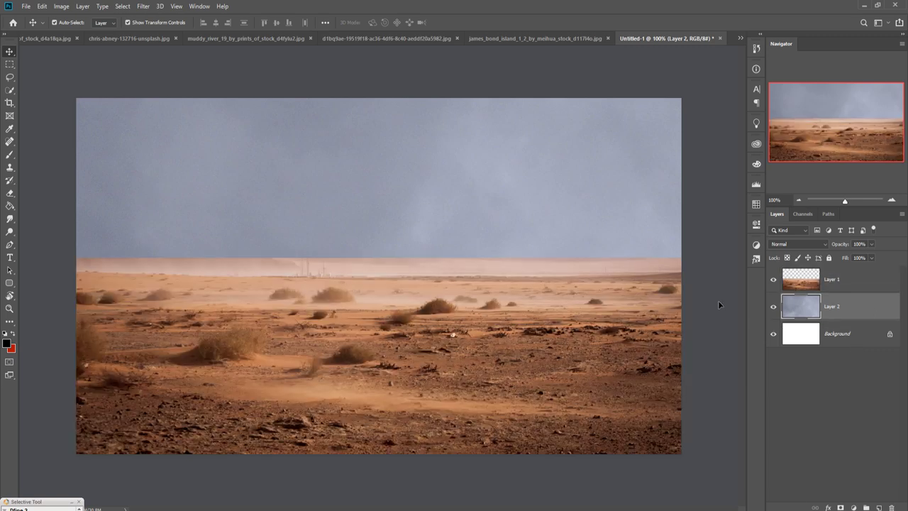
click(853, 285)
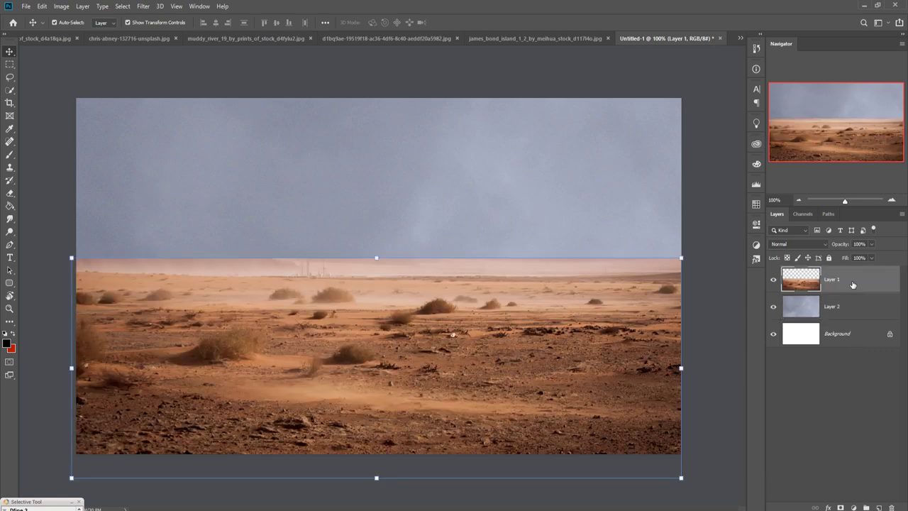
click(739, 39)
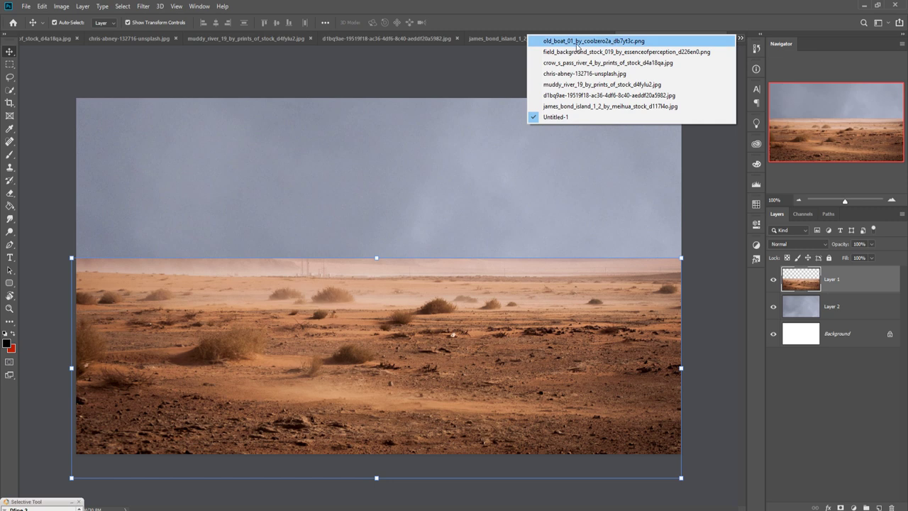
Flip through the rock island, man with cane and muddy river photos to the foggy mountain-lake photo
click(576, 106)
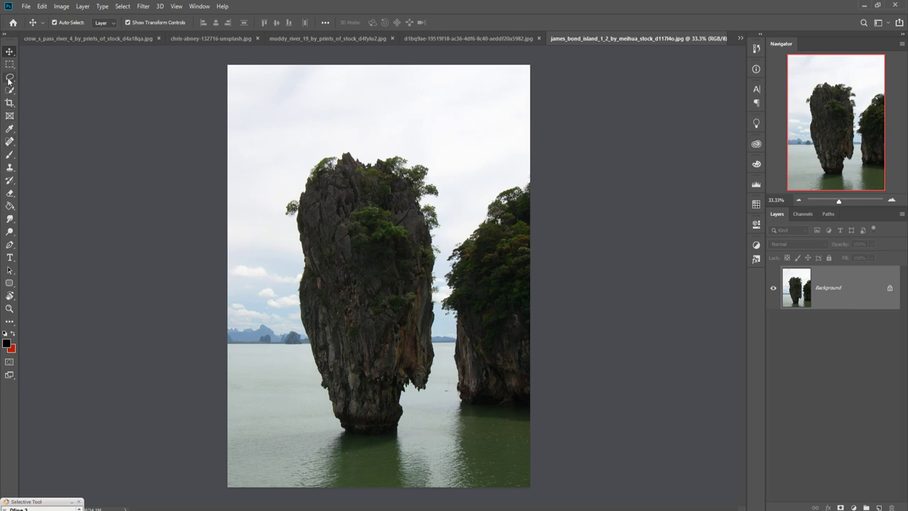
click(483, 39)
click(328, 41)
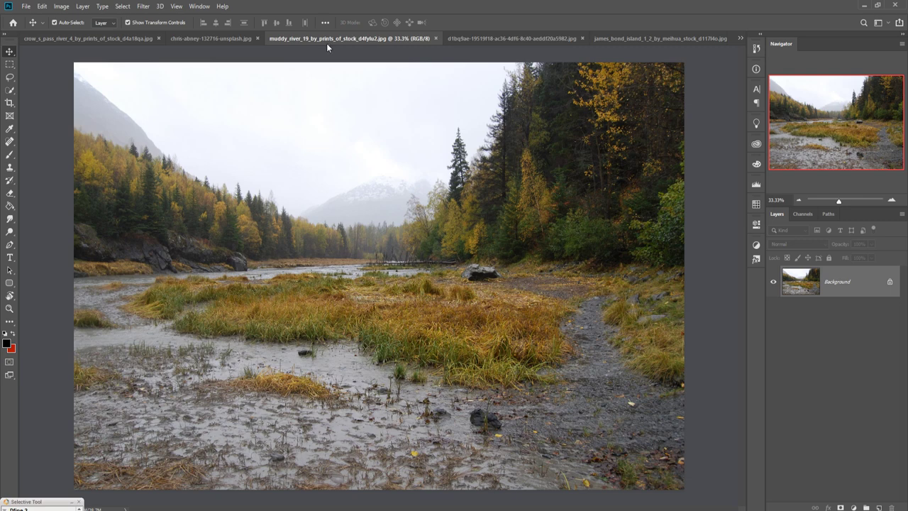
click(210, 38)
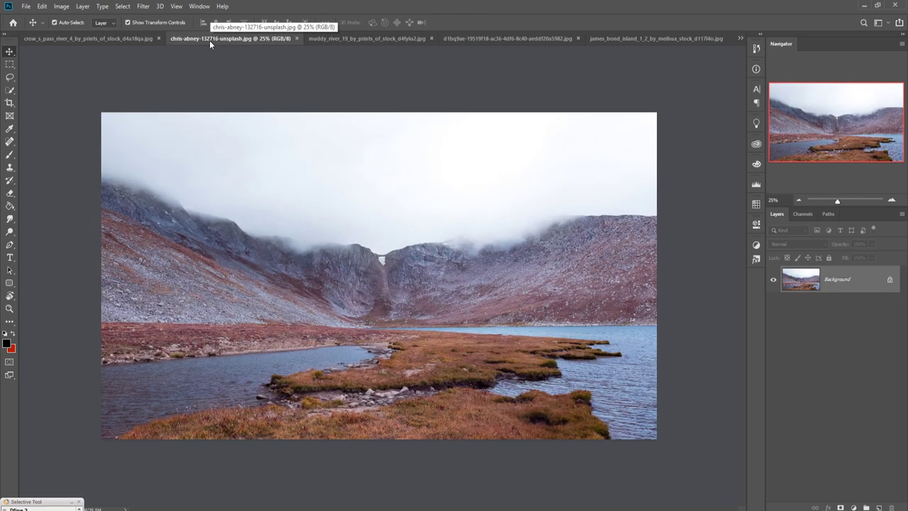
click(9, 63)
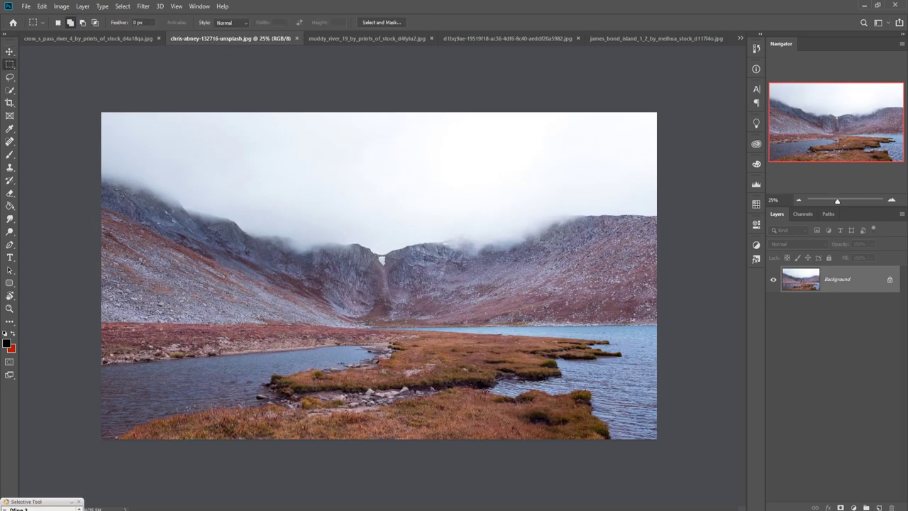
Select the lake and marsh strip of the mountain-lake photo and copy it into the composite
drag(99, 302, 709, 454)
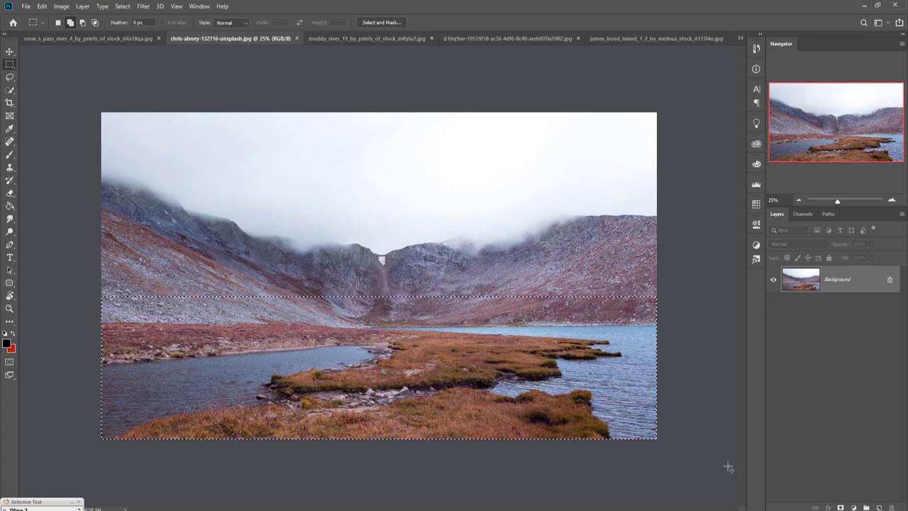
key(v)
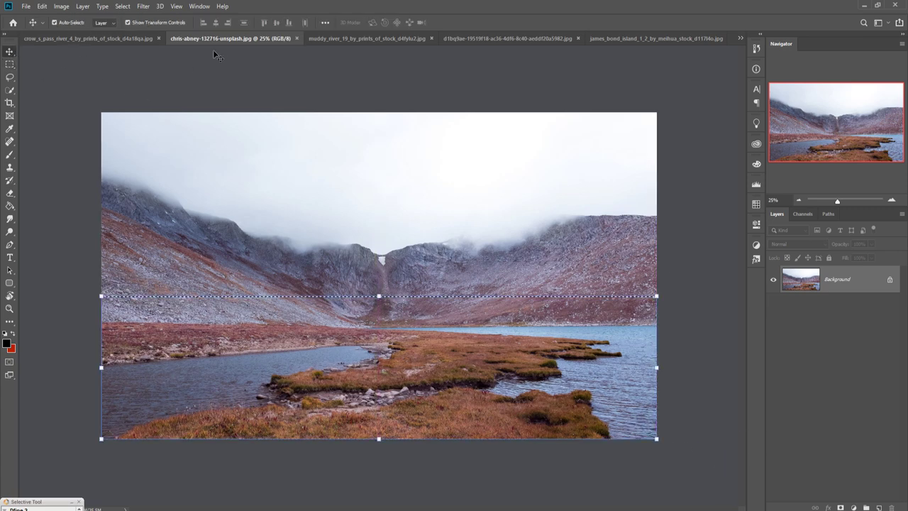
drag(217, 39, 524, 115)
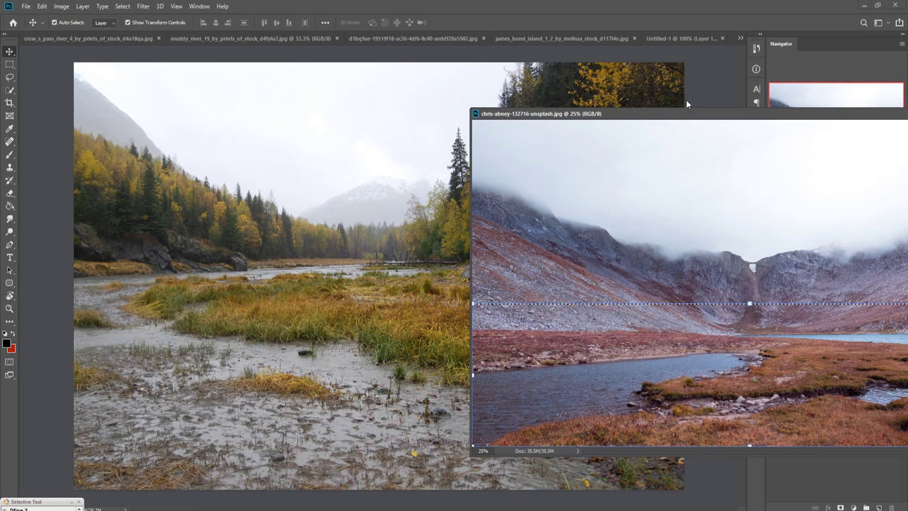
click(676, 39)
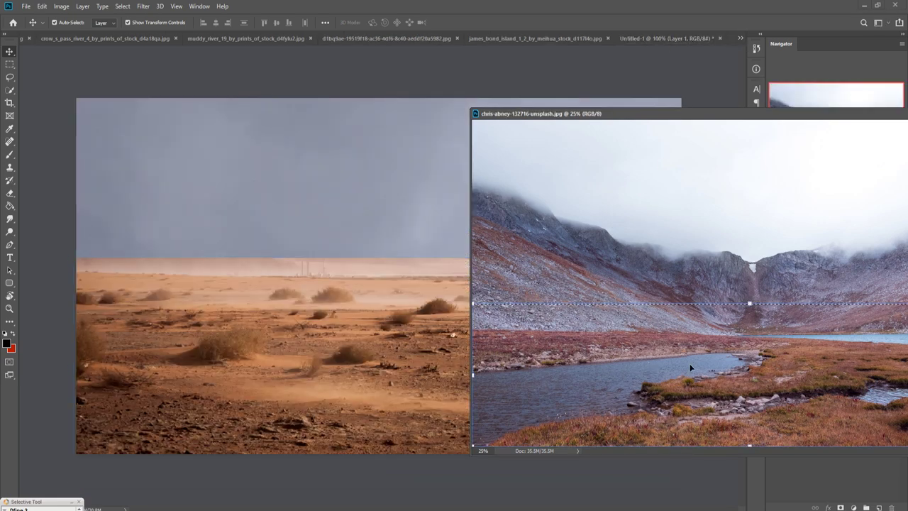
drag(690, 367, 385, 319)
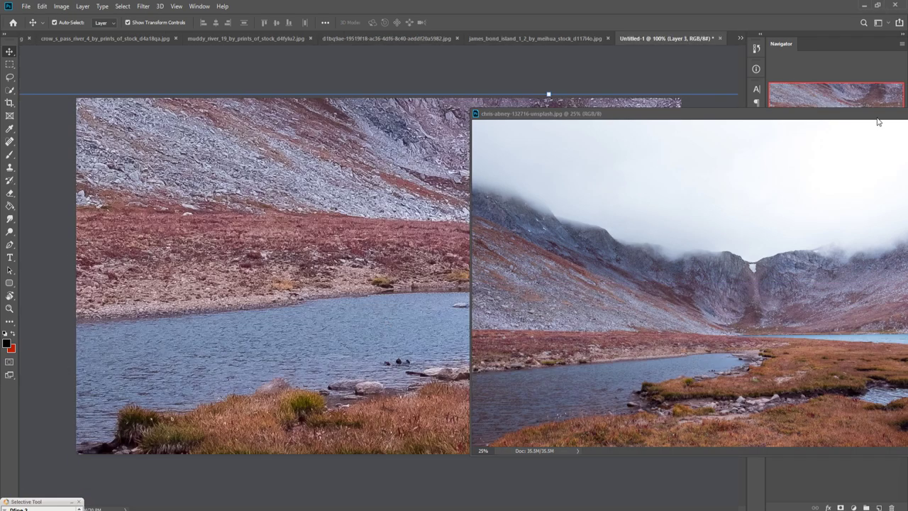
drag(877, 122, 608, 157)
click(704, 140)
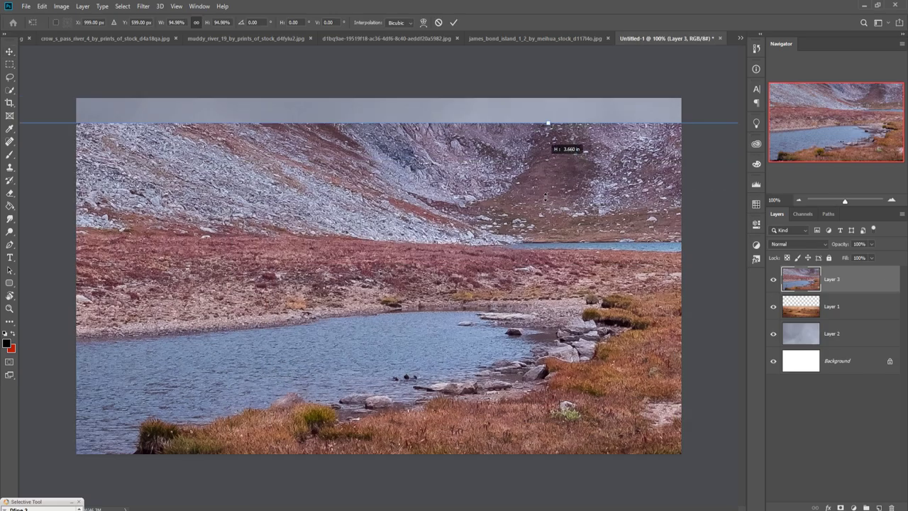
Scale the marsh layer down over the left of the desert, commit it, and add a layer mask
drag(555, 95, 544, 385)
key(ctrl+t)
mouse_move(503, 411)
mouse_down()
mouse_move(425, 136)
mouse_move(470, 208)
mouse_up()
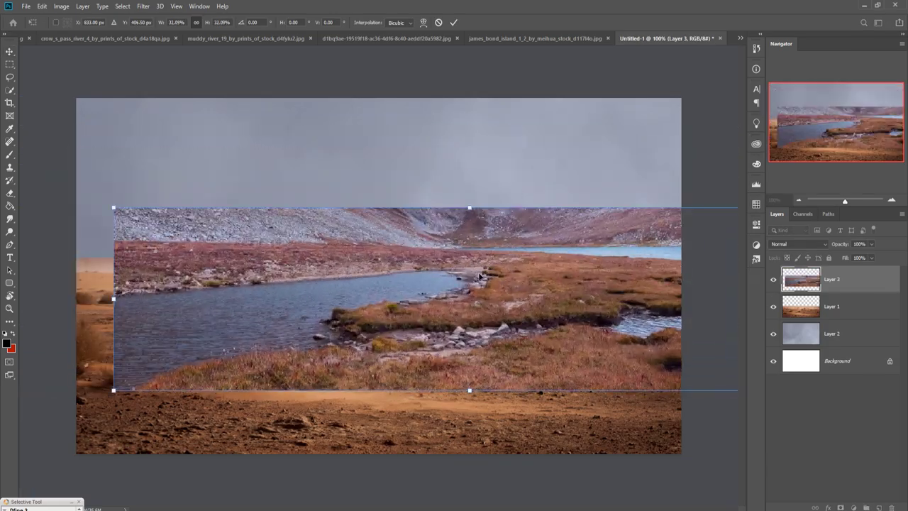
drag(481, 275, 318, 326)
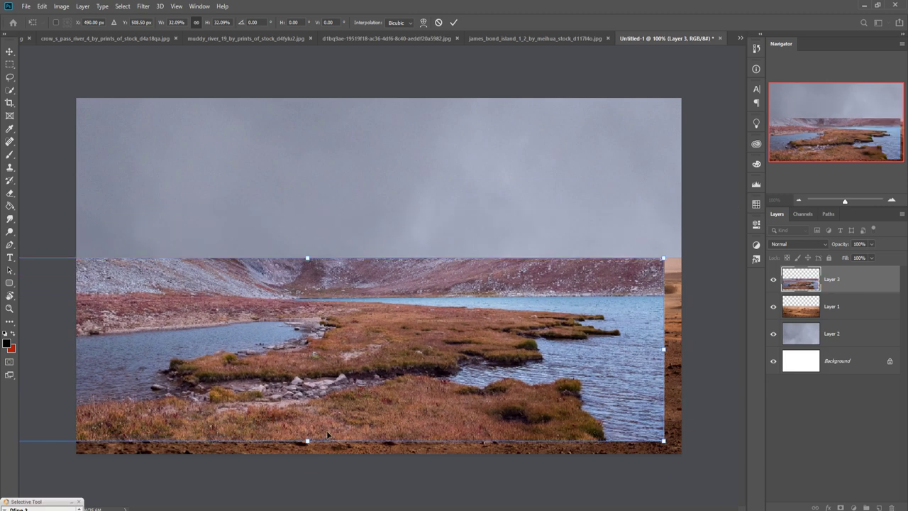
drag(315, 445, 294, 381)
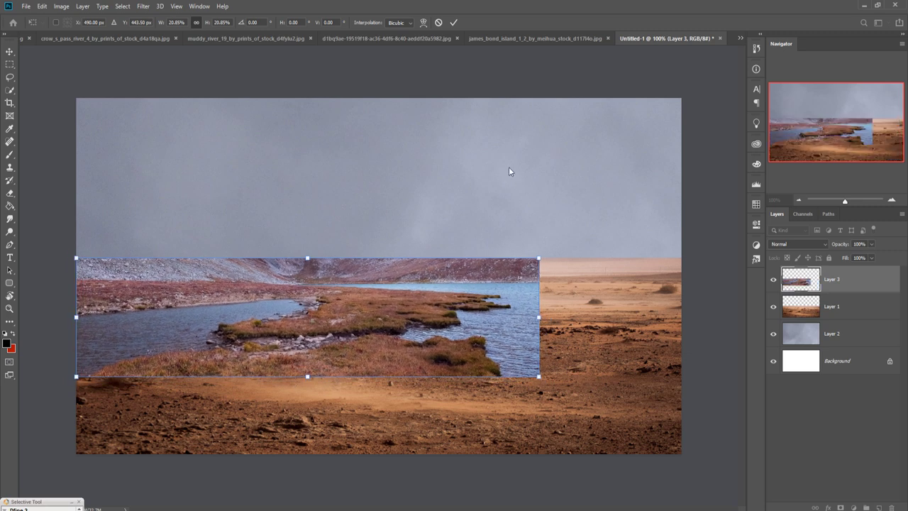
click(454, 23)
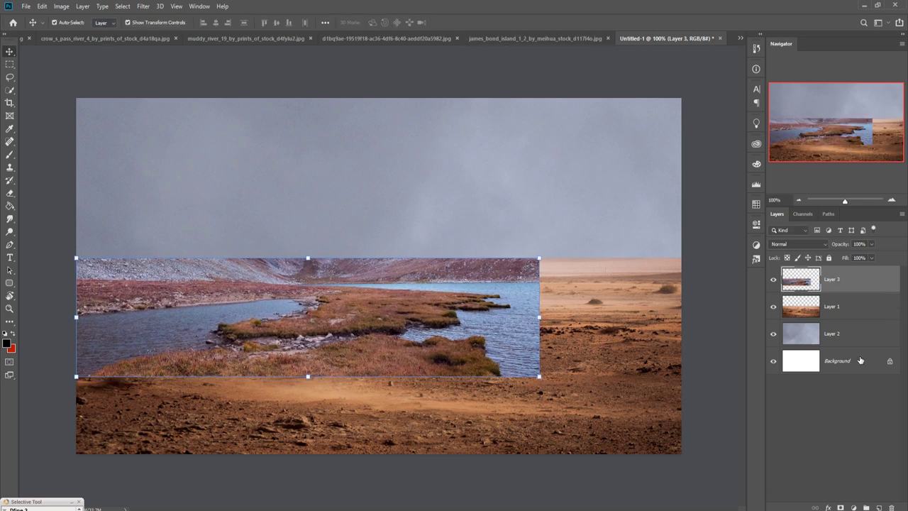
click(840, 508)
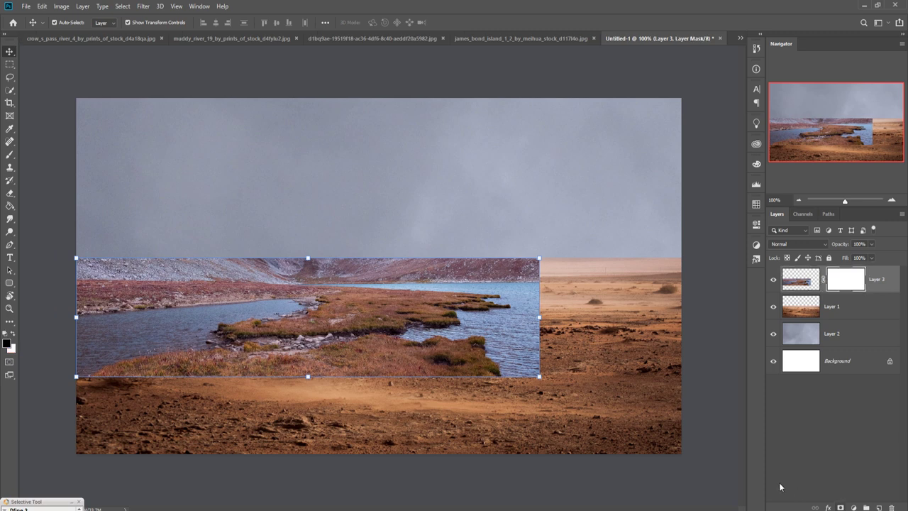
Paint the Layer 3 mask with a smaller 50%-opacity brush to fade the hills into the sky
click(8, 157)
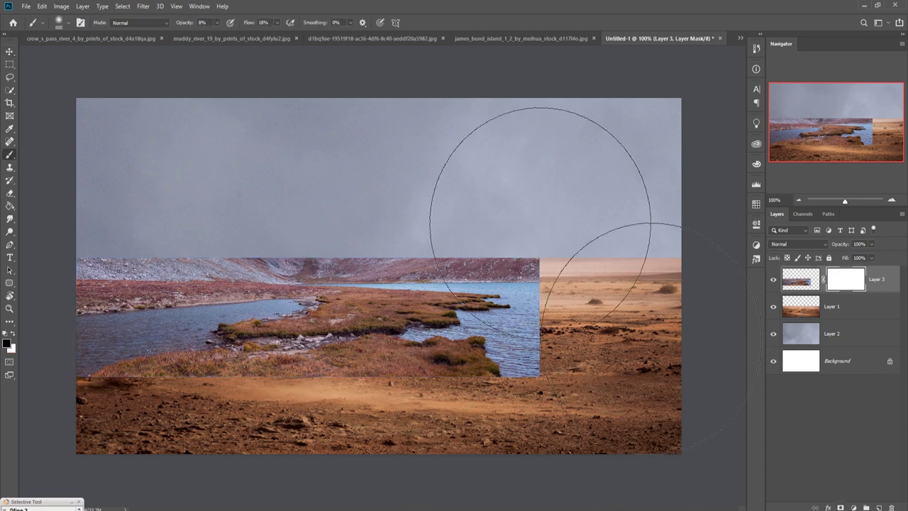
key(bracketleft)
key(bracketleft)
key(bracketleft)
key(bracketleft)
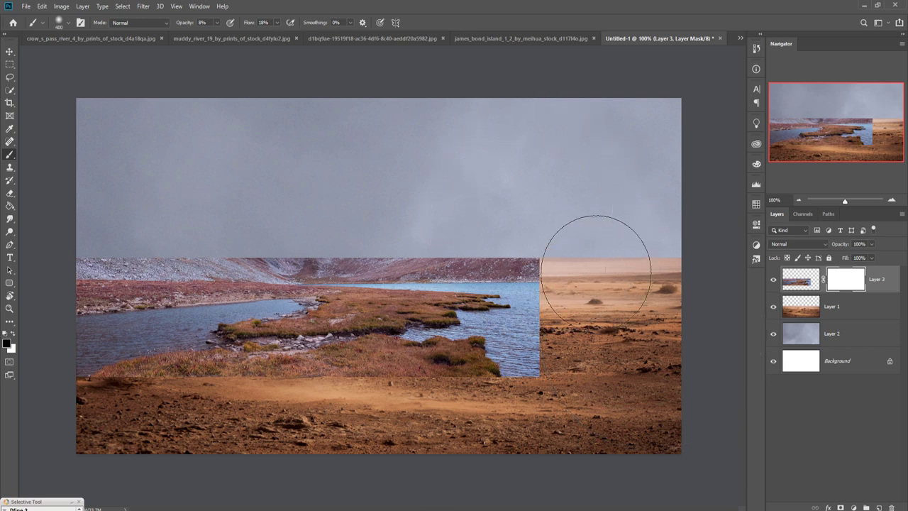
key(bracketleft)
key(bracketleft)
click(216, 22)
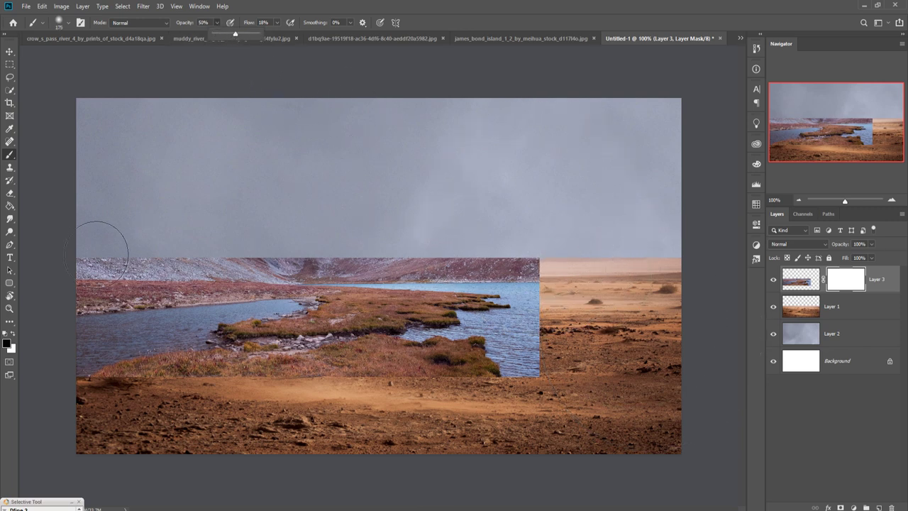
click(142, 243)
mouse_move(210, 248)
mouse_down()
mouse_move(174, 254)
mouse_move(214, 276)
mouse_up()
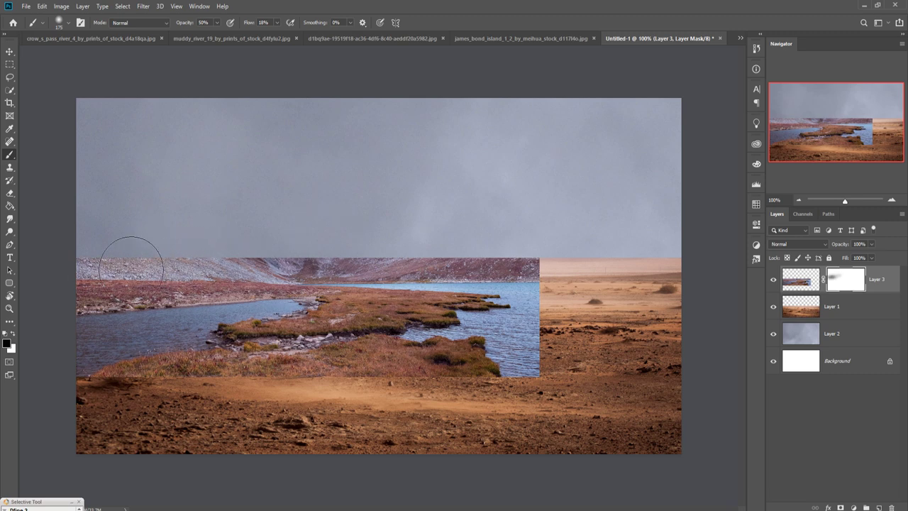
mouse_move(131, 259)
mouse_down()
mouse_move(290, 257)
mouse_move(397, 271)
mouse_move(379, 258)
mouse_move(466, 264)
mouse_move(450, 260)
mouse_move(615, 273)
mouse_move(481, 274)
mouse_move(586, 302)
mouse_move(525, 319)
mouse_move(497, 305)
mouse_up()
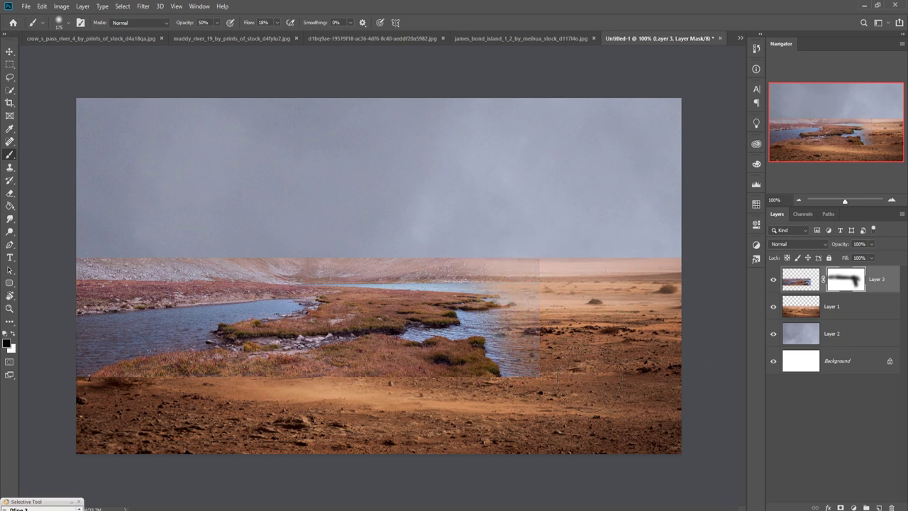
Blend the marsh's right, horizon and lower edges into the desert ground
mouse_move(468, 355)
mouse_down()
mouse_move(539, 383)
mouse_move(553, 376)
mouse_move(511, 369)
mouse_move(508, 424)
mouse_up()
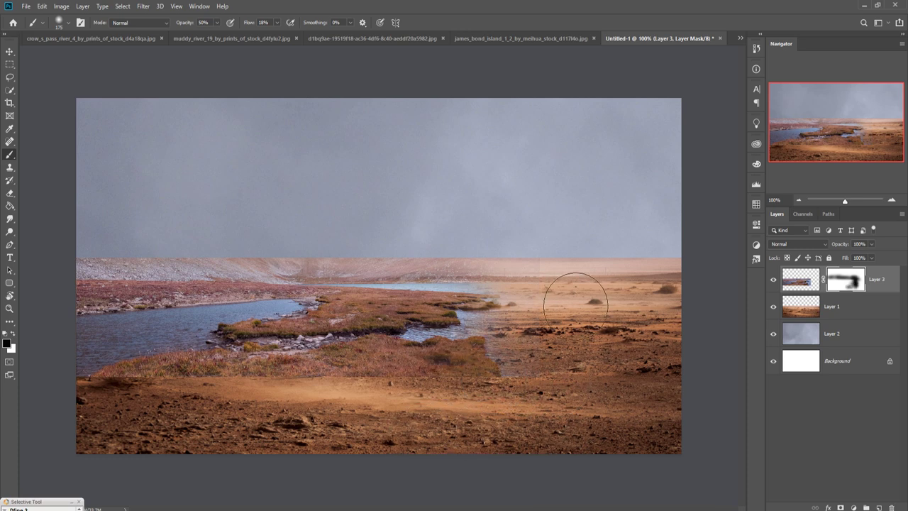
mouse_move(513, 237)
mouse_down()
mouse_move(495, 269)
mouse_move(397, 253)
mouse_move(487, 274)
mouse_move(330, 263)
mouse_move(369, 276)
mouse_up()
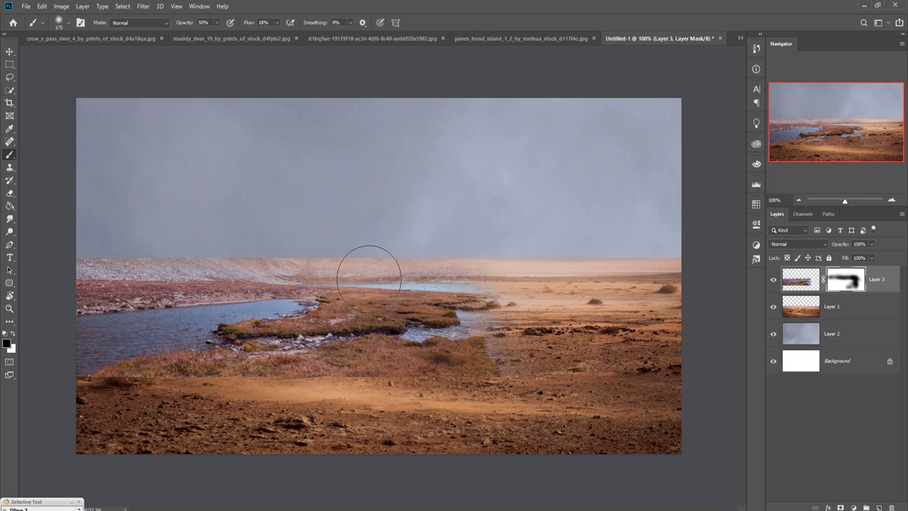
key(bracketleft)
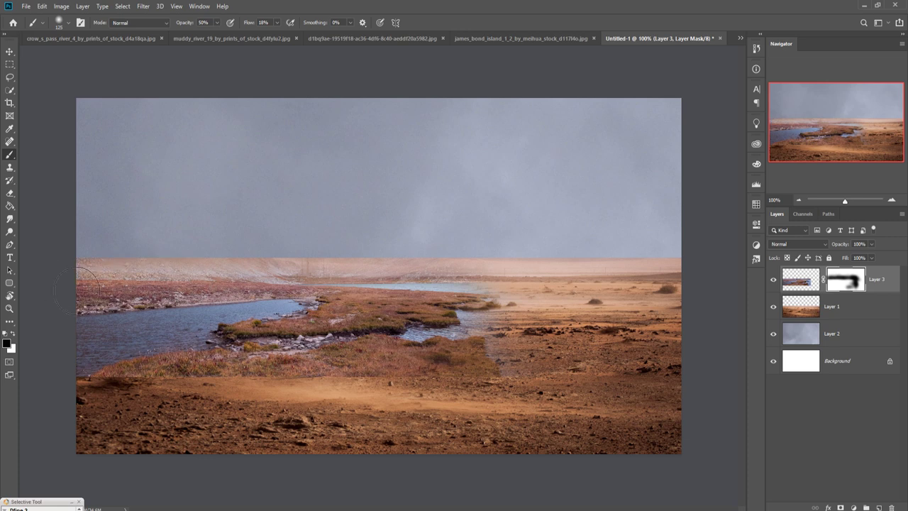
mouse_move(245, 286)
mouse_down()
mouse_move(227, 263)
mouse_move(367, 263)
mouse_move(513, 281)
mouse_move(480, 284)
mouse_move(399, 263)
mouse_move(481, 277)
mouse_move(516, 303)
mouse_up()
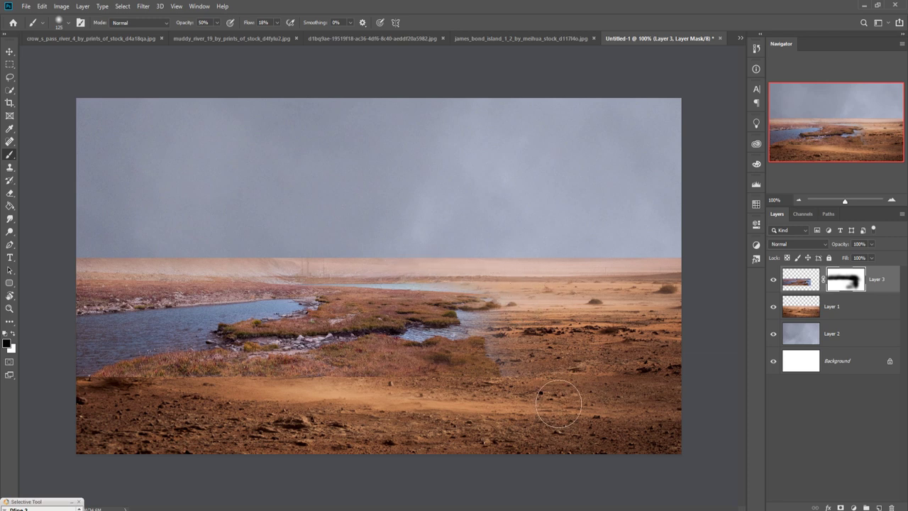
mouse_move(559, 404)
mouse_down()
mouse_move(488, 388)
mouse_move(372, 402)
mouse_up()
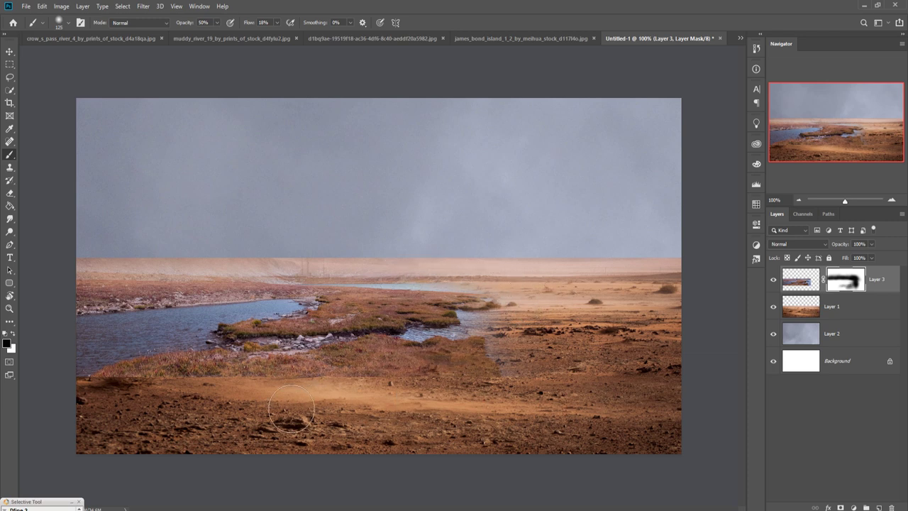
mouse_move(290, 409)
mouse_down()
mouse_move(248, 397)
mouse_move(138, 422)
mouse_move(176, 407)
mouse_move(148, 419)
mouse_move(331, 397)
mouse_up()
mouse_move(417, 415)
mouse_down()
mouse_move(511, 415)
mouse_move(529, 404)
mouse_move(514, 376)
mouse_move(539, 352)
mouse_move(513, 381)
mouse_move(546, 396)
mouse_move(500, 385)
mouse_move(583, 409)
mouse_move(546, 401)
mouse_move(511, 376)
mouse_up()
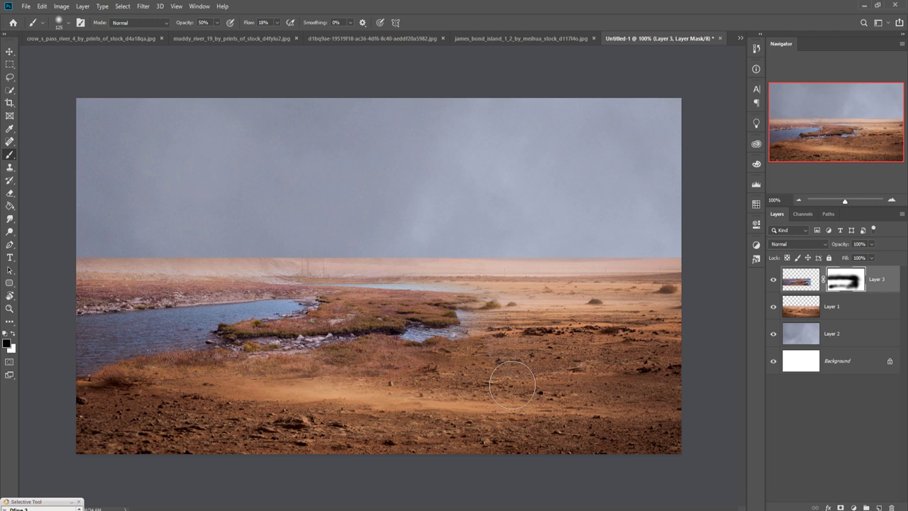
click(862, 305)
Add a mask to Layer 1 and fade its horizon edge into the sky
click(841, 508)
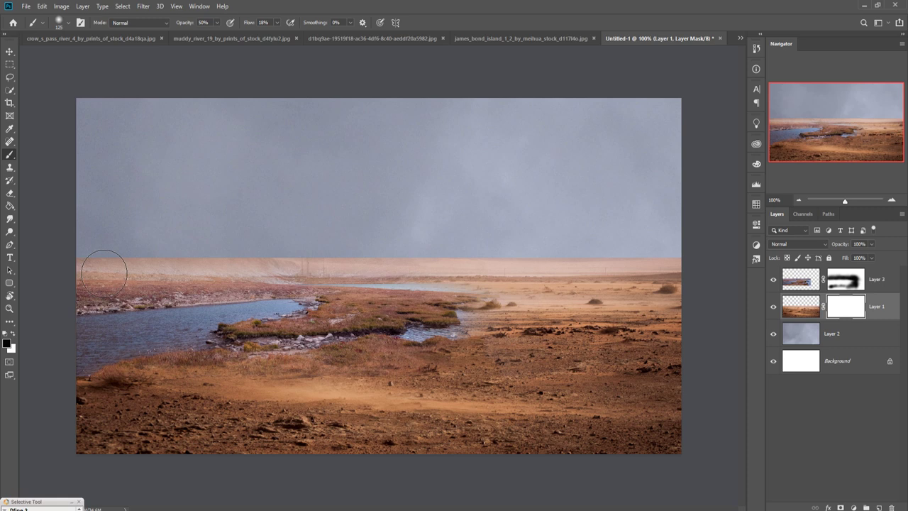
drag(104, 272, 251, 271)
drag(190, 272, 343, 247)
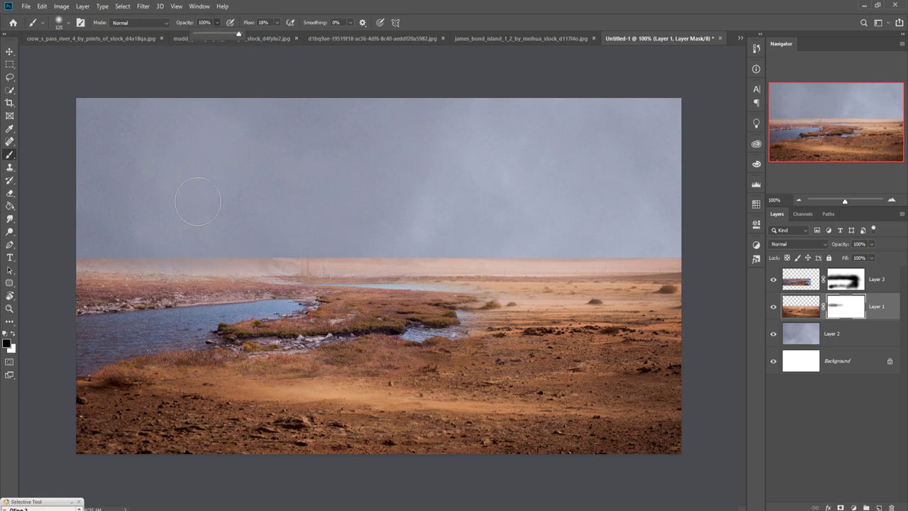
key(bracketleft)
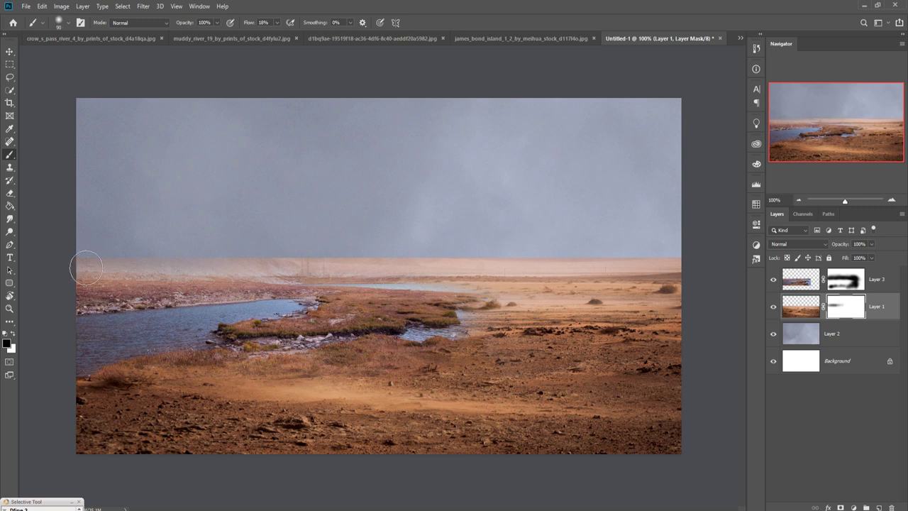
drag(636, 269, 721, 269)
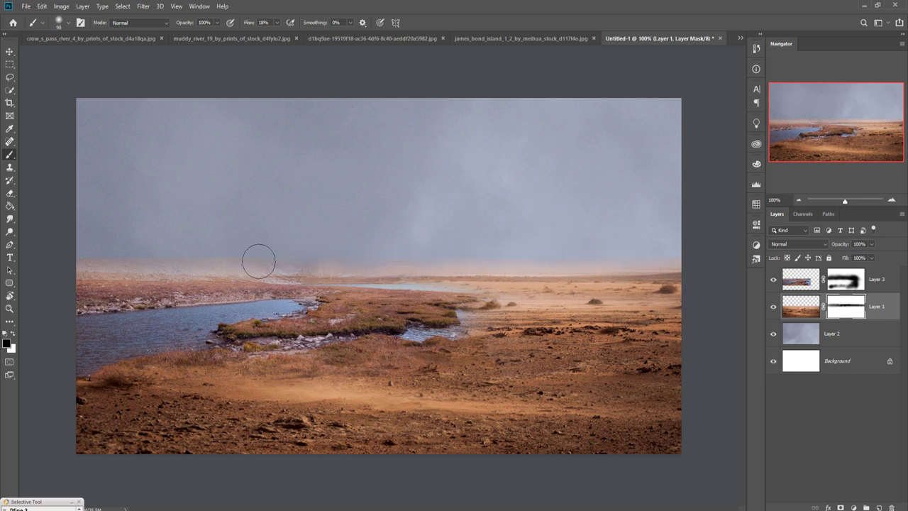
Switch between the Layer 3 and Layer 1 masks, then reveal the distant ridge on the right
click(841, 285)
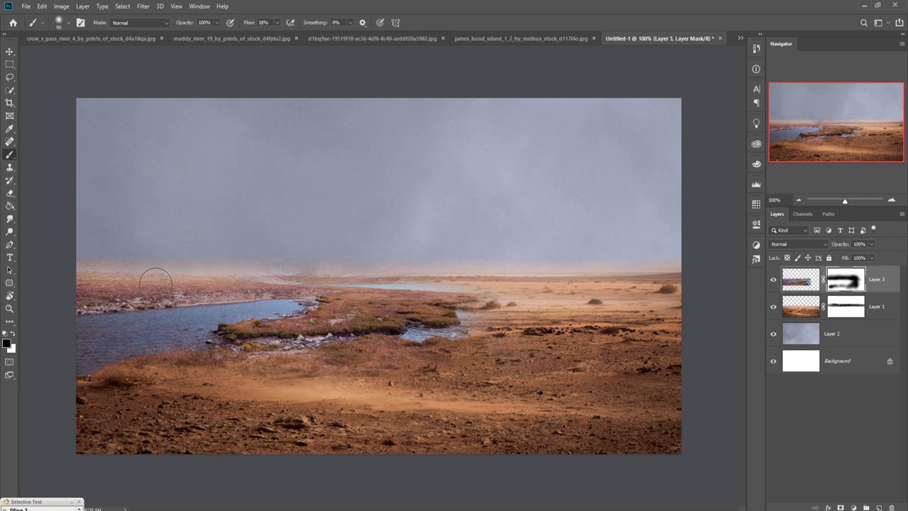
click(844, 306)
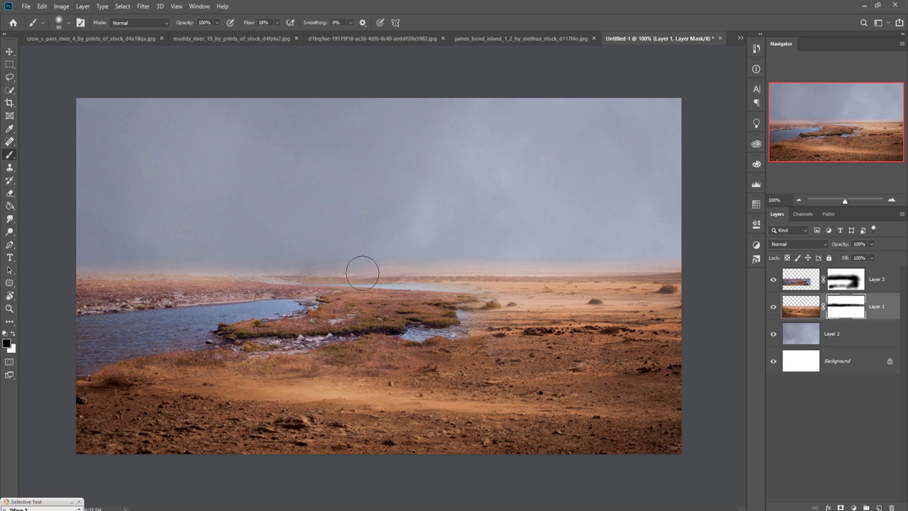
click(857, 291)
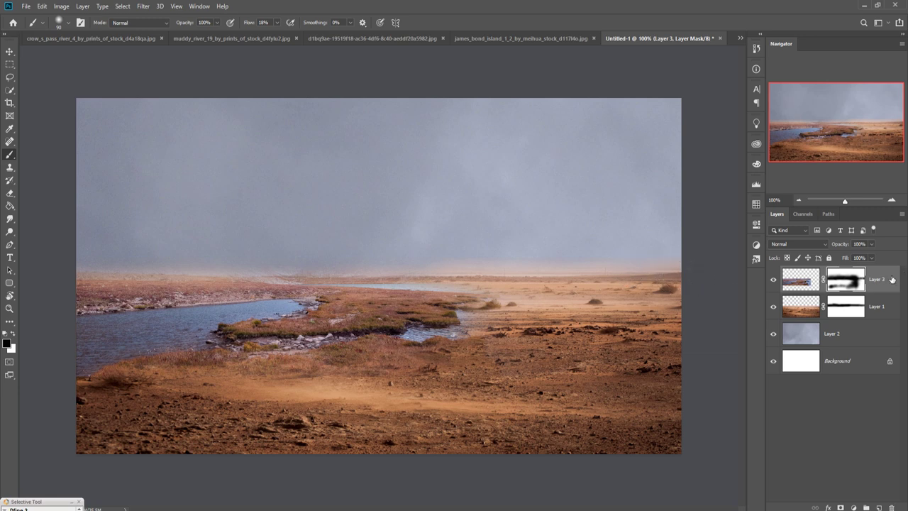
click(845, 310)
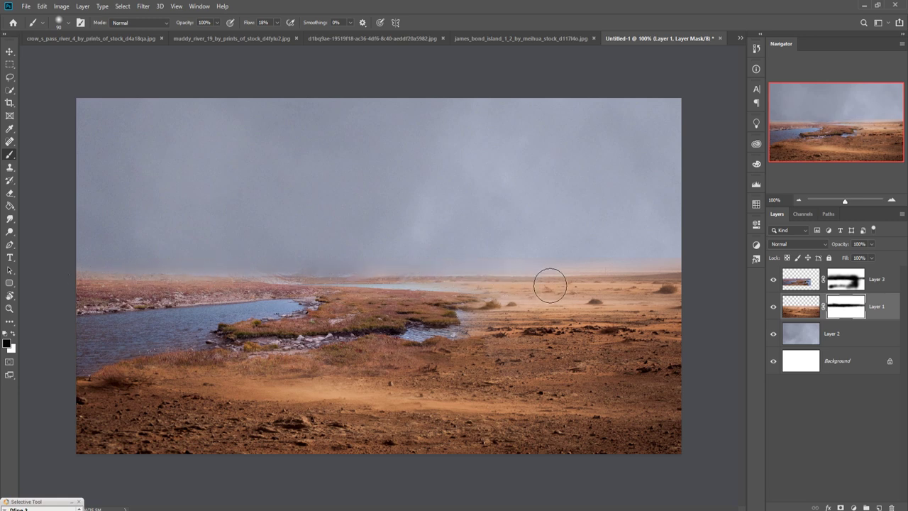
drag(574, 277, 621, 281)
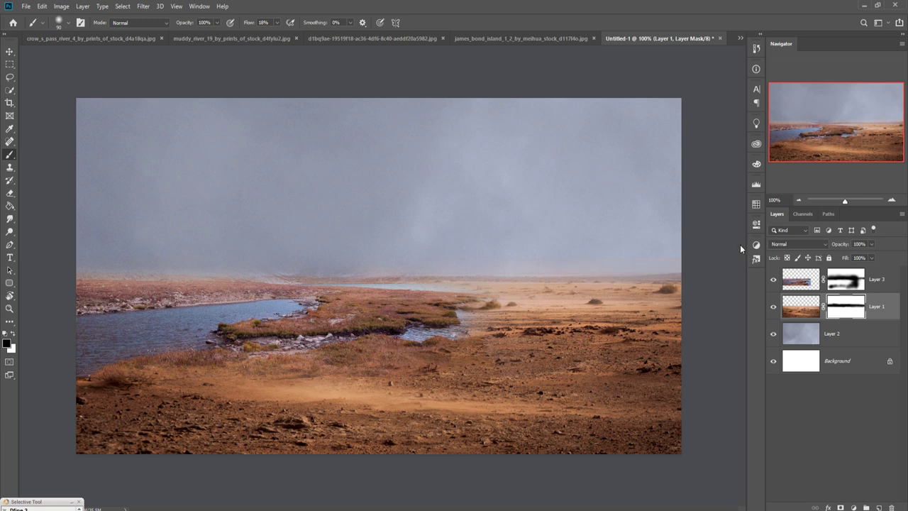
click(10, 52)
Select Layer 3, then marquee the grassy lower part of the muddy river photo
key(alt+bracketright)
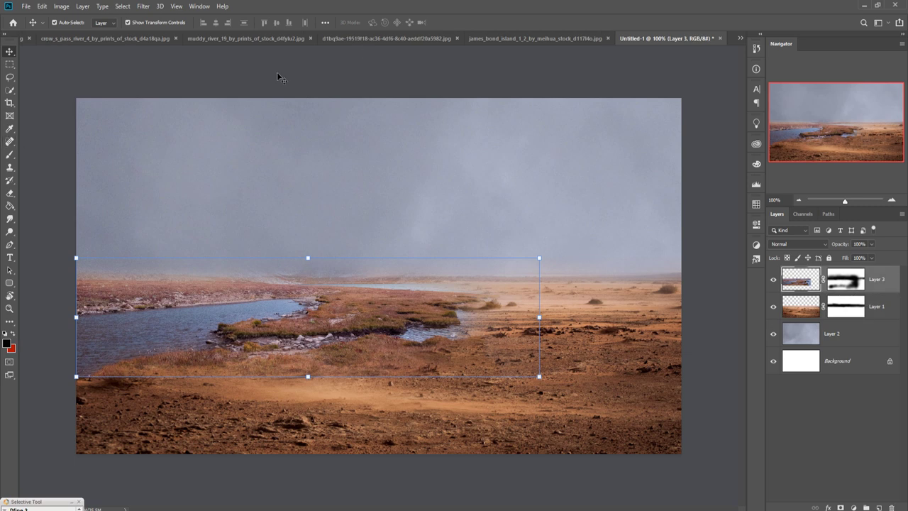
click(535, 38)
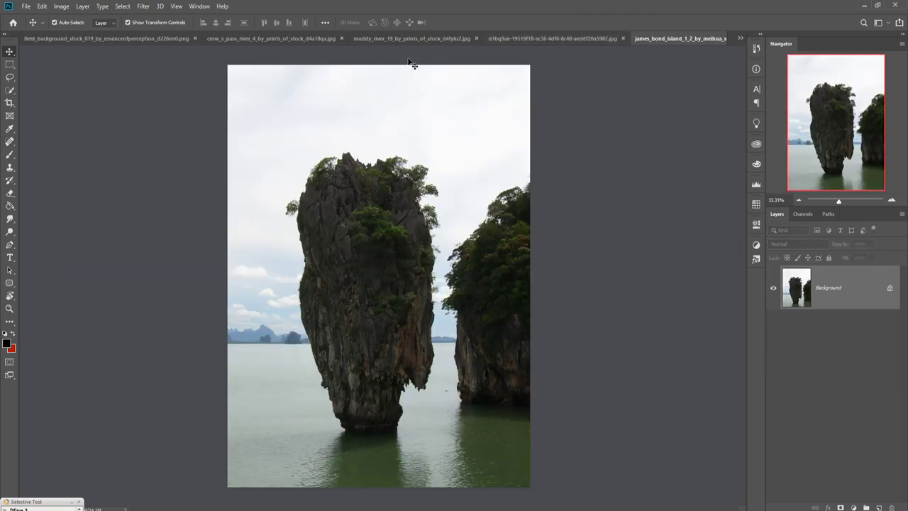
click(393, 39)
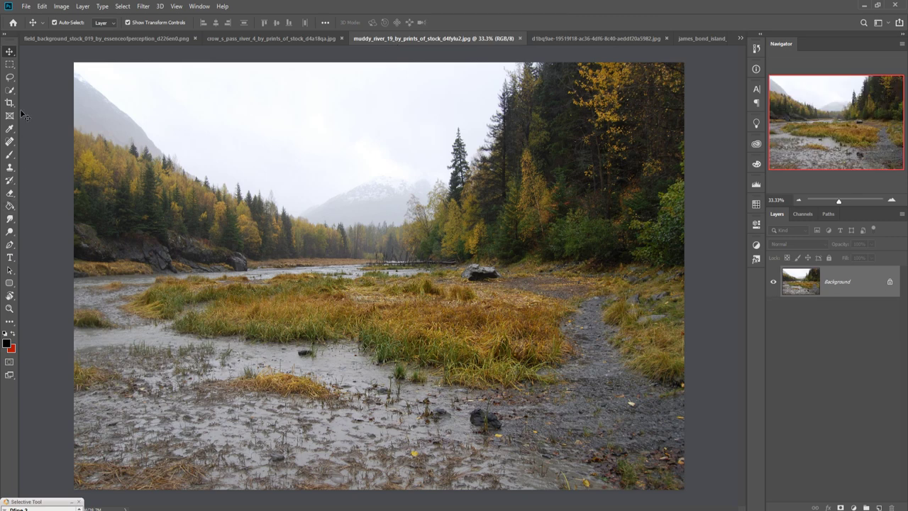
click(10, 67)
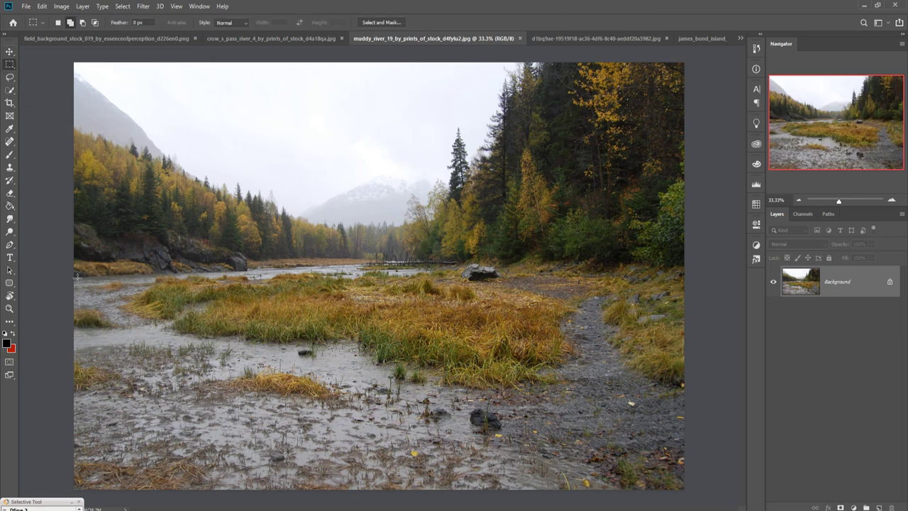
drag(76, 274, 734, 464)
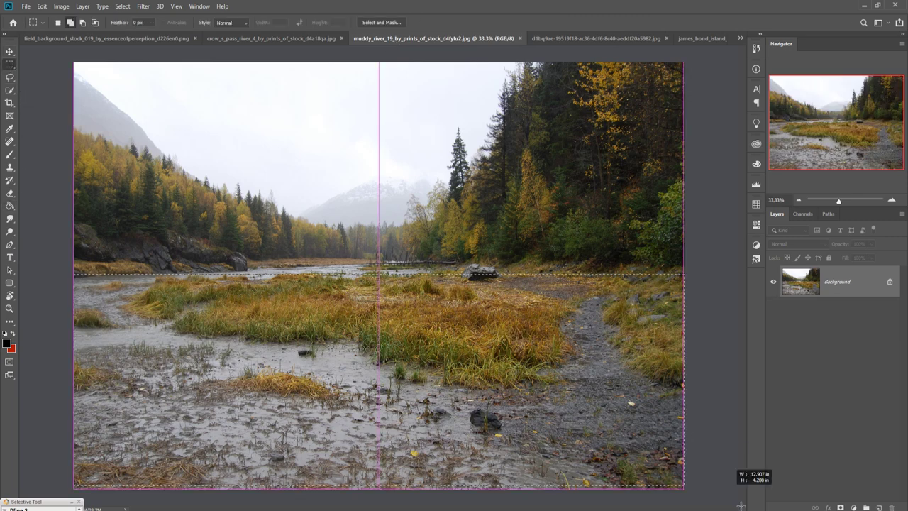
Drag the selected grassy ground into the composite as a new layer
click(8, 52)
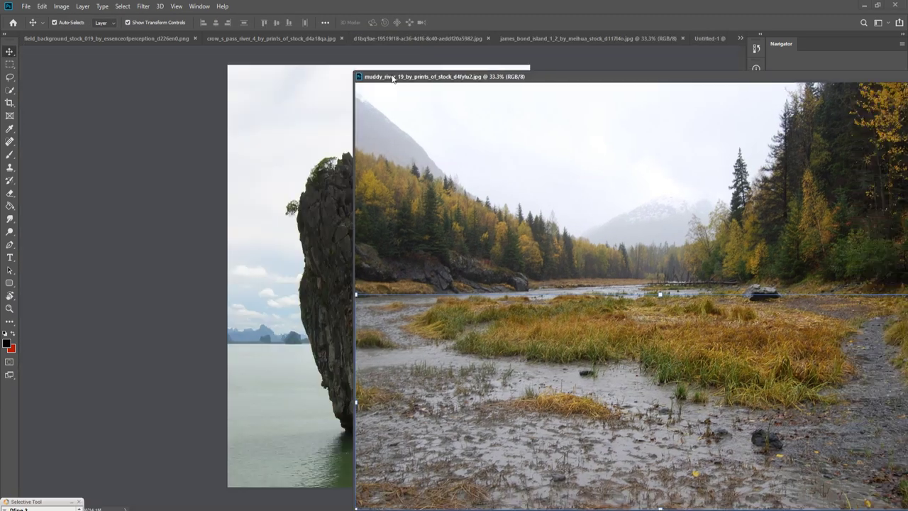
drag(387, 41, 498, 113)
click(705, 39)
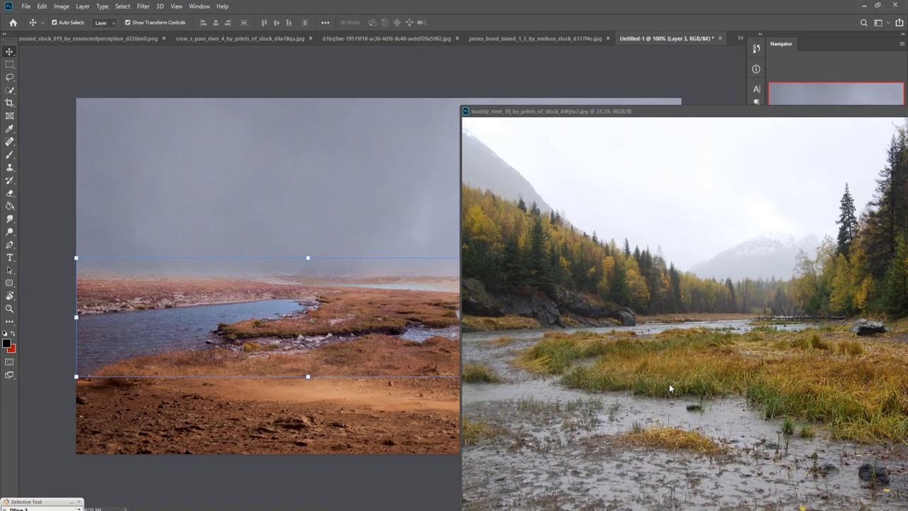
drag(703, 371, 405, 307)
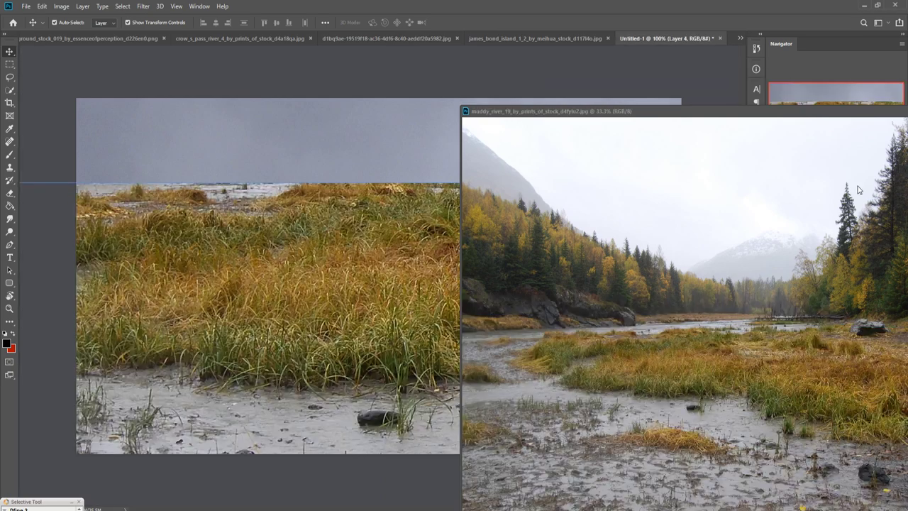
drag(880, 116, 666, 176)
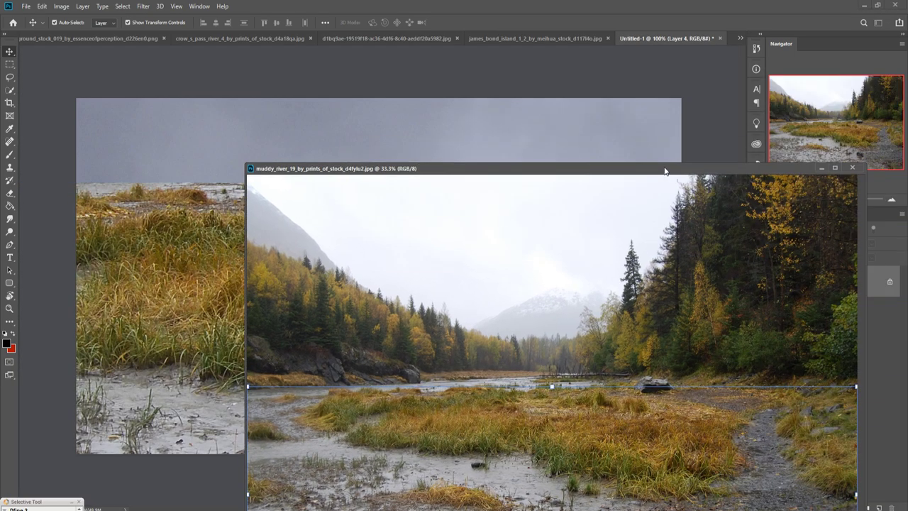
click(823, 166)
Scale Layer 4 to about 76%, place it on the plain's right side, and add a layer mask
mouse_move(599, 183)
mouse_down()
mouse_move(515, 182)
mouse_move(547, 368)
mouse_move(549, 308)
mouse_move(547, 322)
mouse_up()
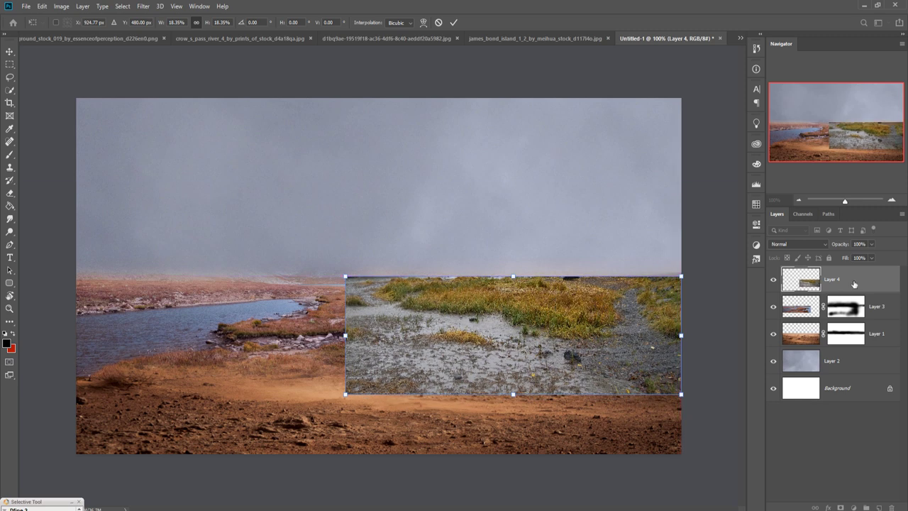
key(Return)
click(840, 508)
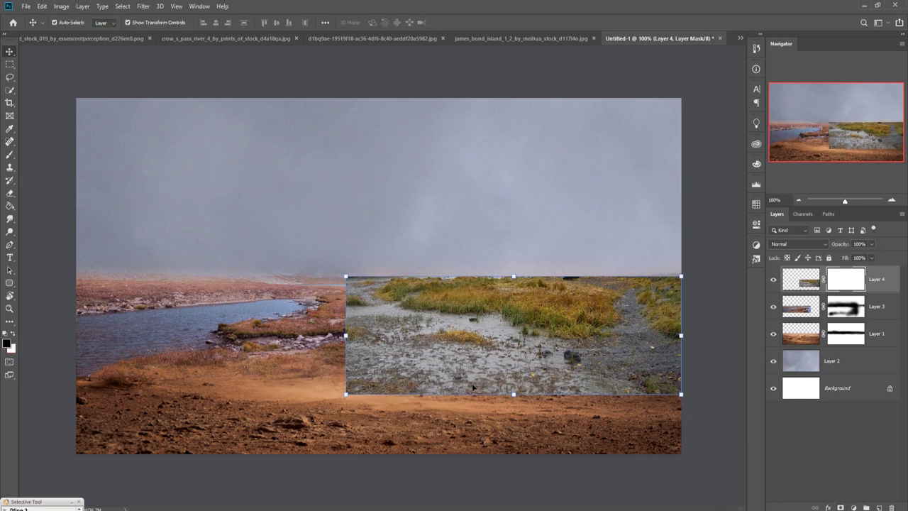
drag(346, 343, 426, 343)
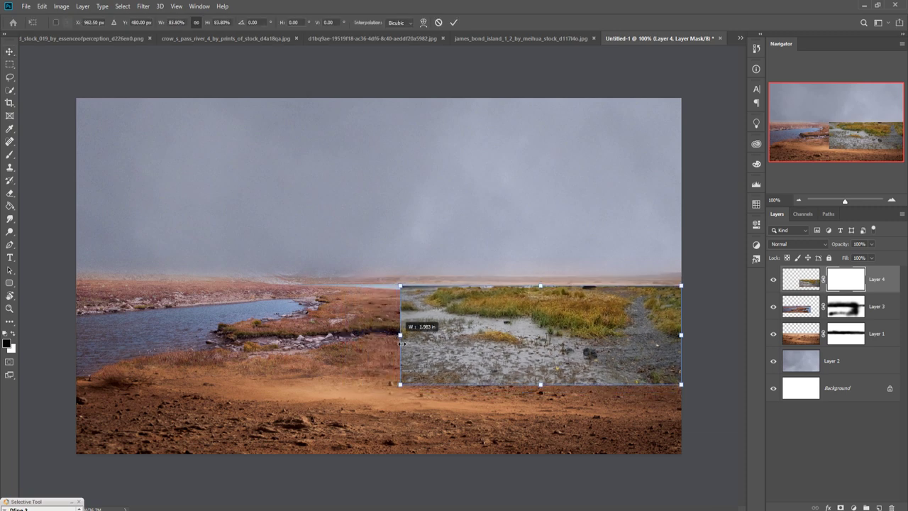
drag(600, 313, 597, 319)
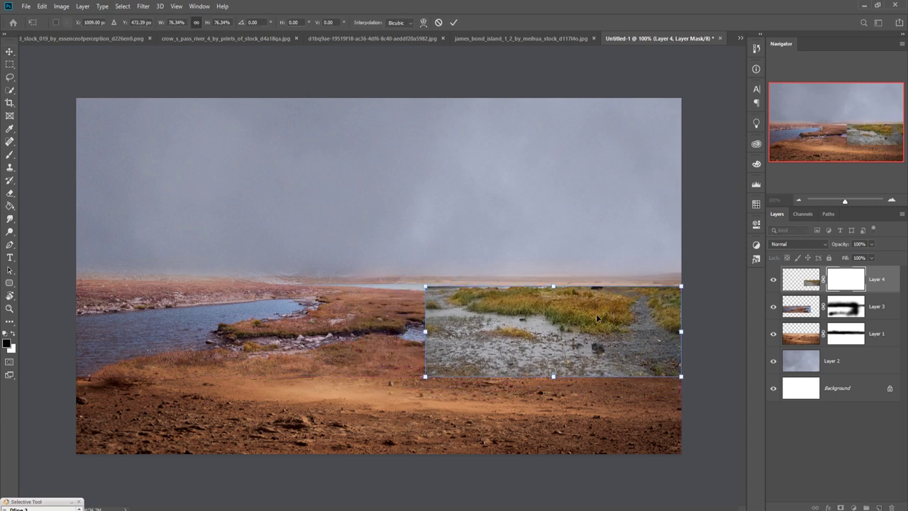
click(10, 156)
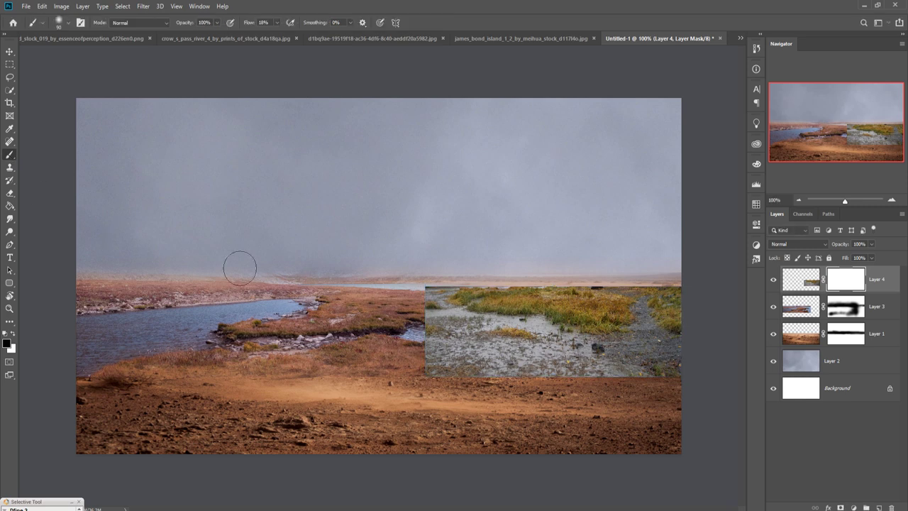
With a lower-opacity, size-125 brush, paint black on Layer 4's mask along the patch's top, sides and lower edge
click(216, 23)
drag(207, 33, 187, 36)
drag(389, 277, 434, 285)
key(bracketright)
key(bracketright)
mouse_move(471, 310)
mouse_down()
mouse_move(441, 345)
mouse_move(566, 292)
mouse_up()
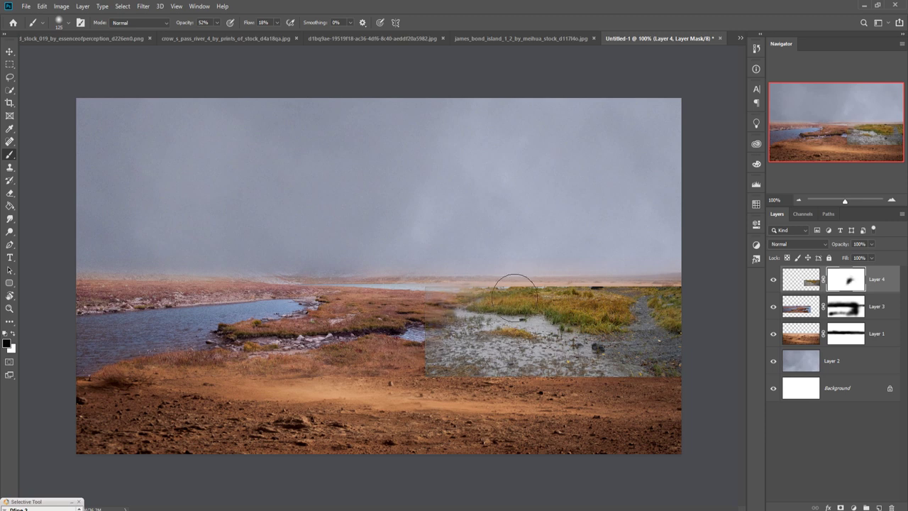
drag(708, 290, 617, 296)
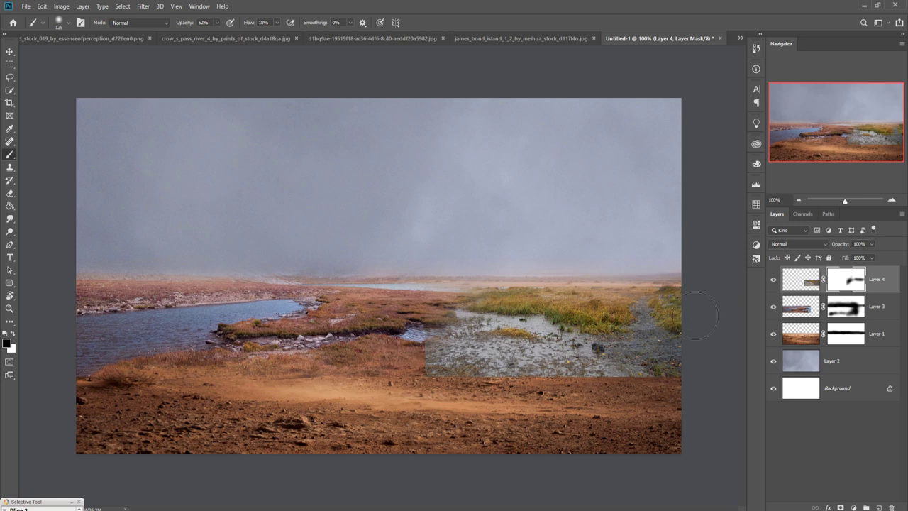
mouse_move(552, 389)
mouse_down()
mouse_move(500, 410)
mouse_move(576, 409)
mouse_move(631, 366)
mouse_move(608, 381)
mouse_move(642, 416)
mouse_move(673, 421)
mouse_move(656, 376)
mouse_move(674, 390)
mouse_move(641, 371)
mouse_move(659, 387)
mouse_move(717, 390)
mouse_move(617, 348)
mouse_move(592, 368)
mouse_up()
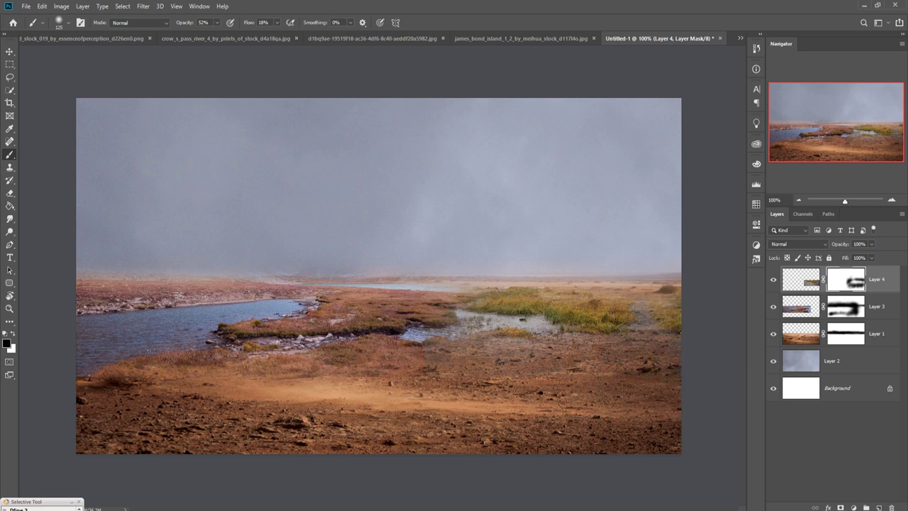
mouse_move(556, 394)
mouse_down()
mouse_move(664, 391)
mouse_move(660, 408)
mouse_up()
Duplicate Layer 3, the stream-and-marsh layer
click(10, 52)
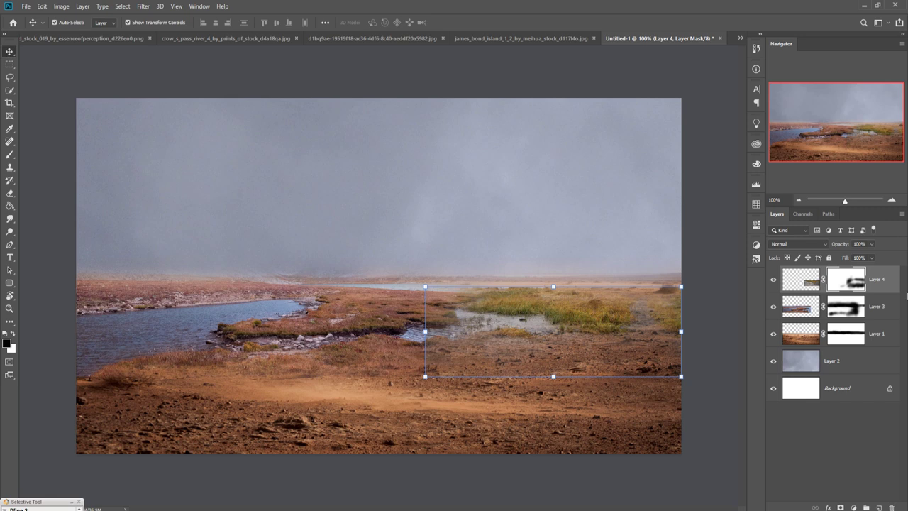
click(888, 338)
click(888, 313)
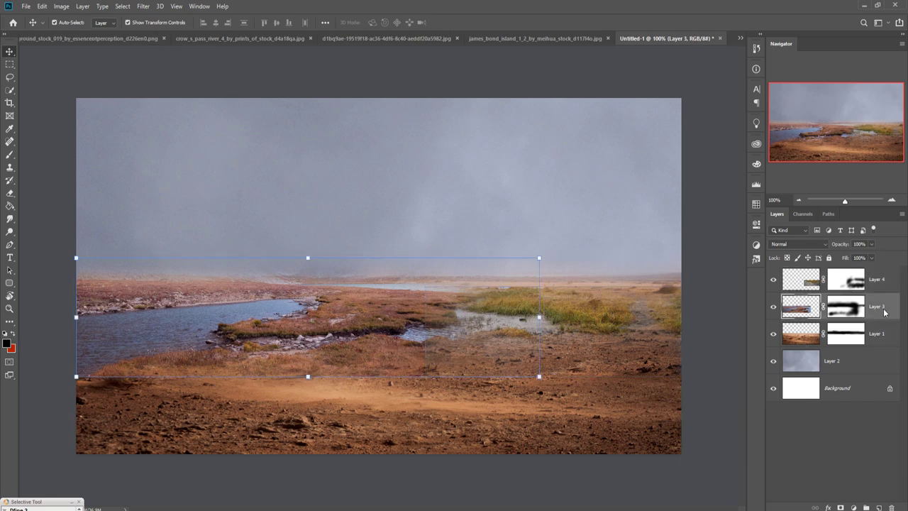
right_click(884, 311)
click(783, 149)
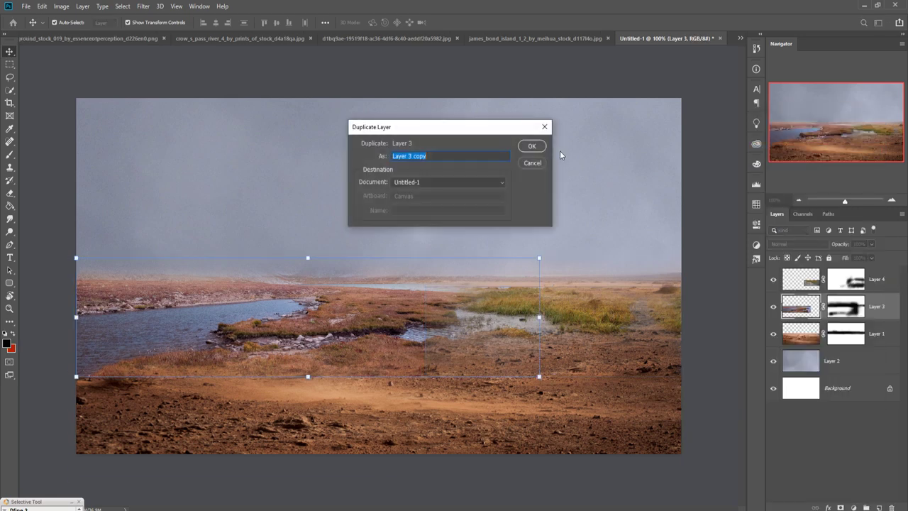
click(537, 150)
Move and widen the copied marsh strip, then flip it horizontally
drag(345, 300, 438, 412)
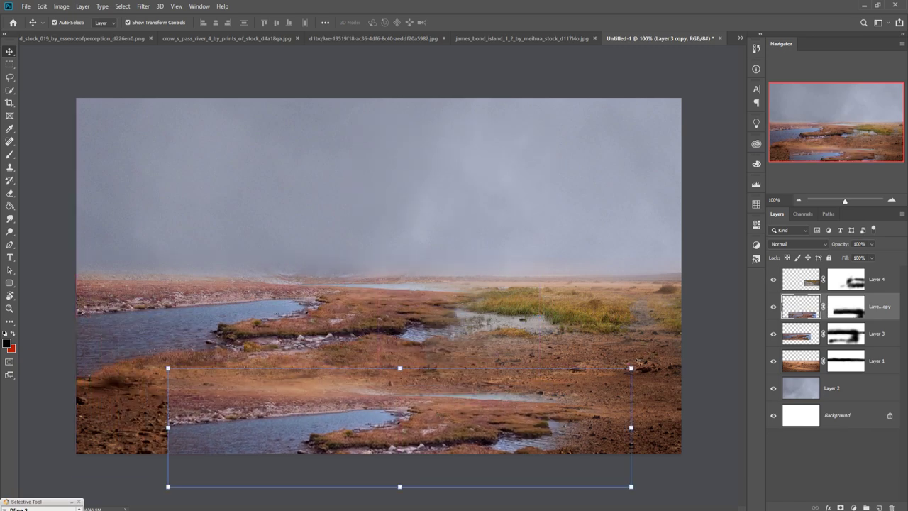
drag(631, 368, 725, 369)
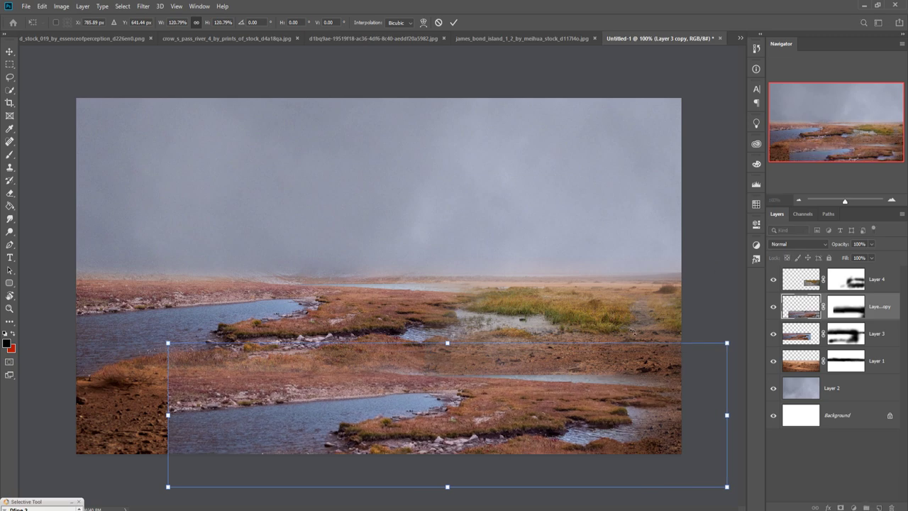
drag(575, 394, 437, 394)
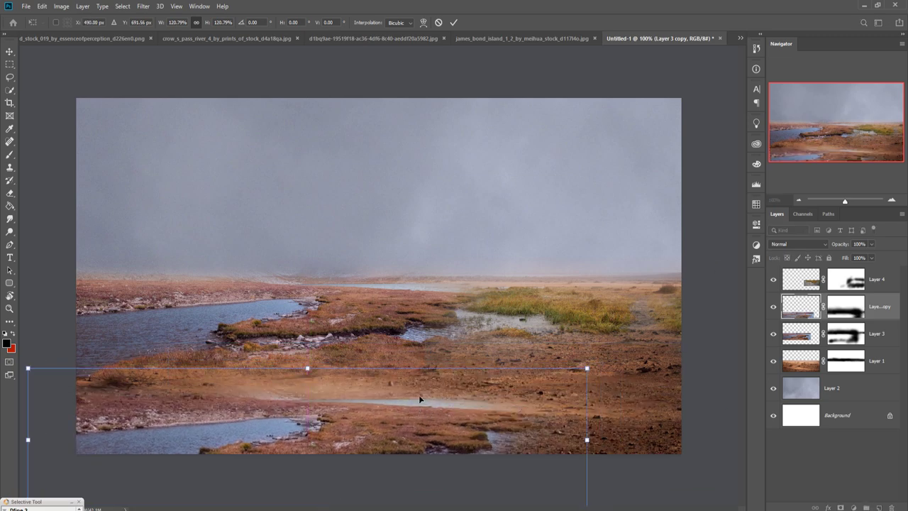
drag(385, 436, 377, 427)
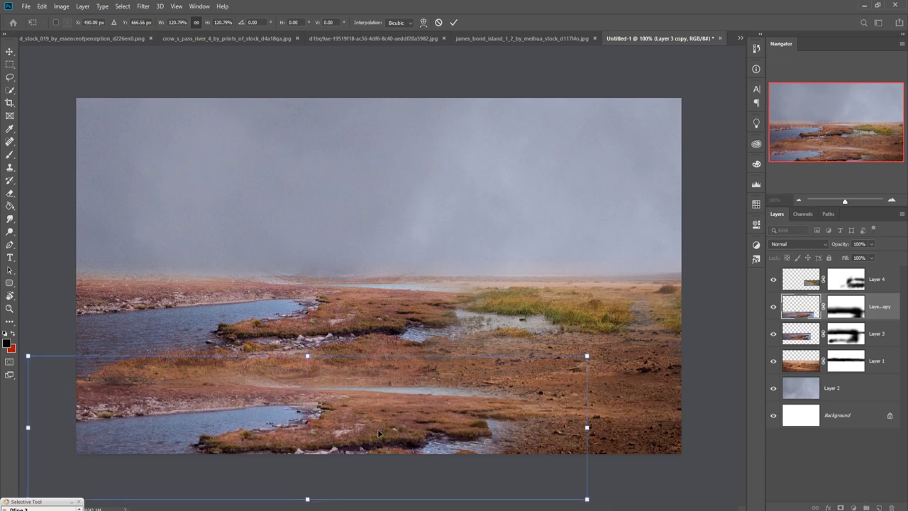
click(44, 6)
mouse_move(57, 233)
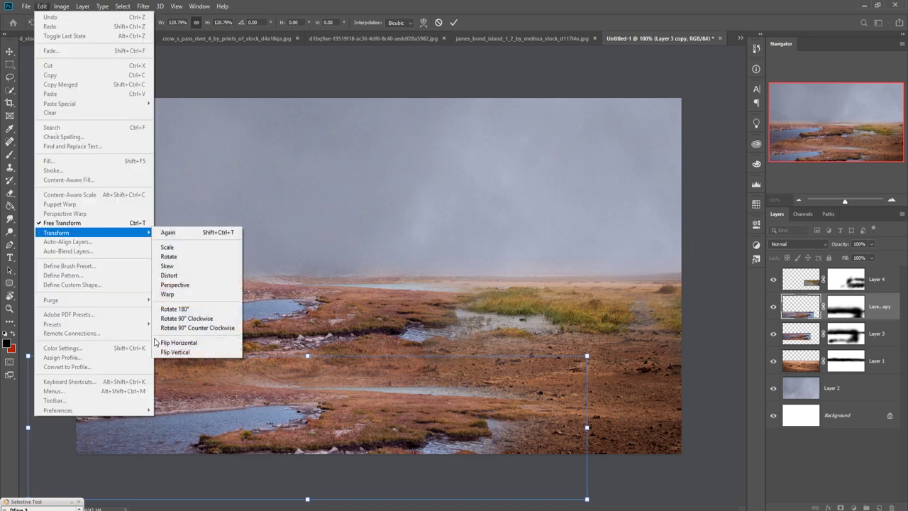
click(159, 343)
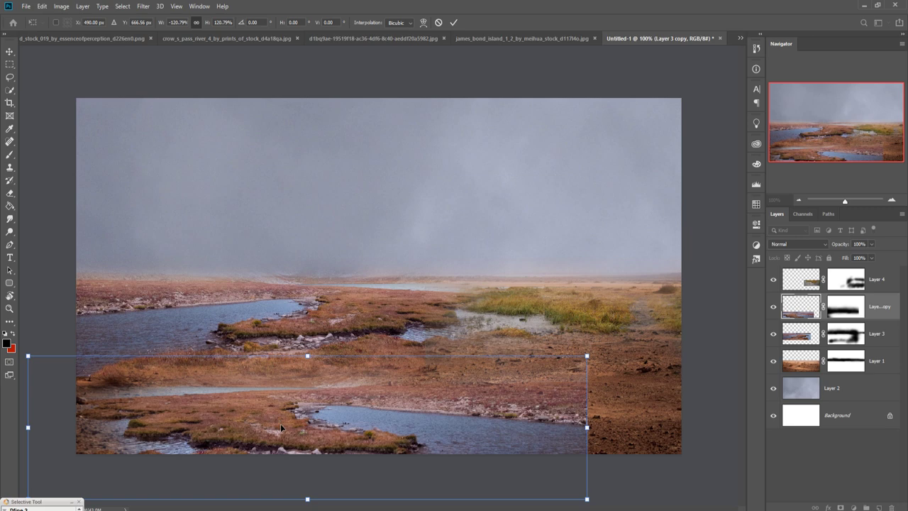
Scale the flipped strip to about 168% across the lower foreground and commit it
drag(281, 424, 286, 450)
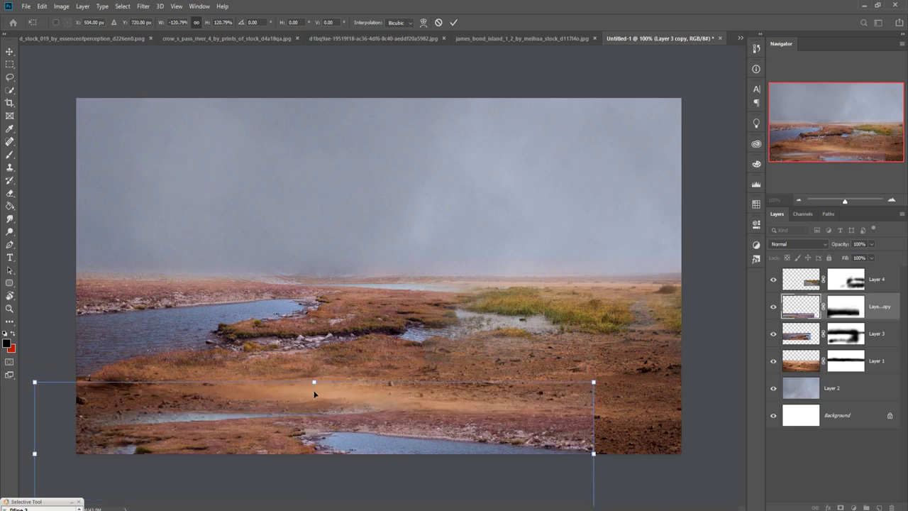
drag(314, 383, 312, 358)
drag(334, 408, 362, 429)
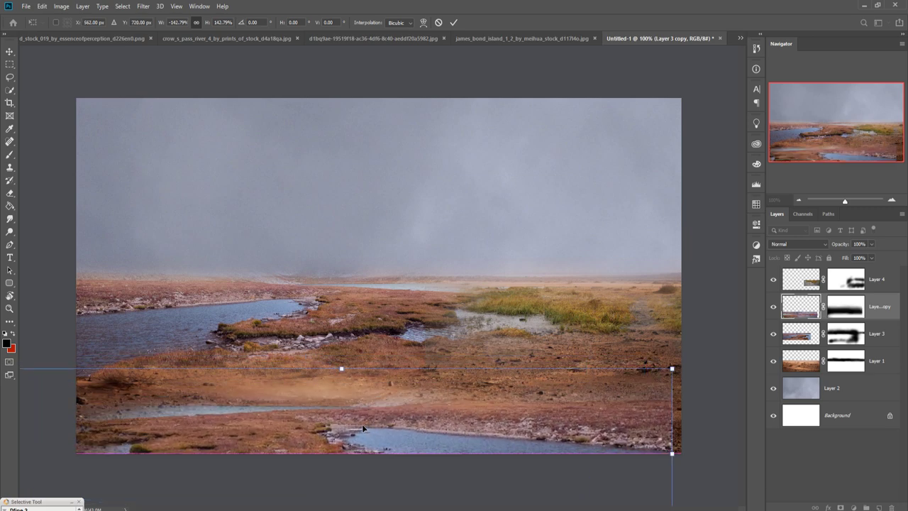
drag(342, 369, 341, 362)
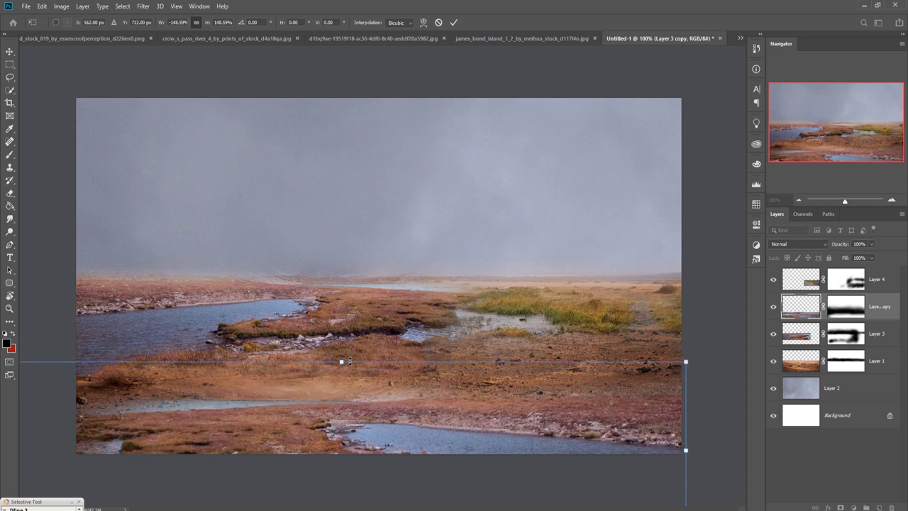
drag(349, 361, 348, 338)
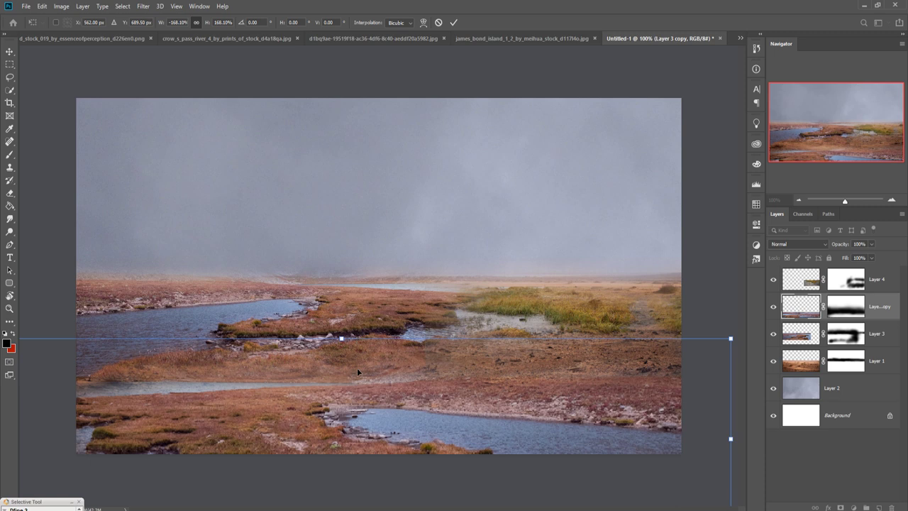
click(453, 24)
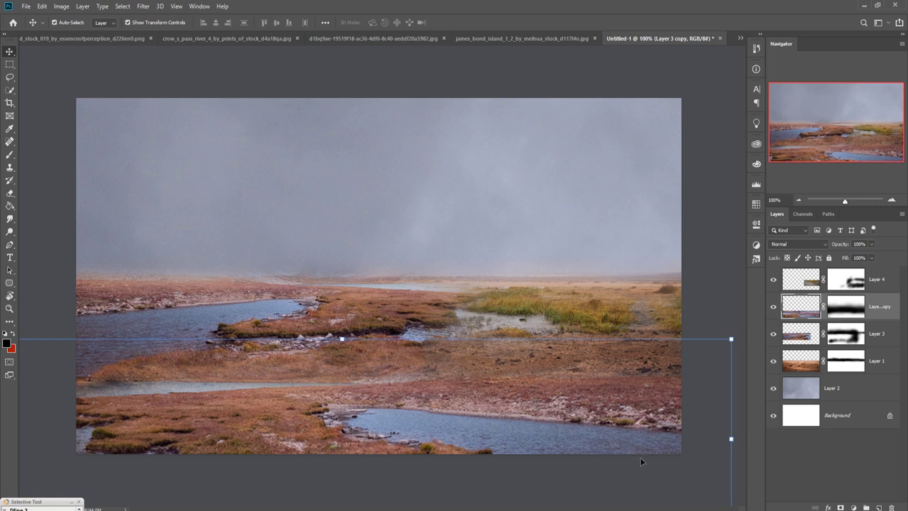
click(881, 282)
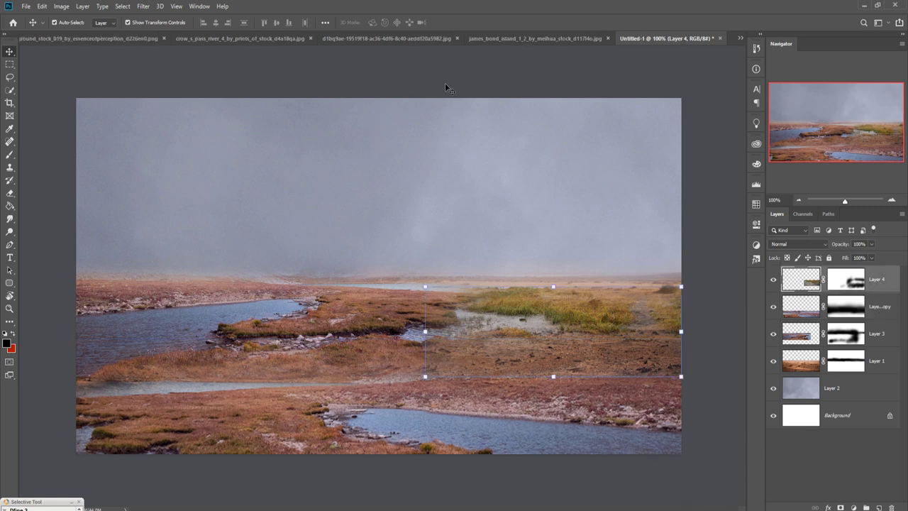
Quick Select the tall rock pillar in the island photo and drag it into the composite
click(509, 39)
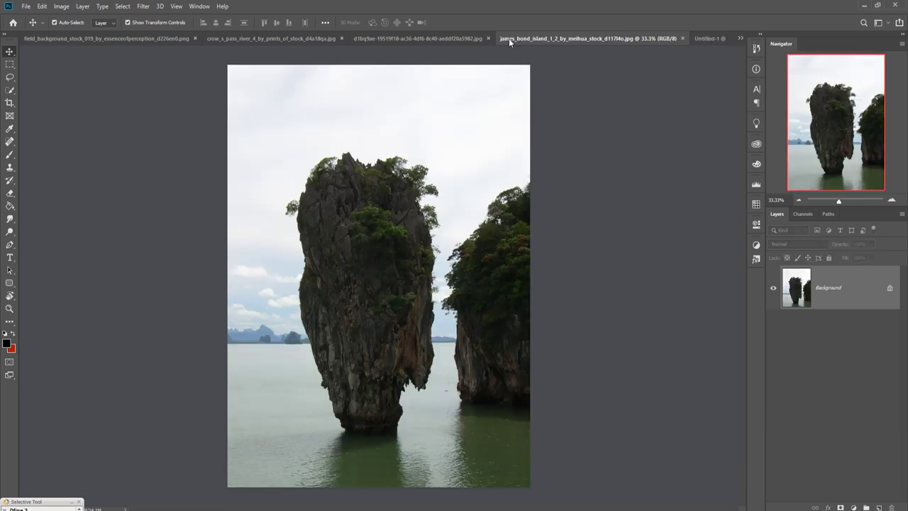
click(10, 90)
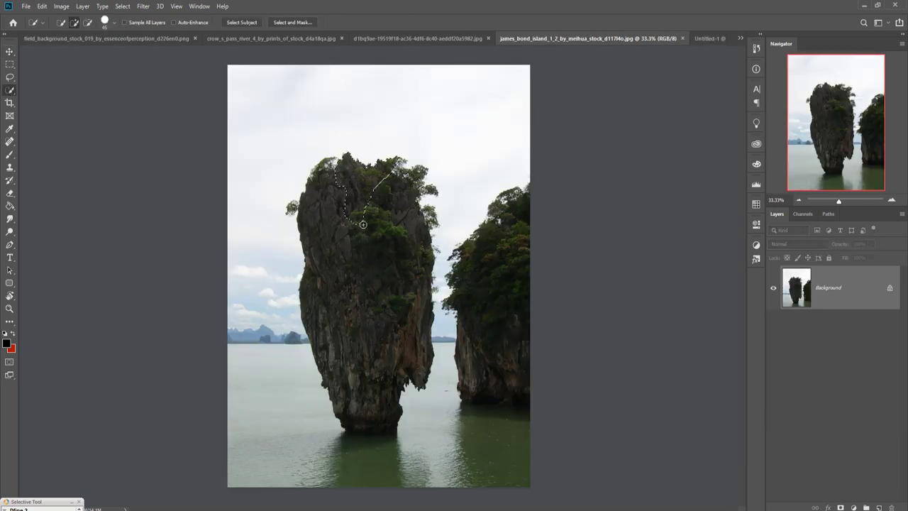
mouse_move(372, 201)
mouse_down()
mouse_move(319, 195)
mouse_move(384, 347)
mouse_move(383, 461)
mouse_up()
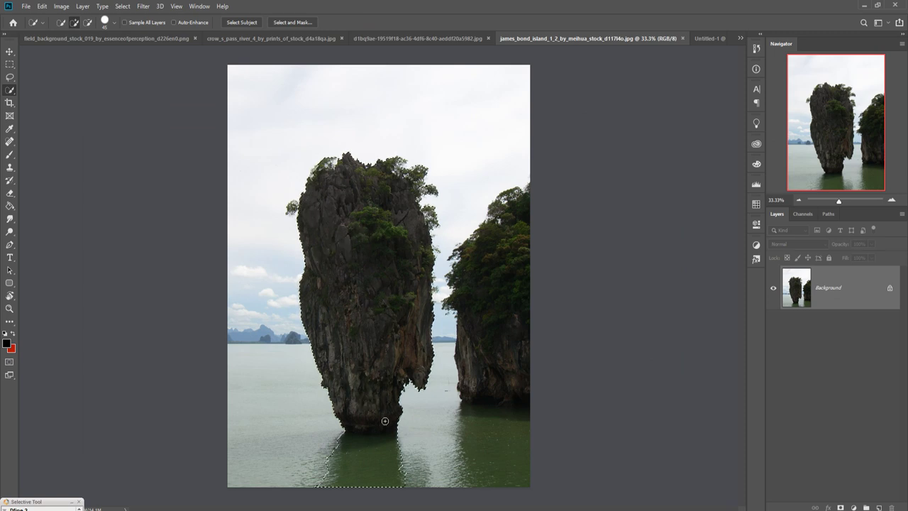
click(9, 51)
drag(552, 39, 551, 54)
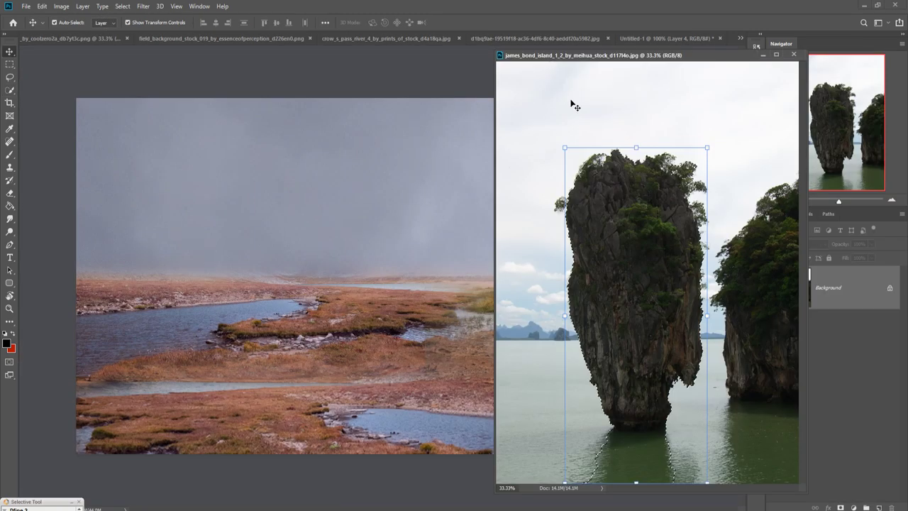
drag(573, 105, 388, 204)
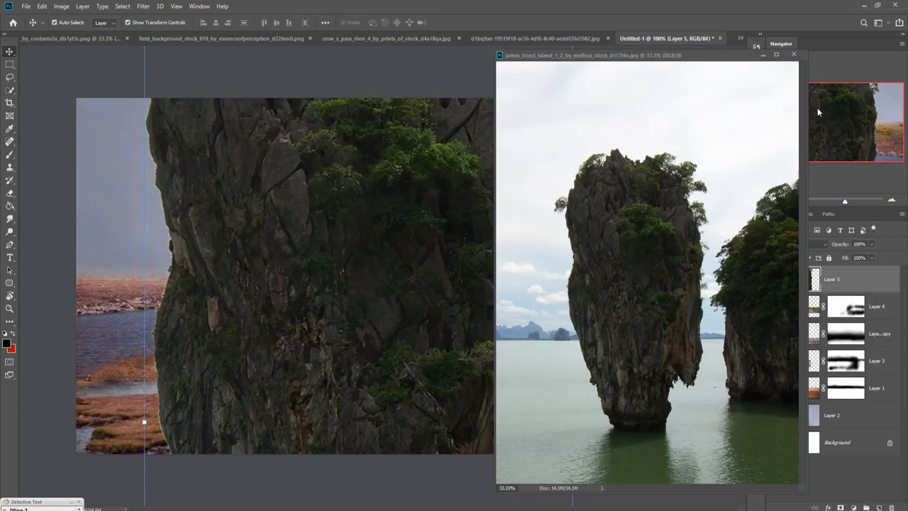
click(763, 56)
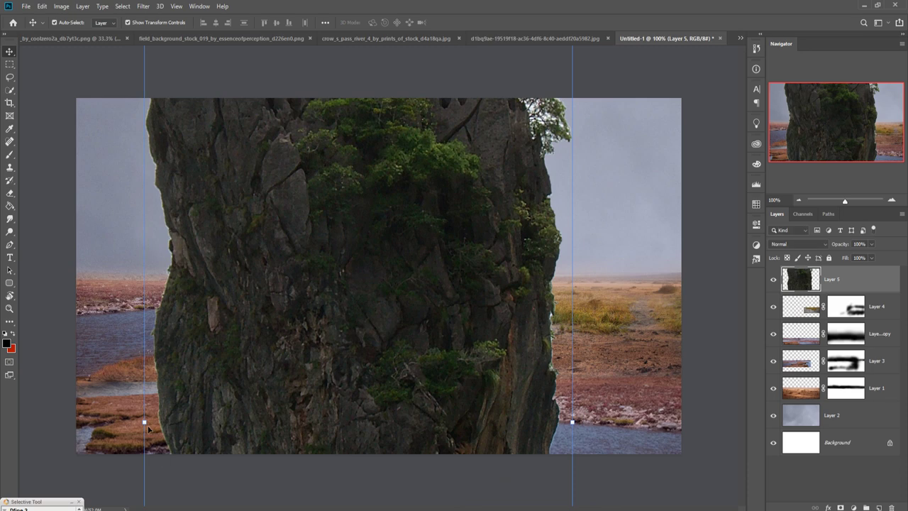
Scale the pasted rock down to about 28% and place it on the left side
drag(148, 427, 452, 369)
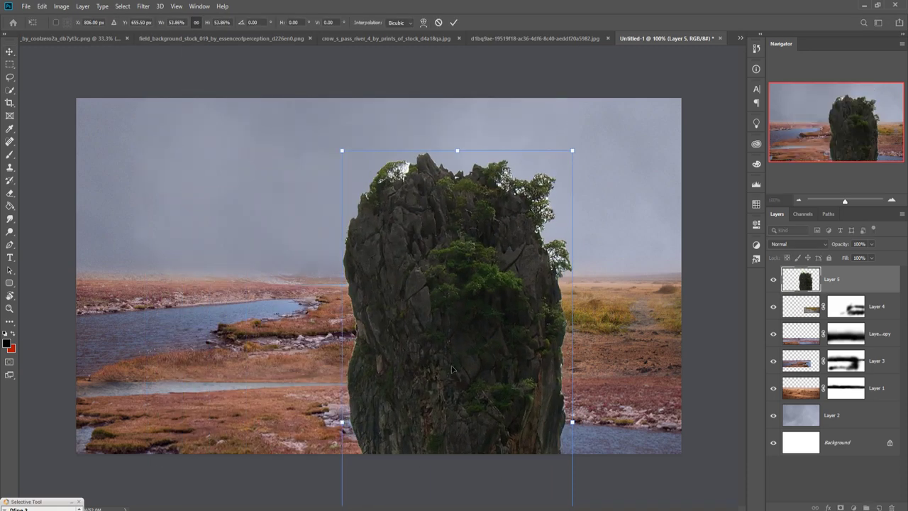
drag(452, 368, 368, 388)
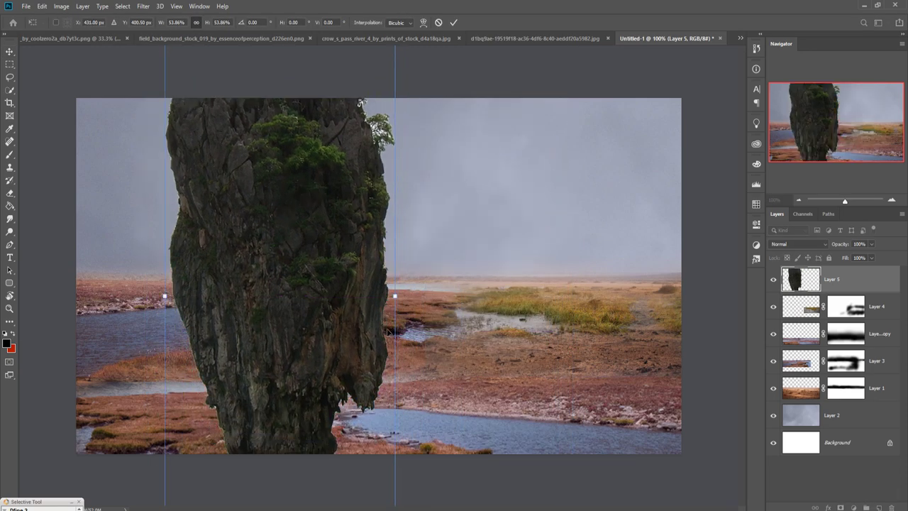
drag(398, 300, 300, 262)
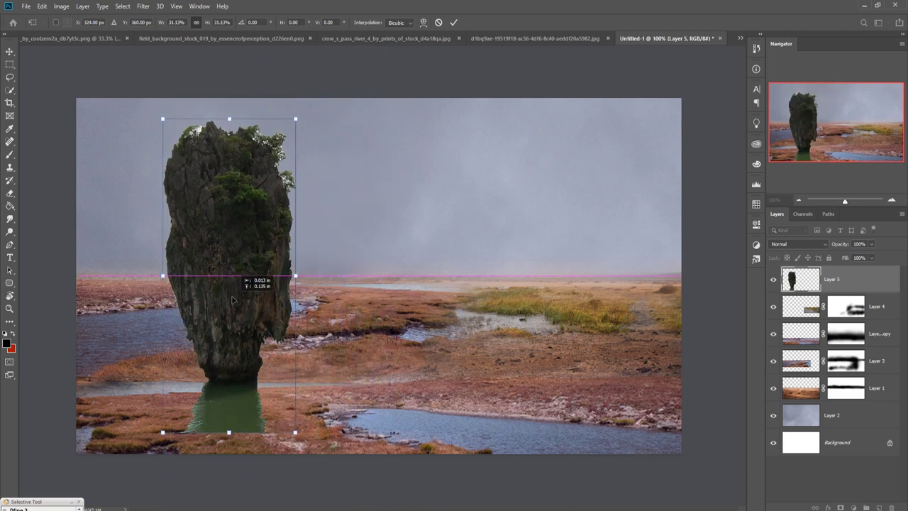
drag(241, 312, 223, 282)
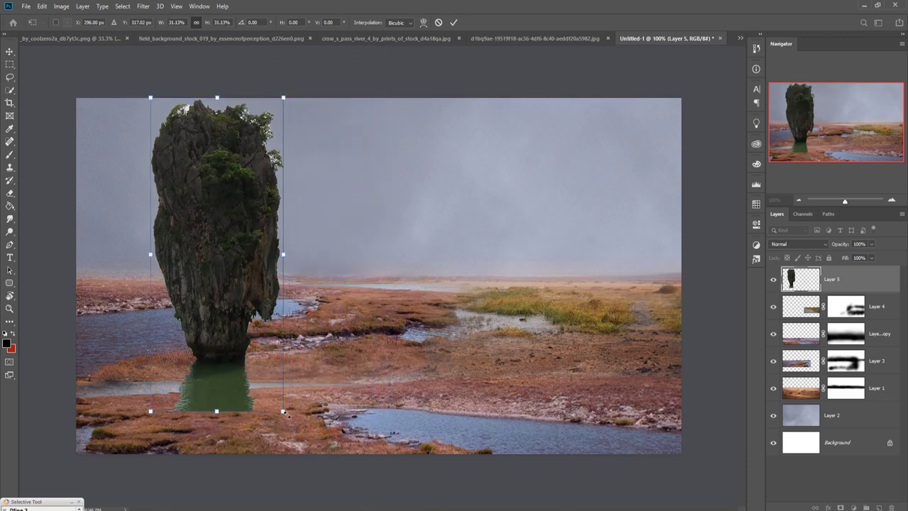
drag(284, 411, 257, 385)
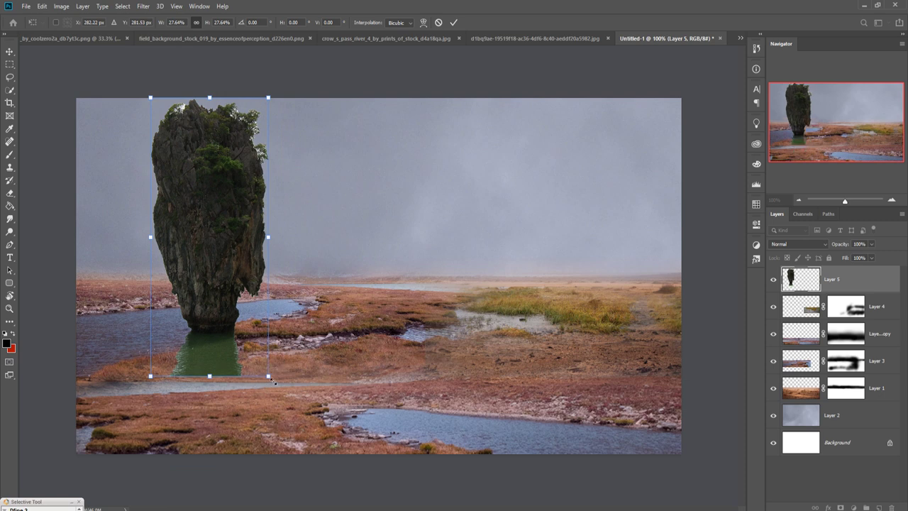
drag(197, 253, 231, 268)
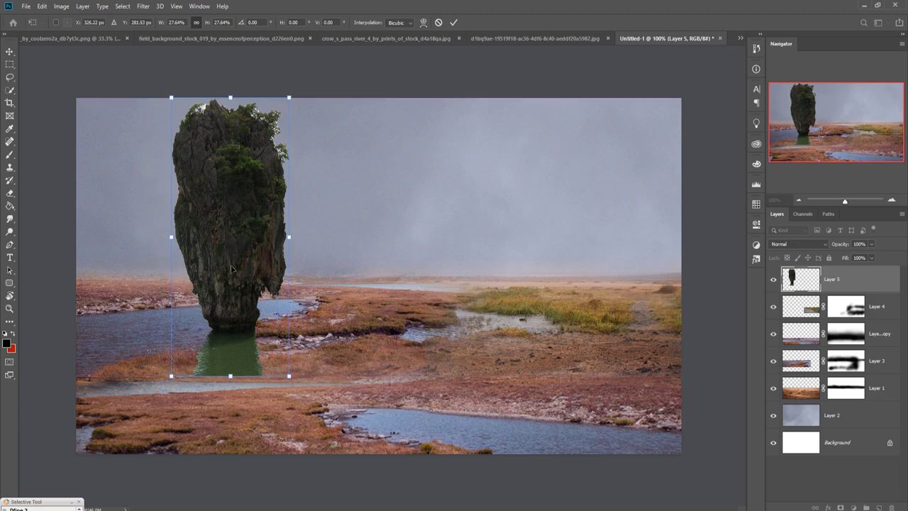
key(Return)
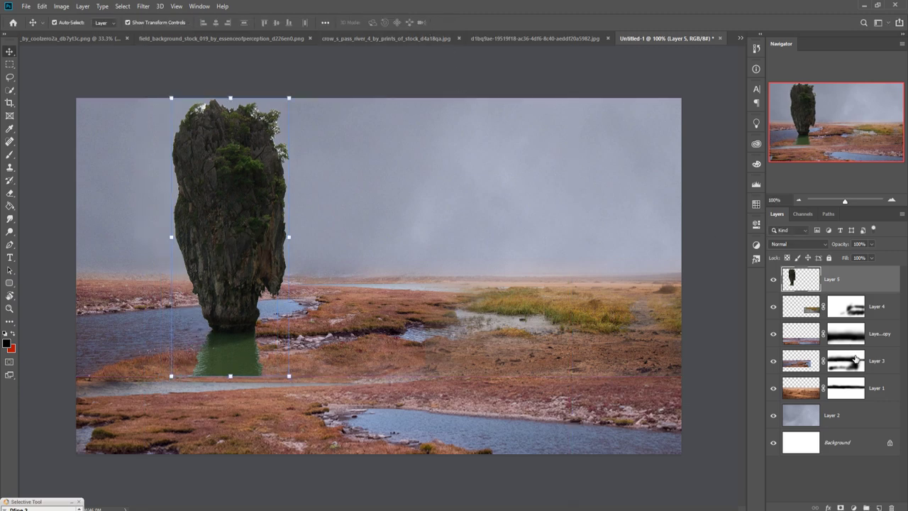
Undo a trial duplicate of Layer 5, then Quick Select the rock pillar and its reflection
right_click(858, 282)
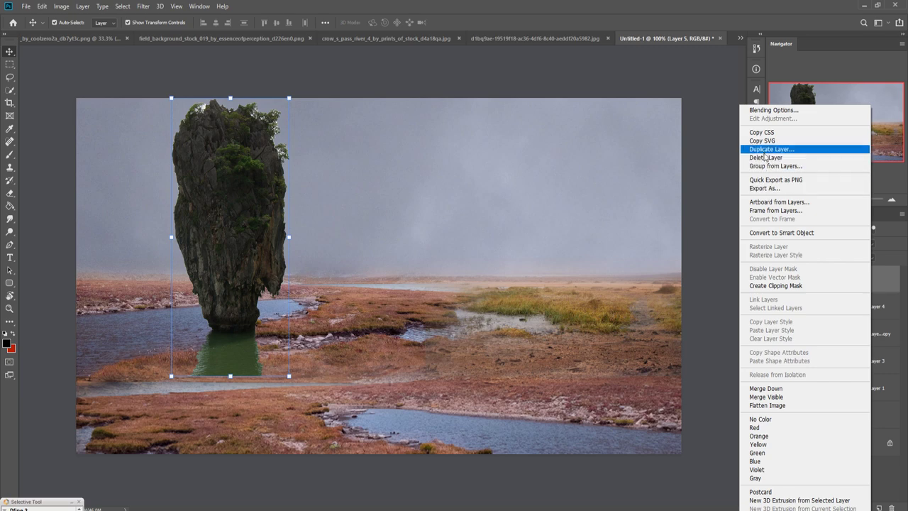
click(765, 149)
click(532, 149)
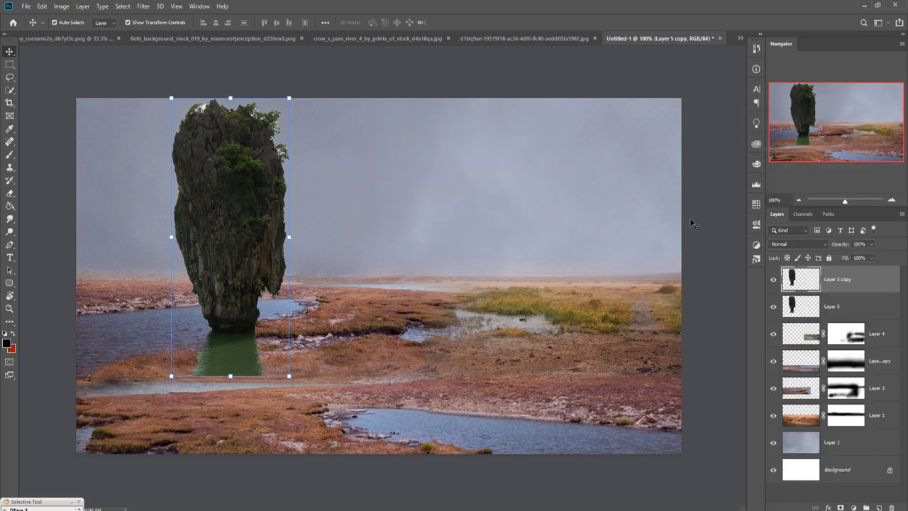
key(ctrl+z)
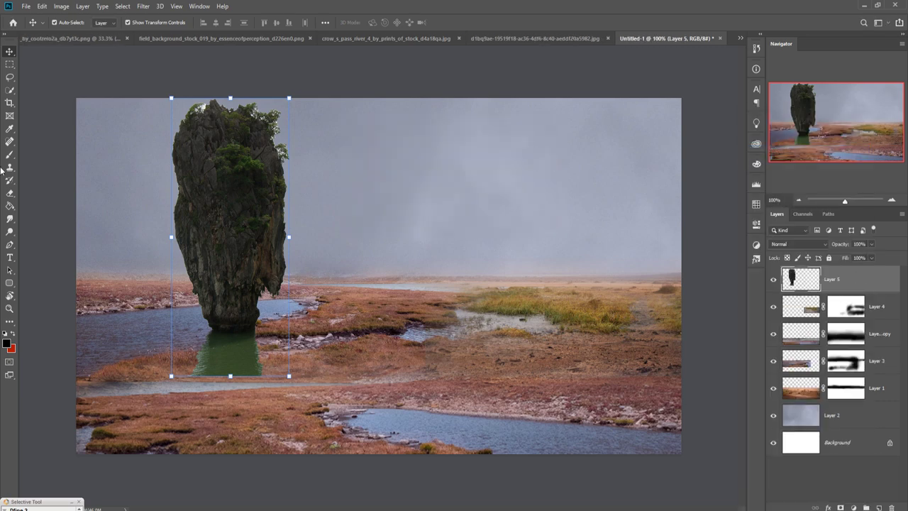
click(10, 90)
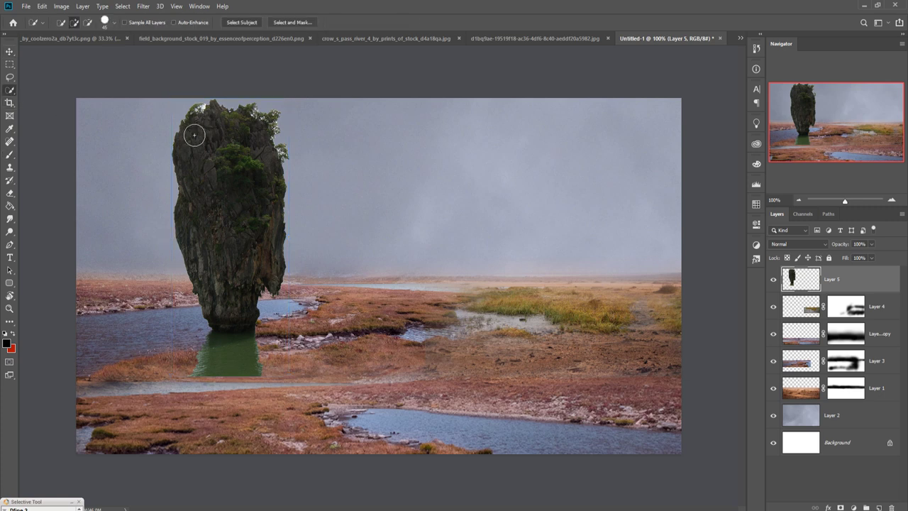
click(208, 128)
drag(331, 381, 201, 166)
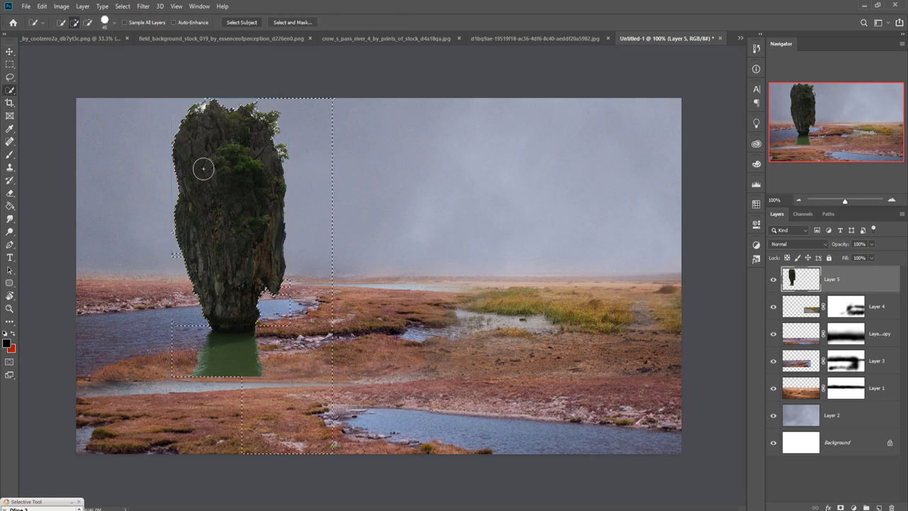
drag(201, 282, 213, 365)
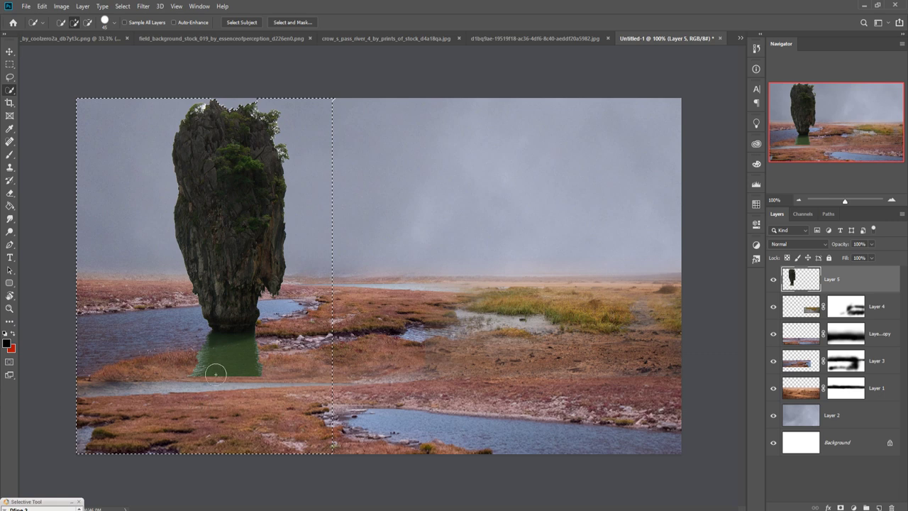
In Select and Mask, enable Decontaminate Colors and output to a new layer with layer mask
click(289, 22)
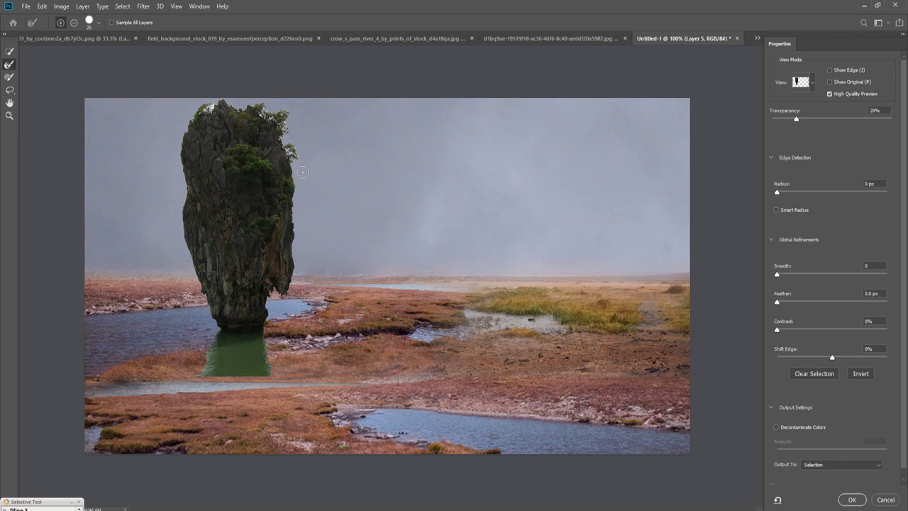
click(776, 427)
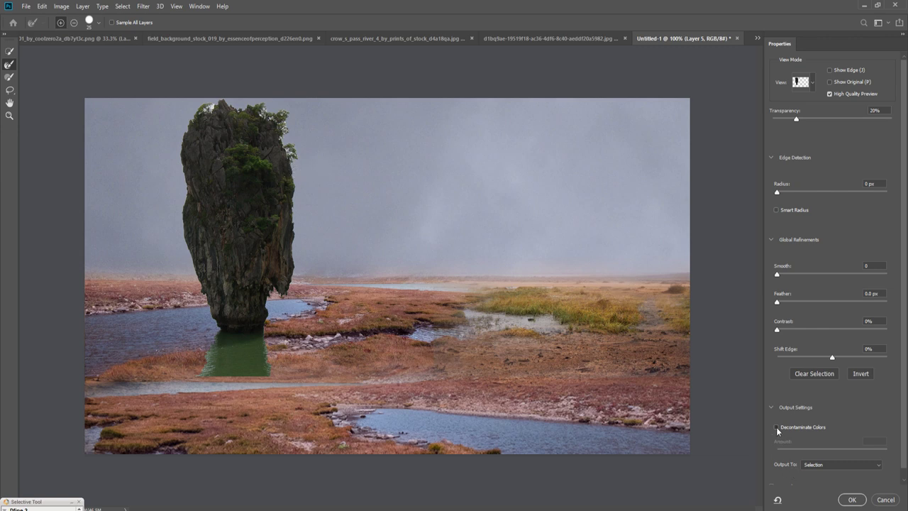
click(817, 464)
click(816, 485)
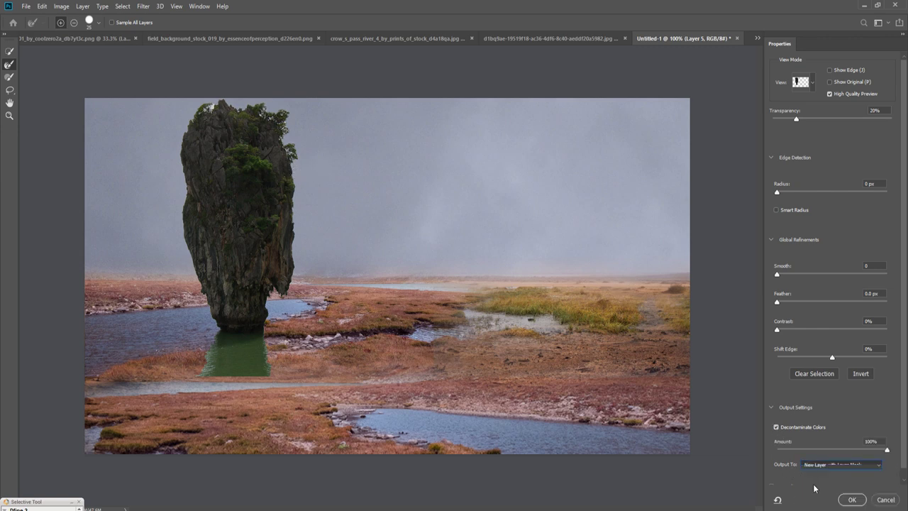
click(851, 499)
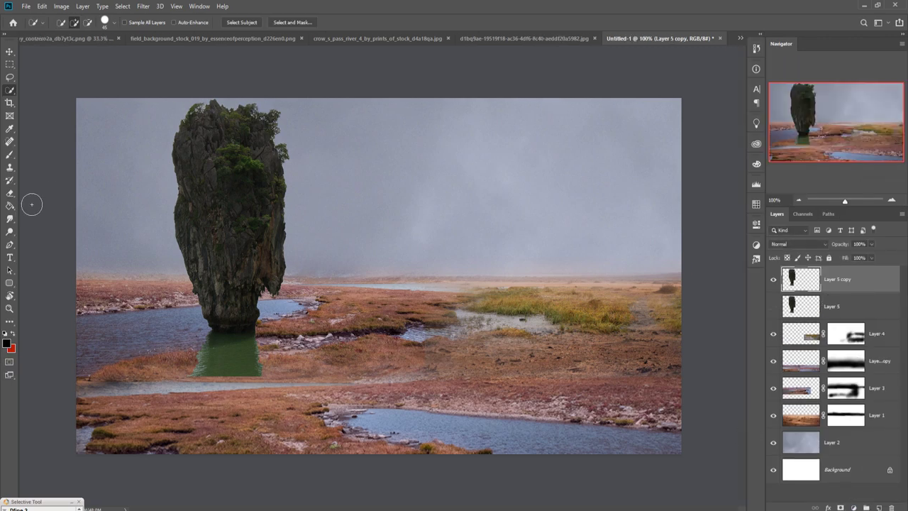
click(9, 52)
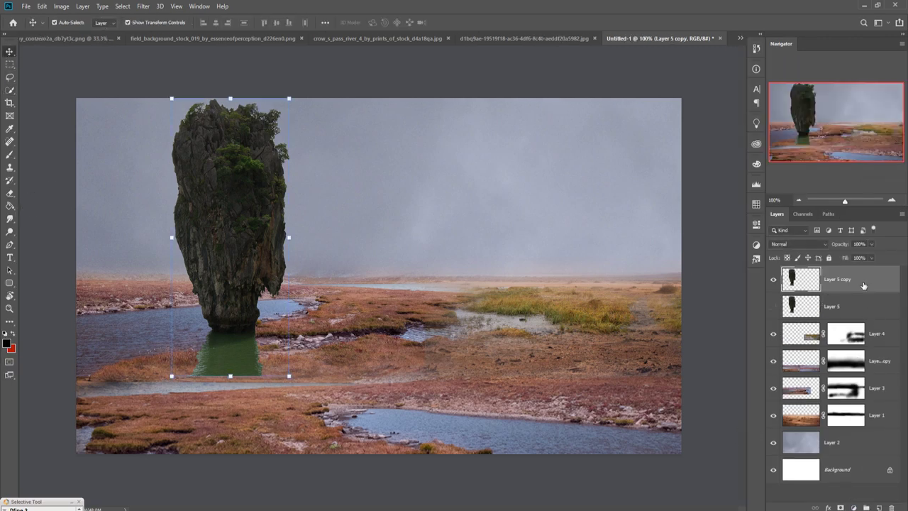
Delete the original Layer 5 and add a layer mask to Layer 5 copy
click(854, 307)
key(Delete)
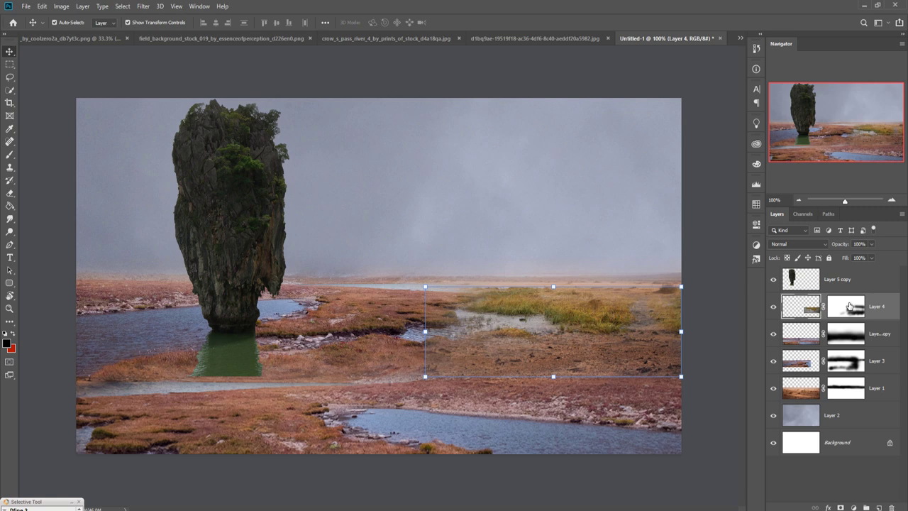
click(847, 280)
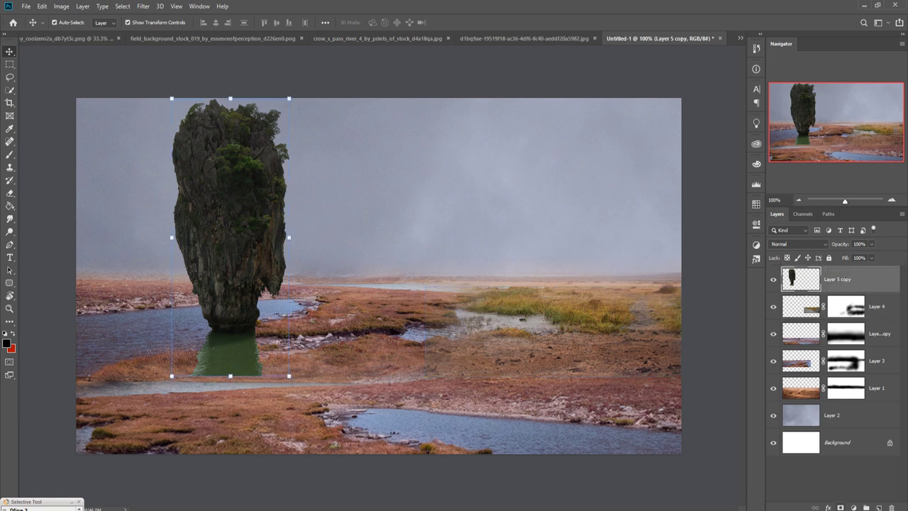
click(840, 508)
Paint black with a soft brush over the green reflection beneath the rock
click(9, 154)
drag(280, 365, 271, 399)
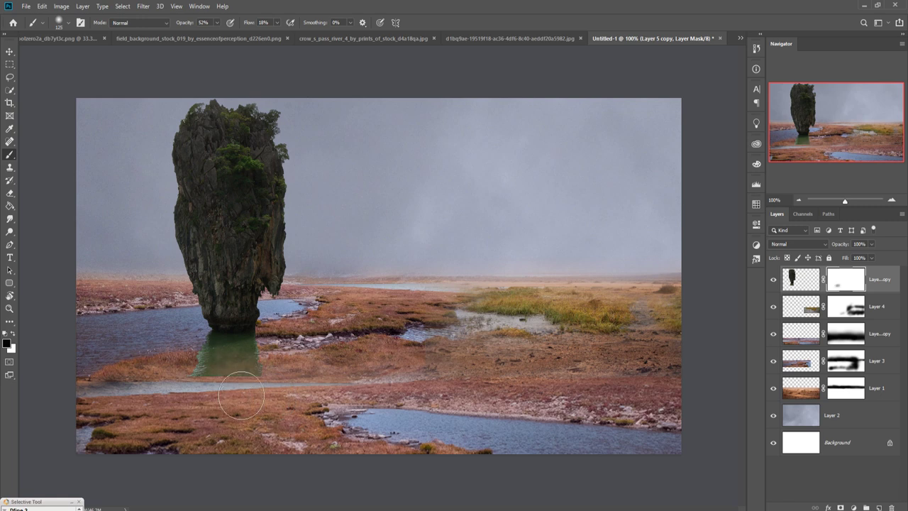
mouse_move(227, 358)
mouse_down()
mouse_move(268, 387)
mouse_move(280, 369)
mouse_move(233, 380)
mouse_up()
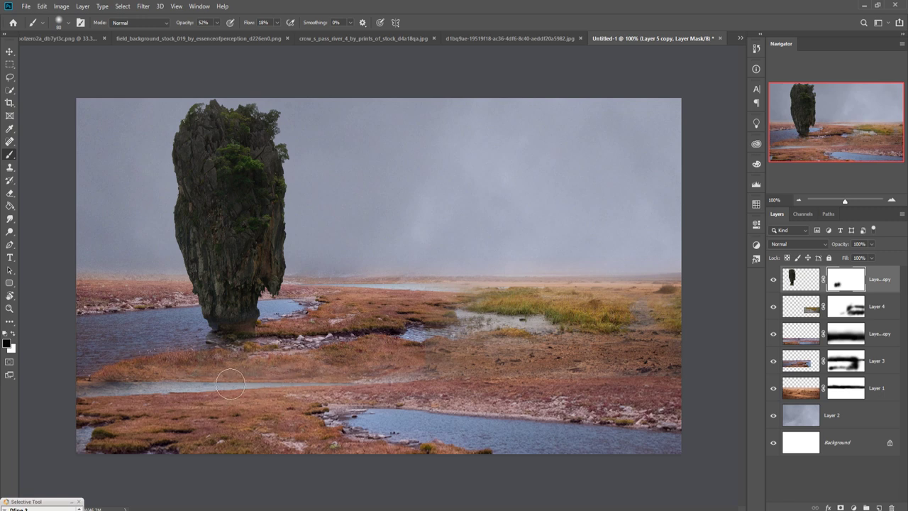
click(9, 51)
Duplicate the rock as Layer 5 copy 2, move it to the right marsh, and scale to about 75%
right_click(875, 283)
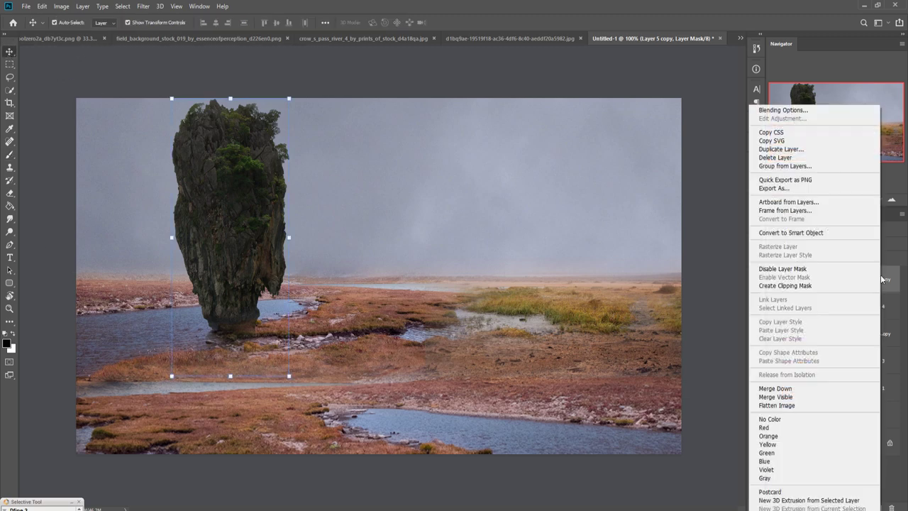
click(786, 150)
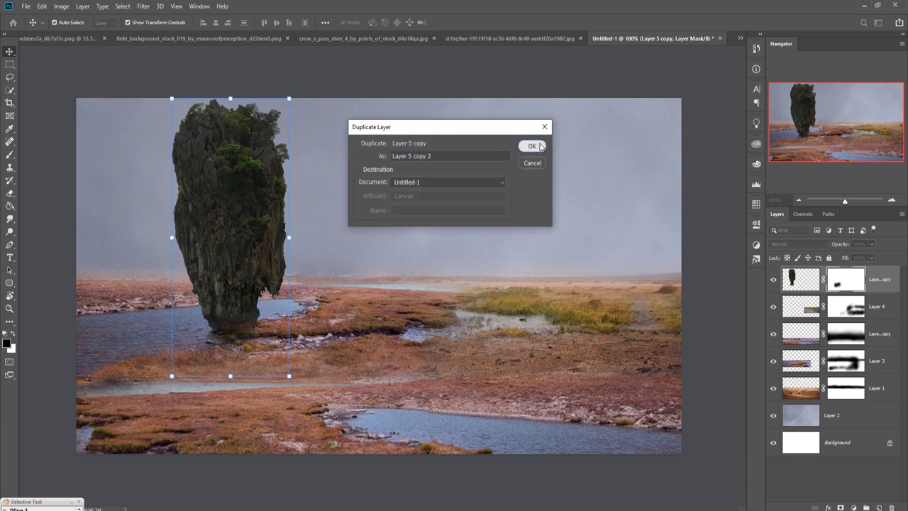
click(532, 145)
drag(239, 164, 572, 162)
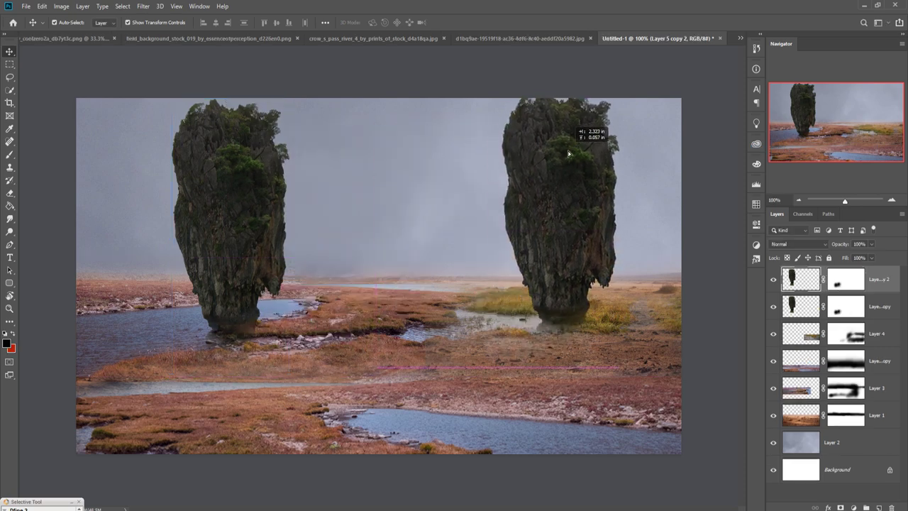
drag(626, 93, 594, 162)
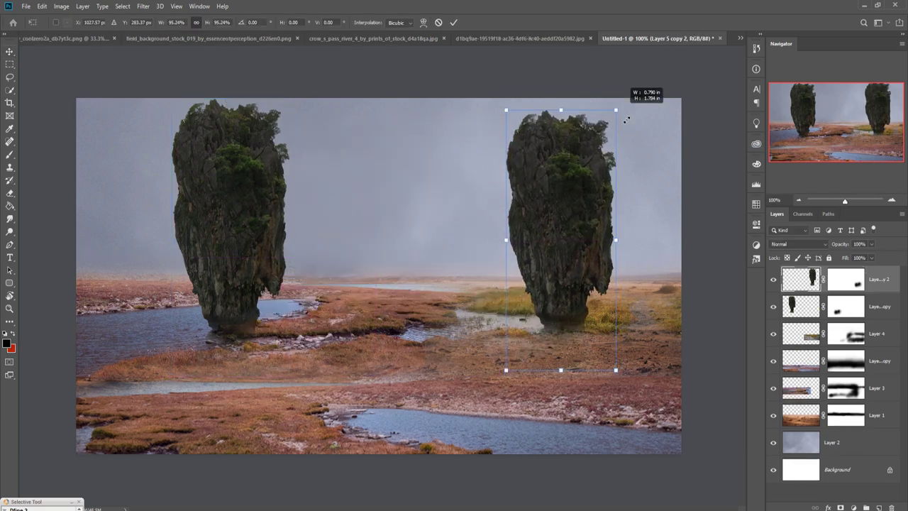
drag(560, 259, 621, 247)
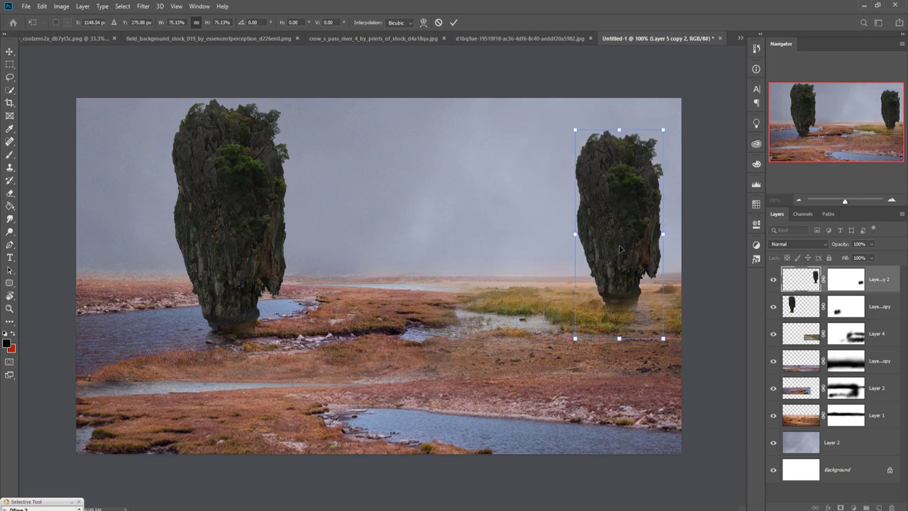
drag(620, 248, 619, 256)
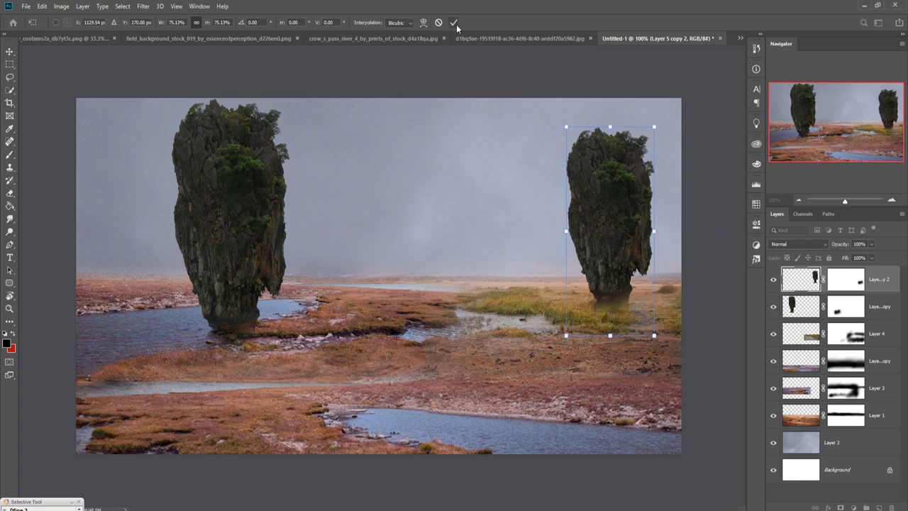
Commit the right rock, then duplicate it as Layer 5 copy 3, placed far left at about 48%
click(454, 22)
right_click(878, 281)
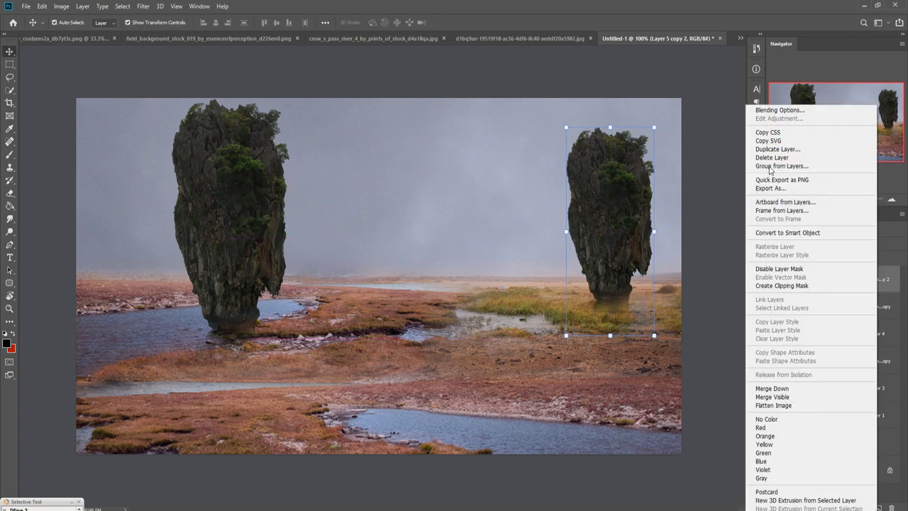
click(776, 149)
click(532, 146)
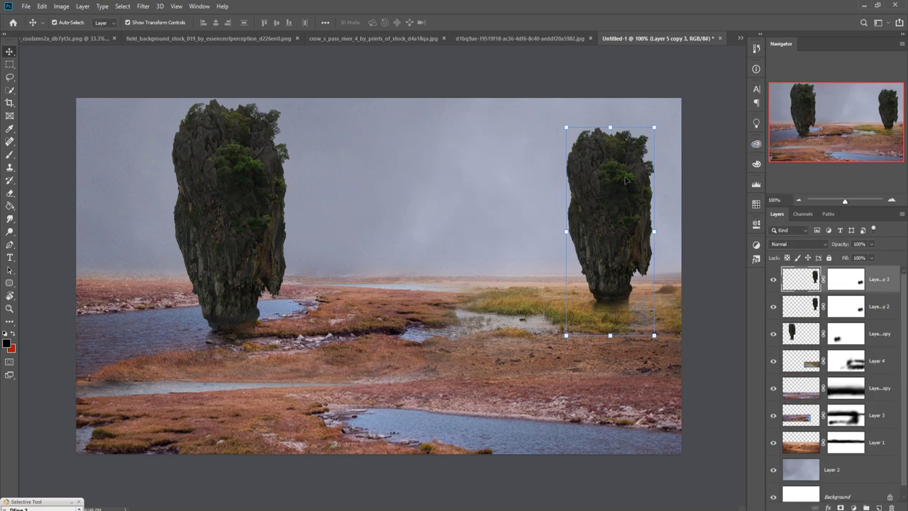
drag(625, 181, 165, 137)
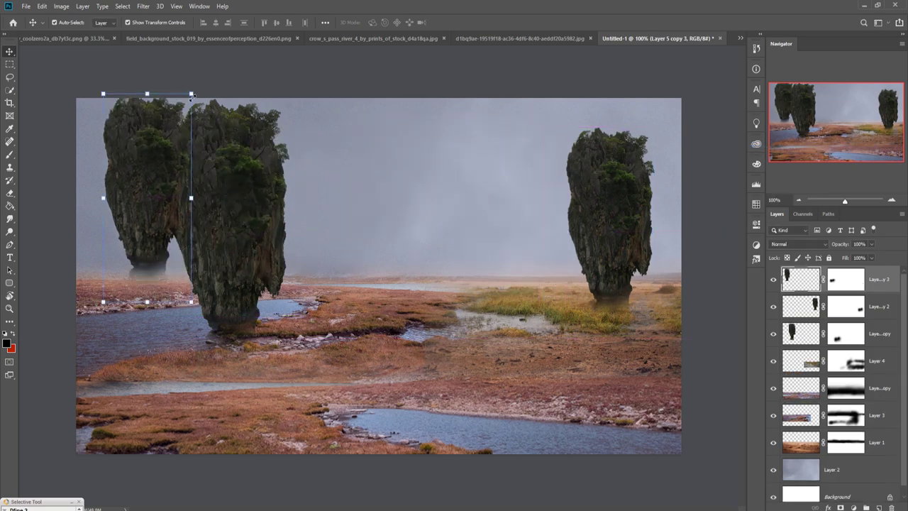
drag(191, 94, 146, 202)
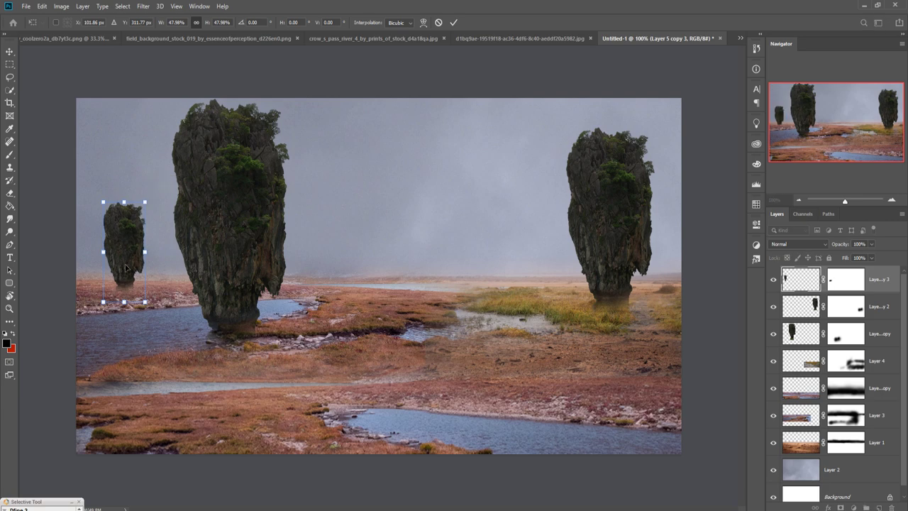
drag(125, 269, 112, 266)
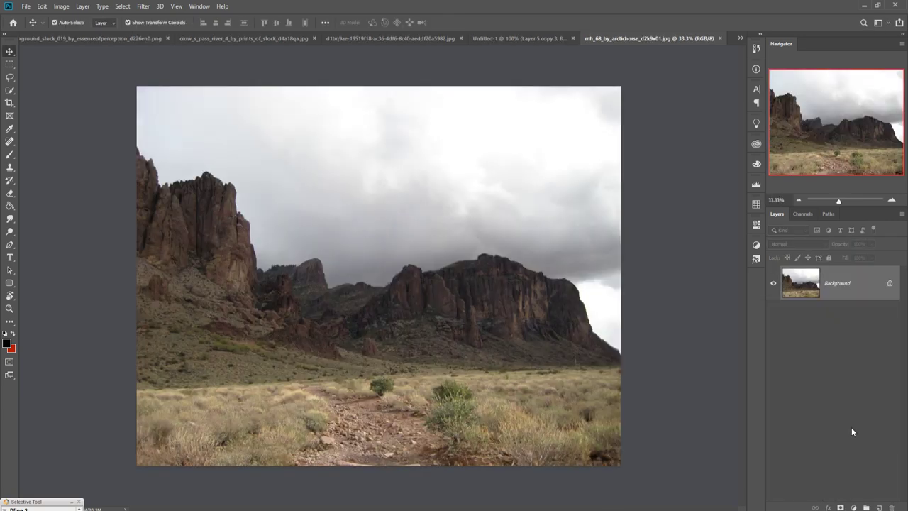
Quick Select the mountains in the mountain photo and drag them into the marsh composite
click(10, 91)
mouse_move(140, 172)
mouse_down()
mouse_move(418, 305)
mouse_move(509, 278)
mouse_up()
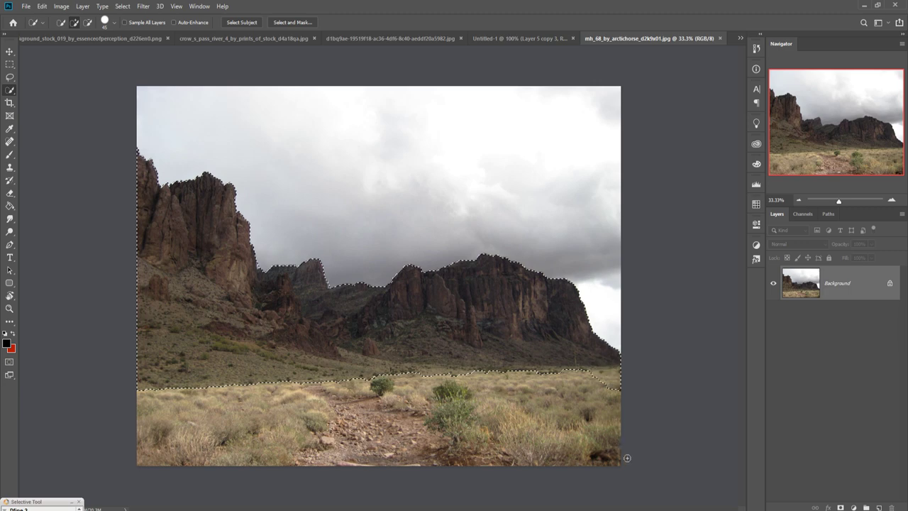
drag(627, 457, 270, 420)
click(10, 51)
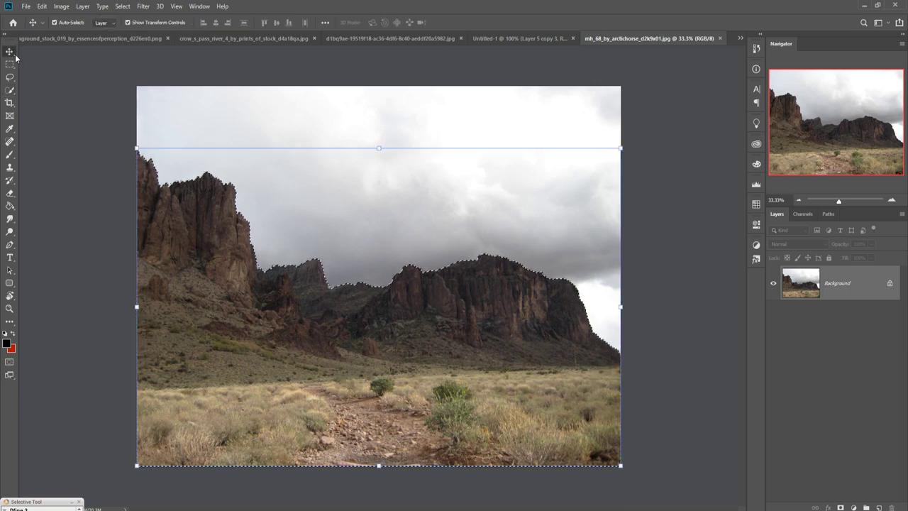
drag(649, 39, 647, 65)
drag(589, 255, 494, 237)
drag(849, 68, 567, 137)
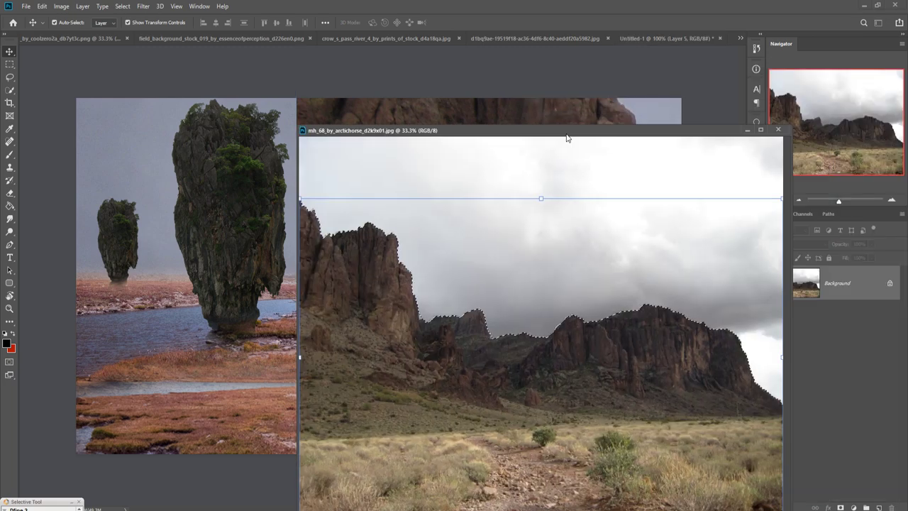
click(747, 130)
Free Transform the mountains down to about 25% and move them toward the left edge
key(ctrl+t)
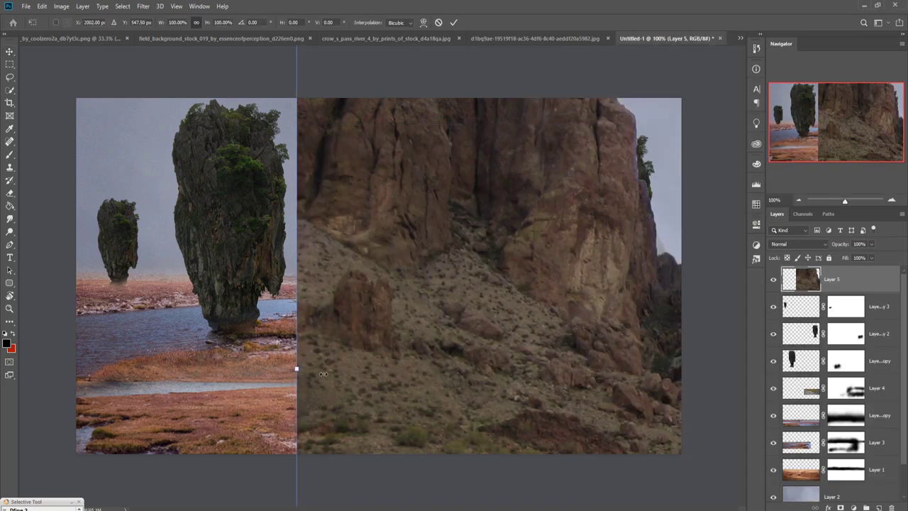
mouse_move(322, 374)
mouse_down()
mouse_move(594, 364)
mouse_move(213, 291)
mouse_move(164, 319)
mouse_up()
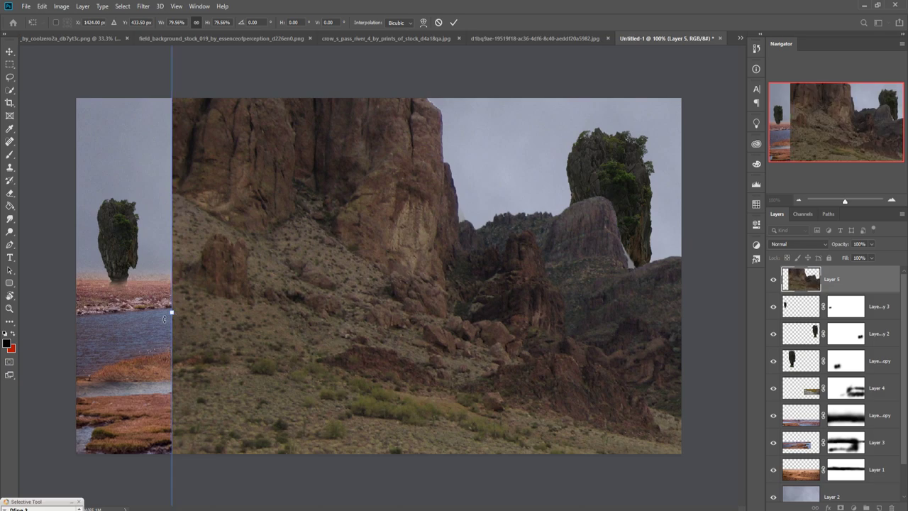
mouse_move(219, 304)
mouse_down()
mouse_move(578, 348)
mouse_move(253, 300)
mouse_up()
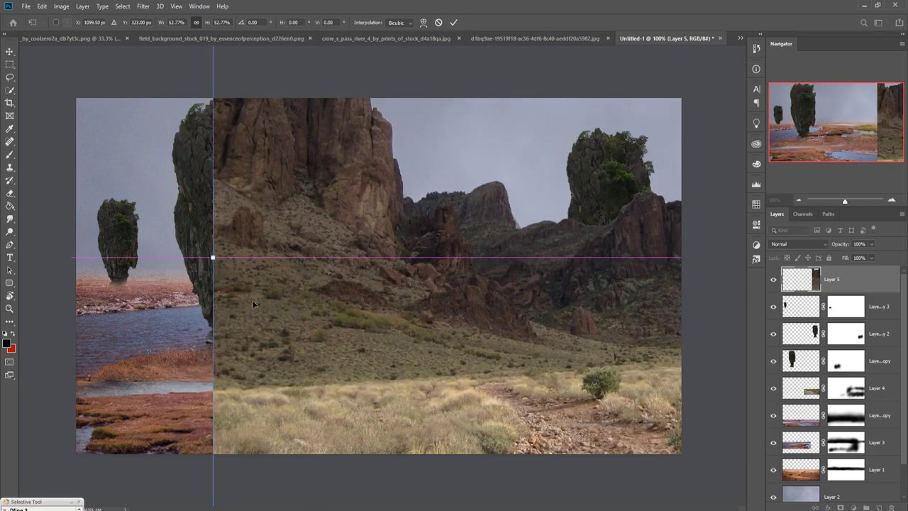
drag(213, 258, 608, 257)
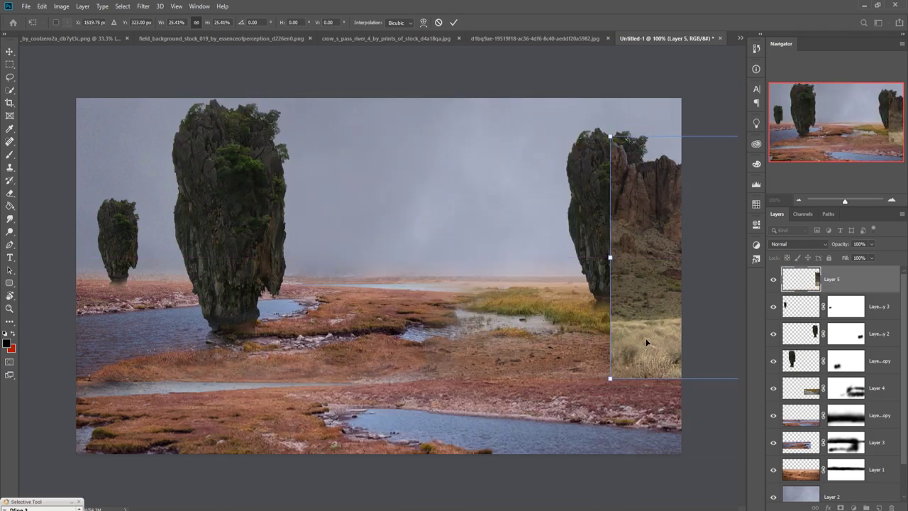
drag(624, 305, 233, 281)
drag(220, 237, 238, 234)
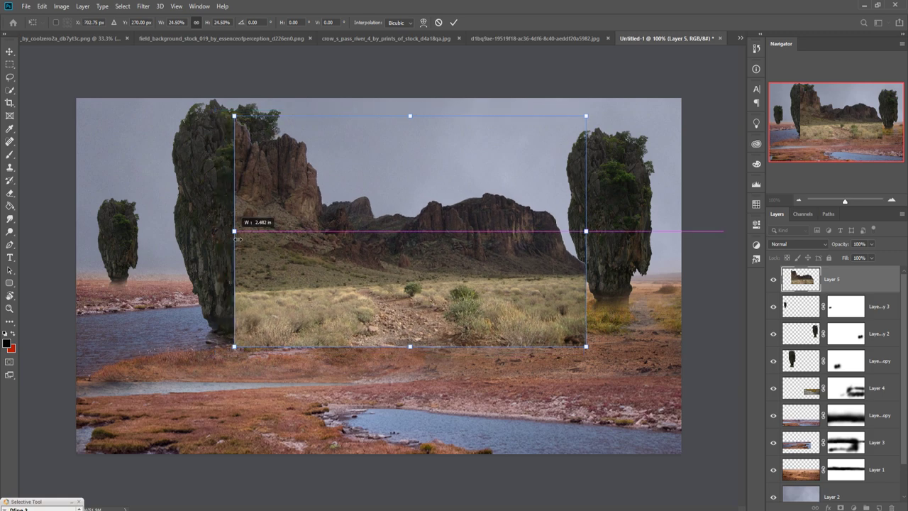
drag(378, 244, 216, 226)
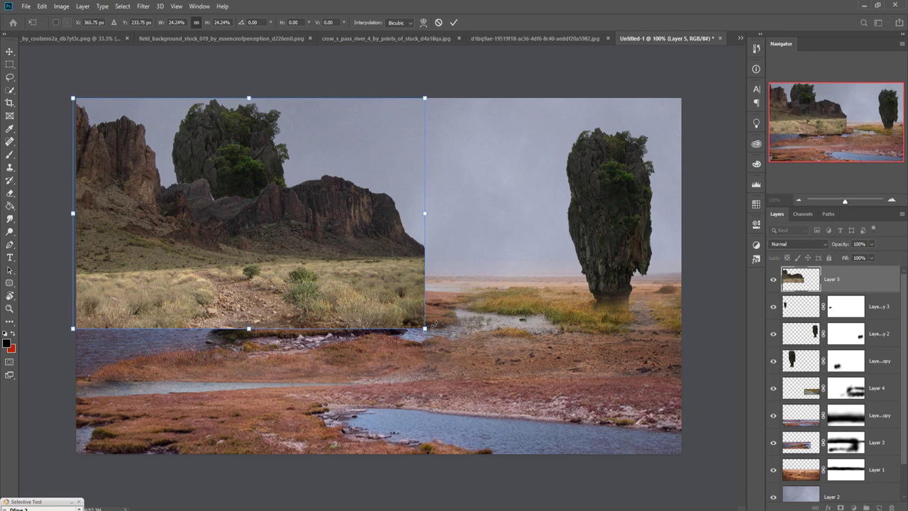
Enlarge the mountains slightly, commit, and drag the layer below the marsh layers
drag(425, 329, 467, 357)
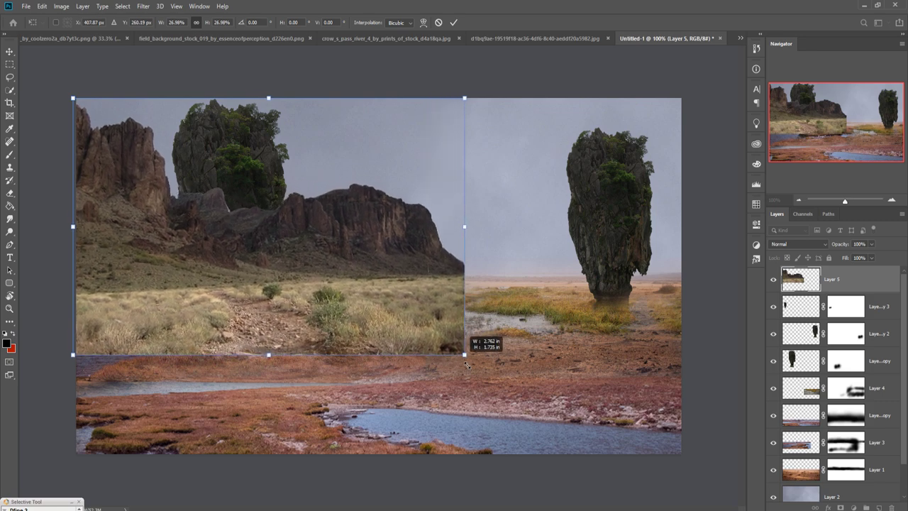
mouse_move(429, 324)
mouse_down()
mouse_move(367, 319)
mouse_move(395, 317)
mouse_move(400, 326)
mouse_up()
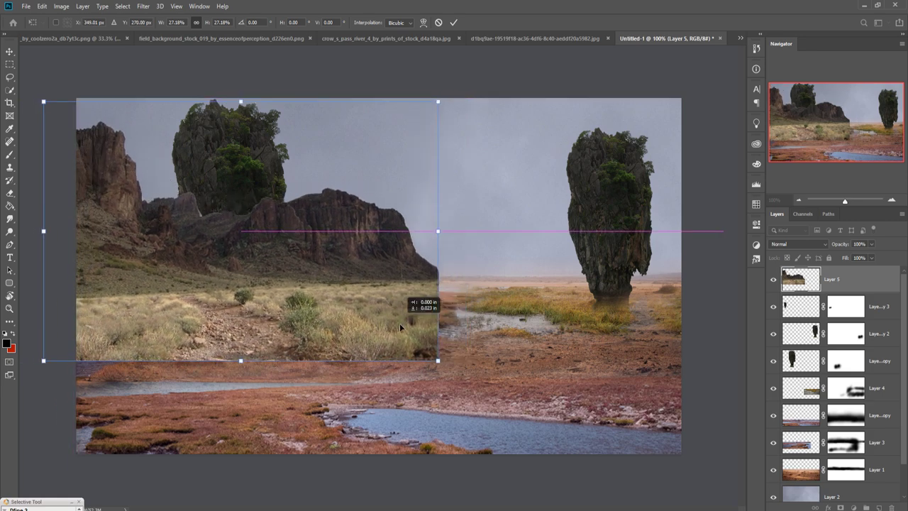
click(454, 22)
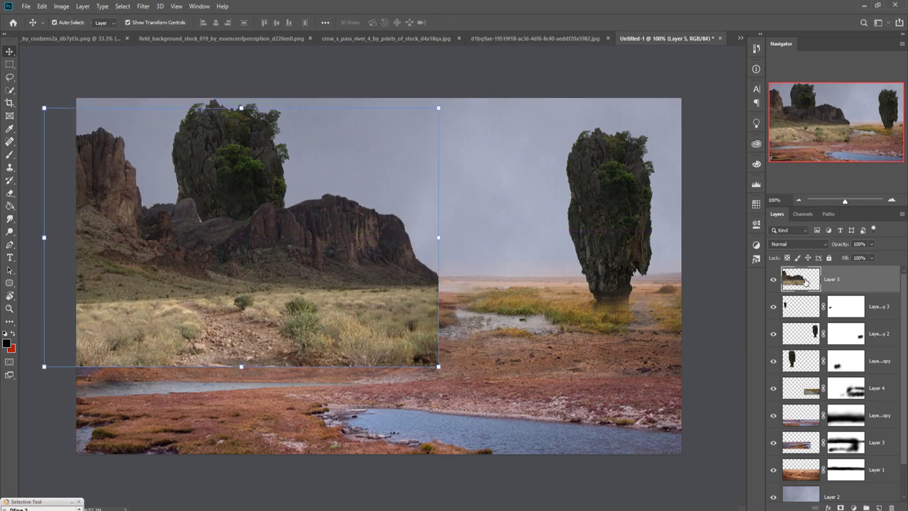
mouse_move(864, 285)
mouse_down()
mouse_move(875, 480)
mouse_move(856, 472)
mouse_up()
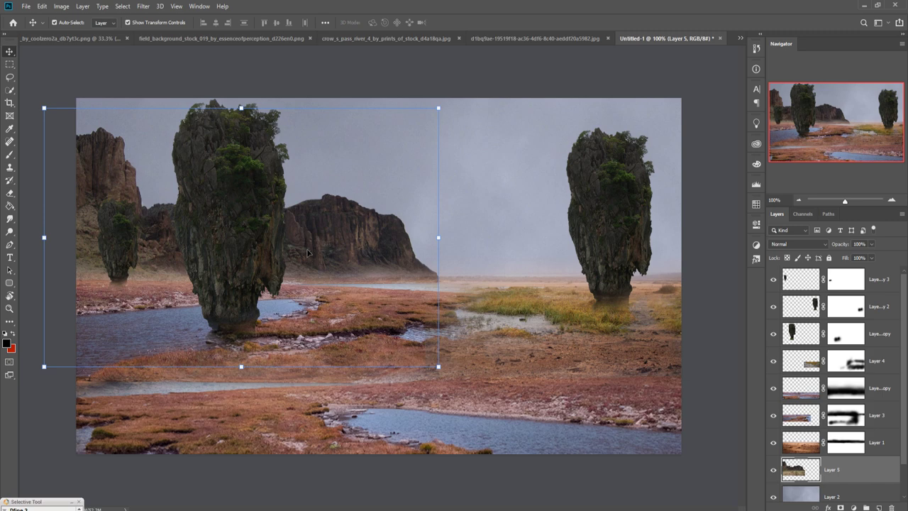
Enlarge the small left rock pillar (Layer 5 copy 3), lower it slightly, and commit
click(800, 280)
drag(123, 205, 131, 143)
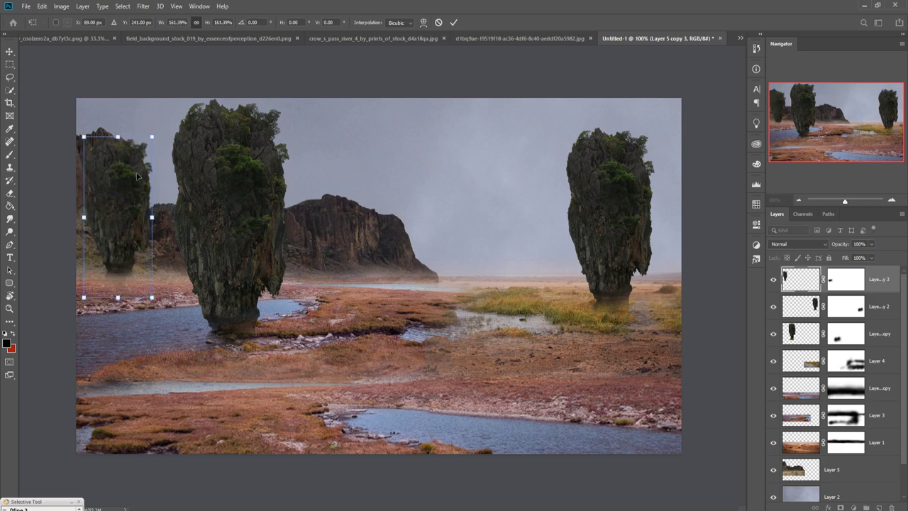
drag(126, 243, 124, 256)
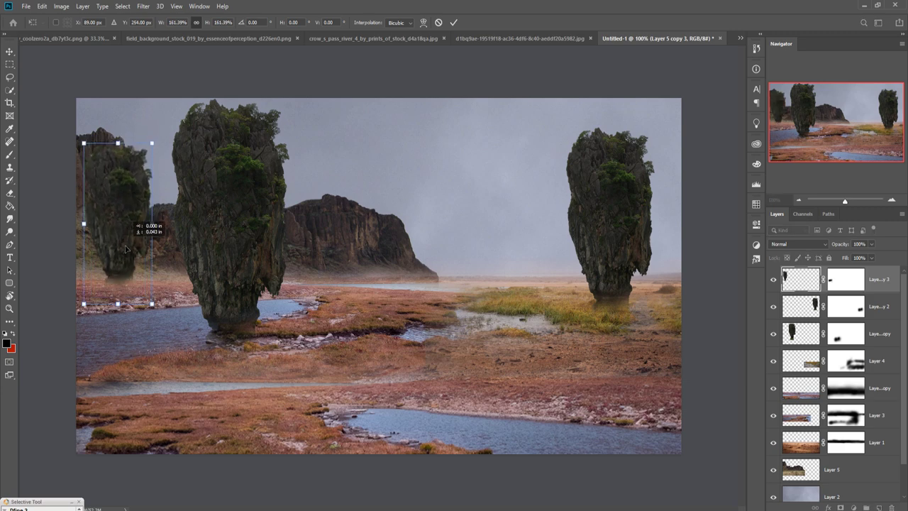
click(454, 22)
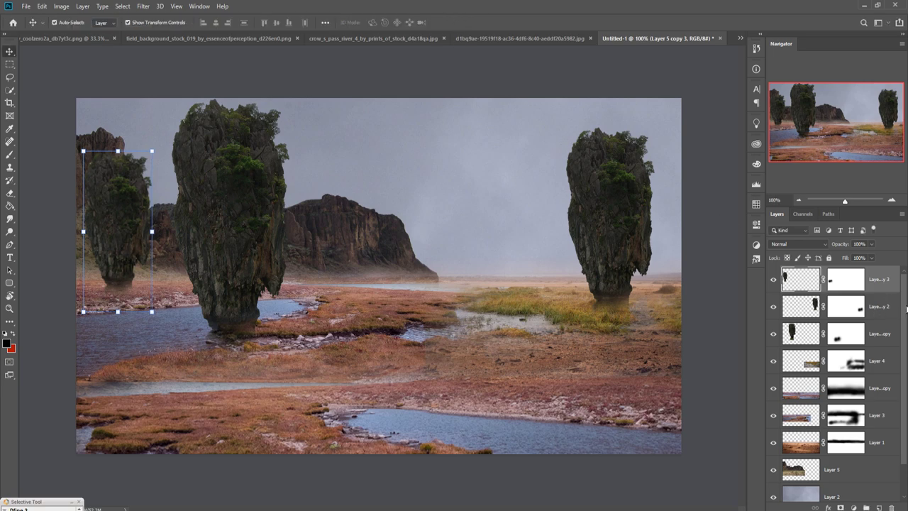
Duplicate the mountain layer as Layer 5 copy 4 and move it to the right side
scroll(858, 404, down, 2)
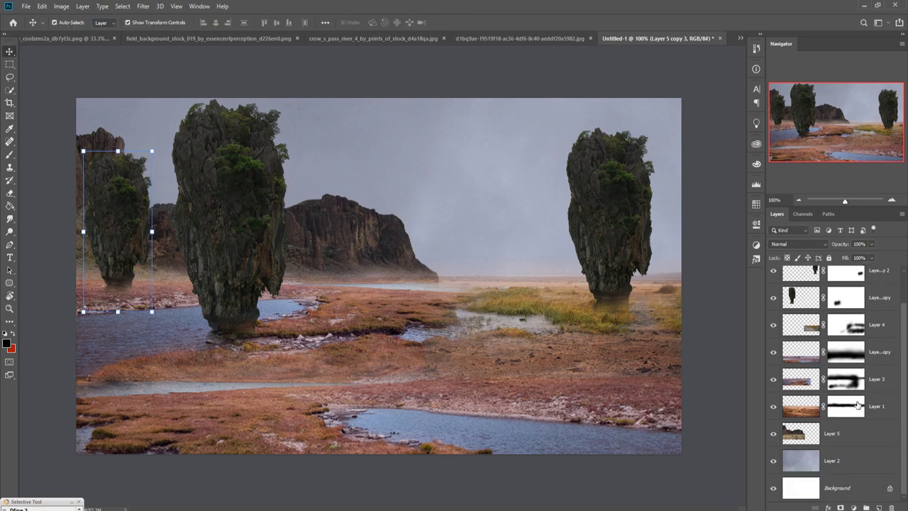
right_click(854, 432)
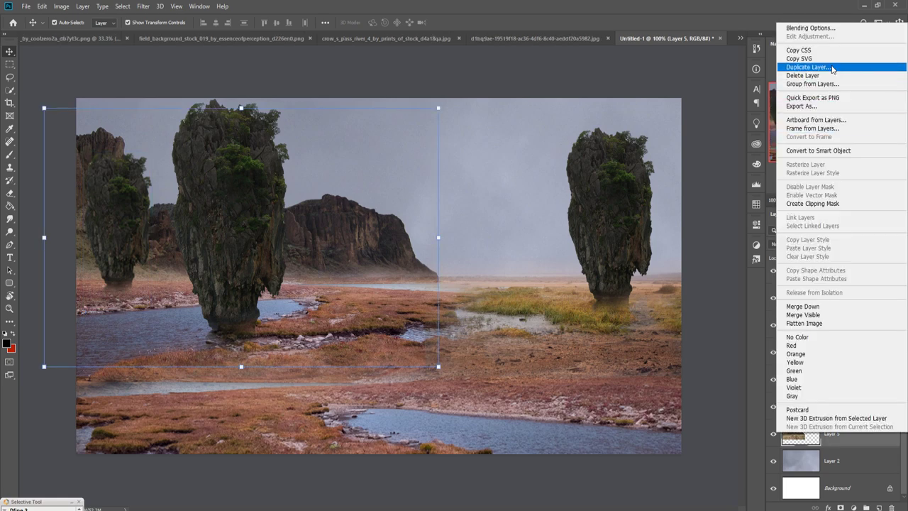
click(809, 69)
click(532, 145)
mouse_move(337, 224)
mouse_down()
mouse_move(725, 248)
mouse_move(659, 261)
mouse_move(650, 245)
mouse_move(474, 255)
mouse_move(507, 264)
mouse_move(489, 269)
mouse_up()
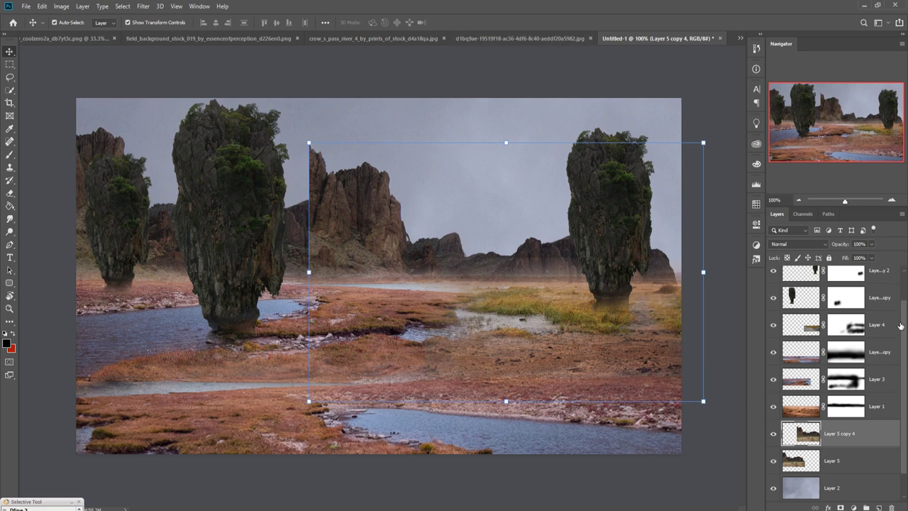
Add a mask to the mountain copy and paint black at 100% opacity over the central spire
click(841, 508)
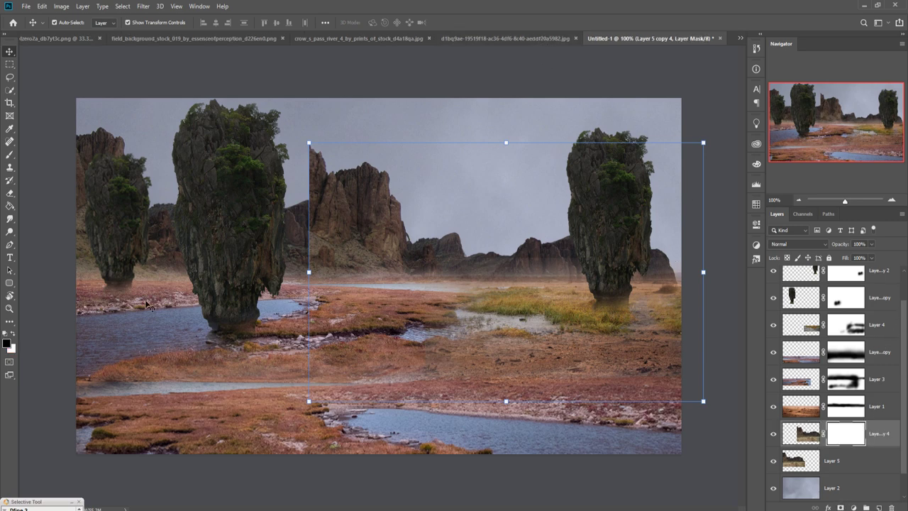
click(10, 155)
mouse_move(312, 157)
mouse_down()
mouse_move(331, 208)
mouse_move(304, 105)
mouse_up()
click(216, 22)
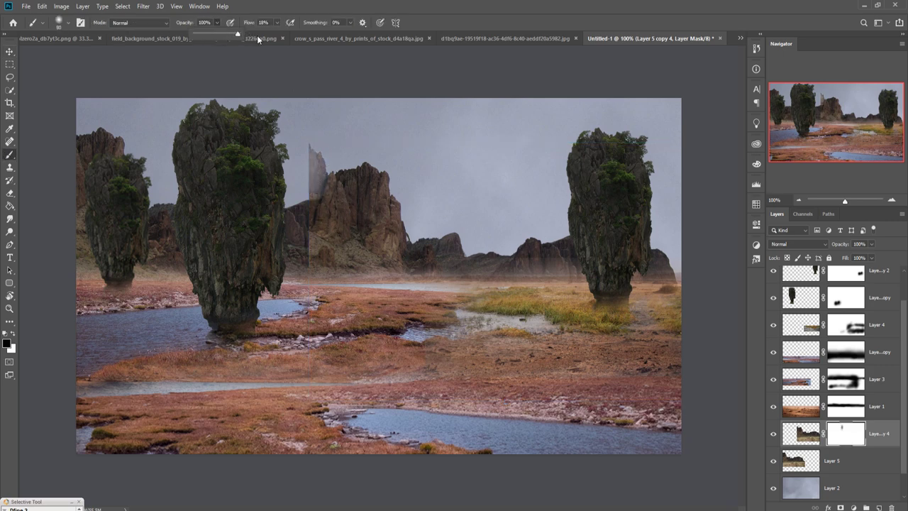
mouse_move(315, 152)
mouse_down()
mouse_move(331, 173)
mouse_move(333, 266)
mouse_up()
drag(334, 198, 357, 154)
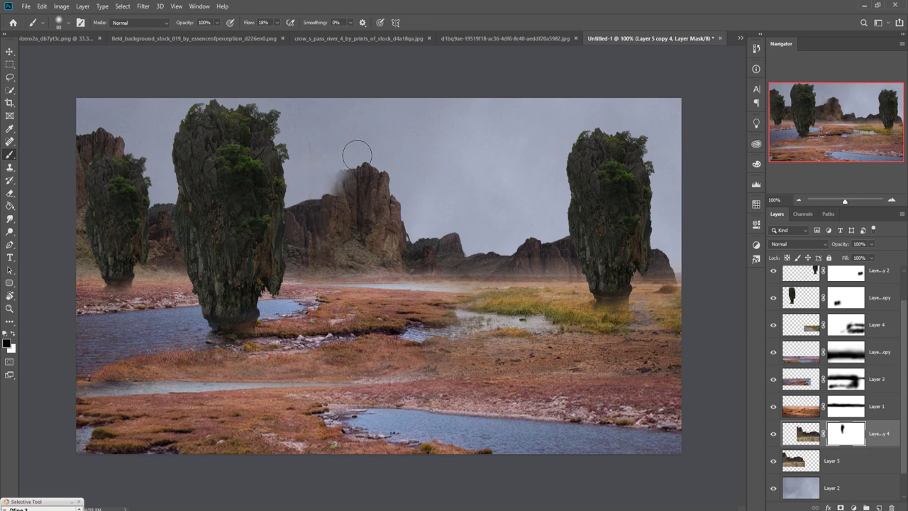
mouse_move(340, 190)
mouse_down()
mouse_move(385, 158)
mouse_move(401, 210)
mouse_move(410, 188)
mouse_move(414, 209)
mouse_move(374, 184)
mouse_move(399, 203)
mouse_move(415, 192)
mouse_move(355, 174)
mouse_up()
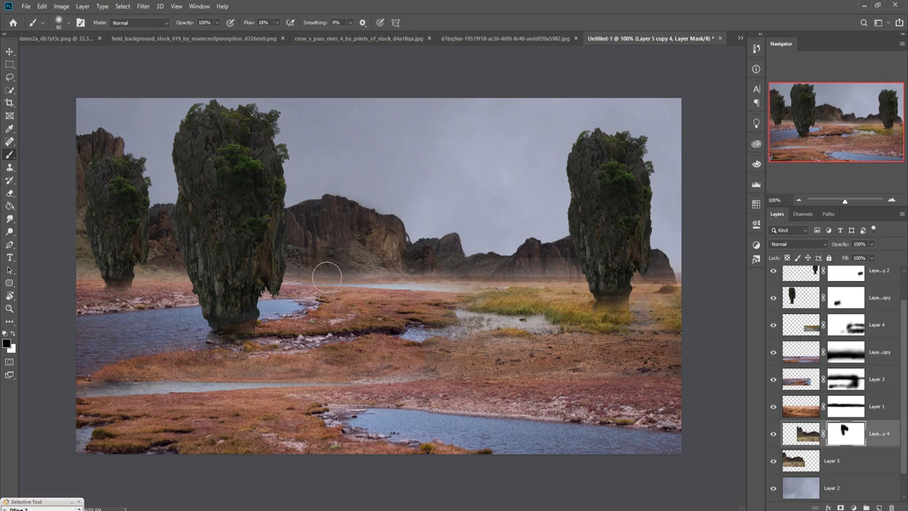
At 100% brush flow, paint away the leftover dark streak, then select Layer 1's mask
click(276, 24)
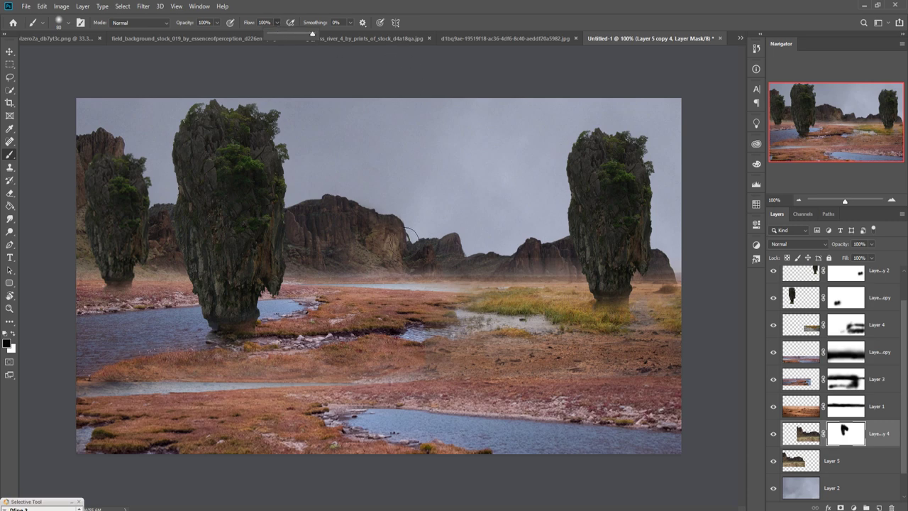
click(348, 282)
drag(397, 313, 363, 313)
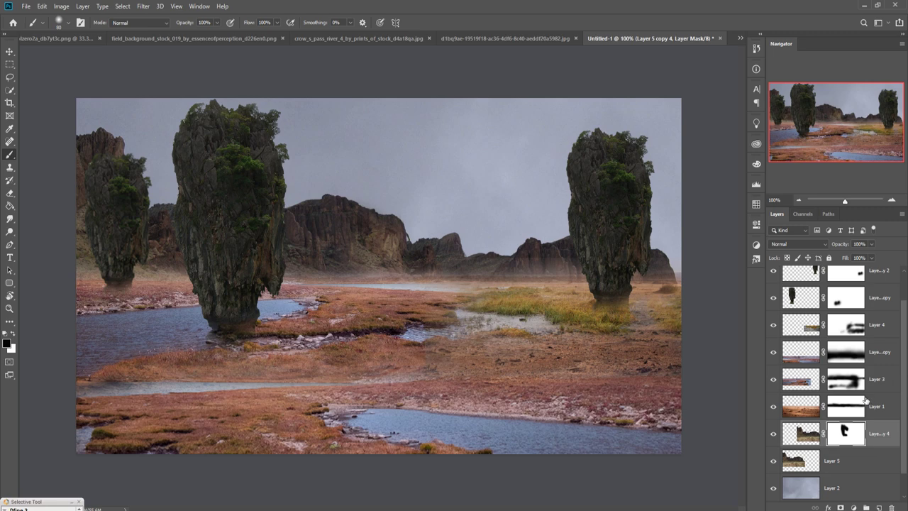
click(852, 411)
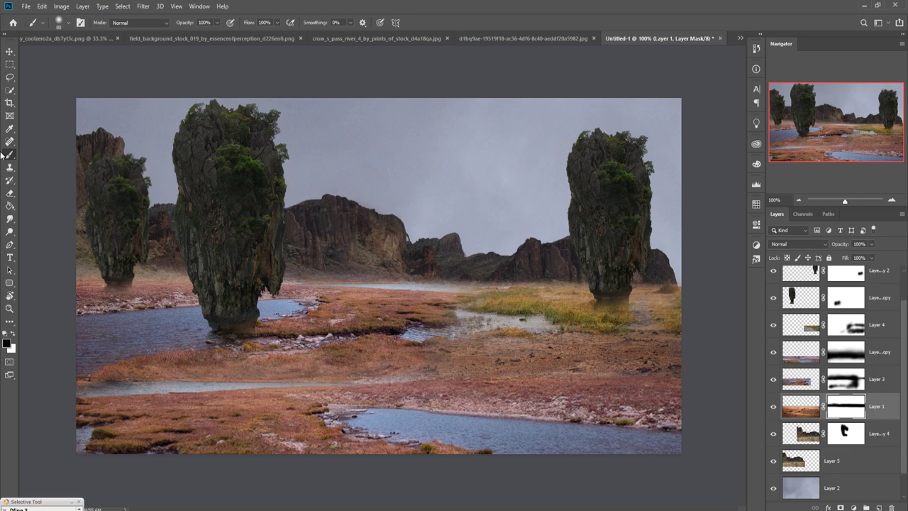
click(9, 52)
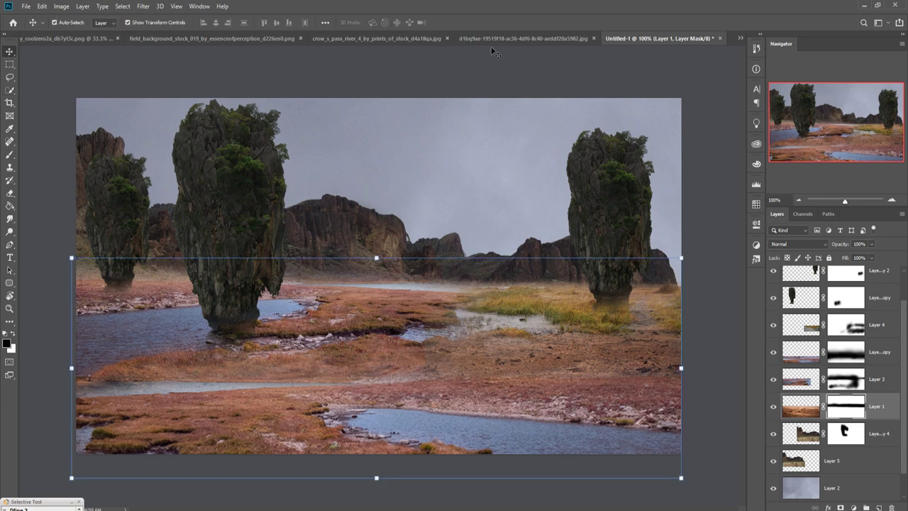
Drag the old boat image into the marsh composite as Layer 6
click(41, 39)
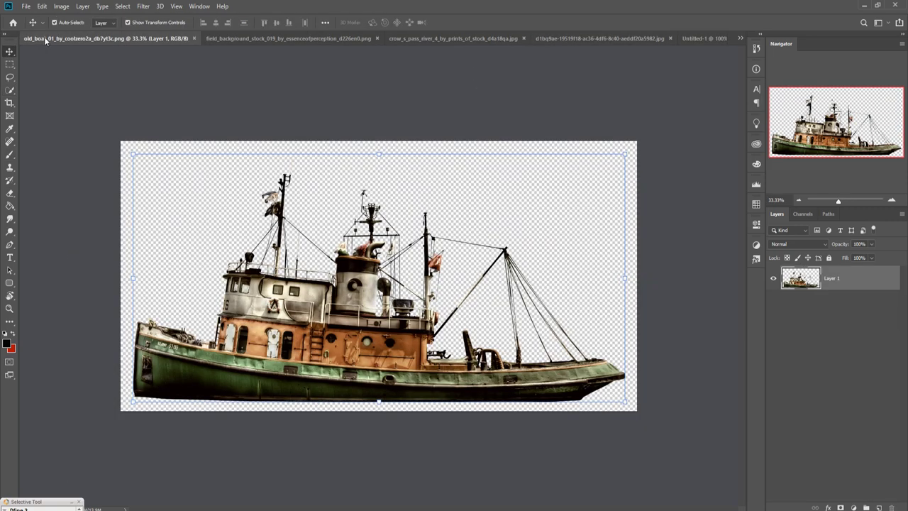
drag(44, 36, 505, 140)
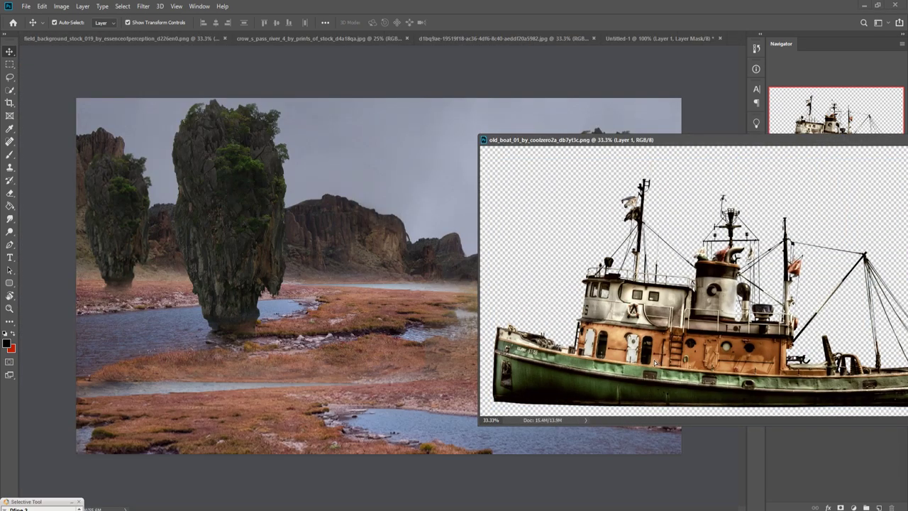
drag(655, 362, 418, 268)
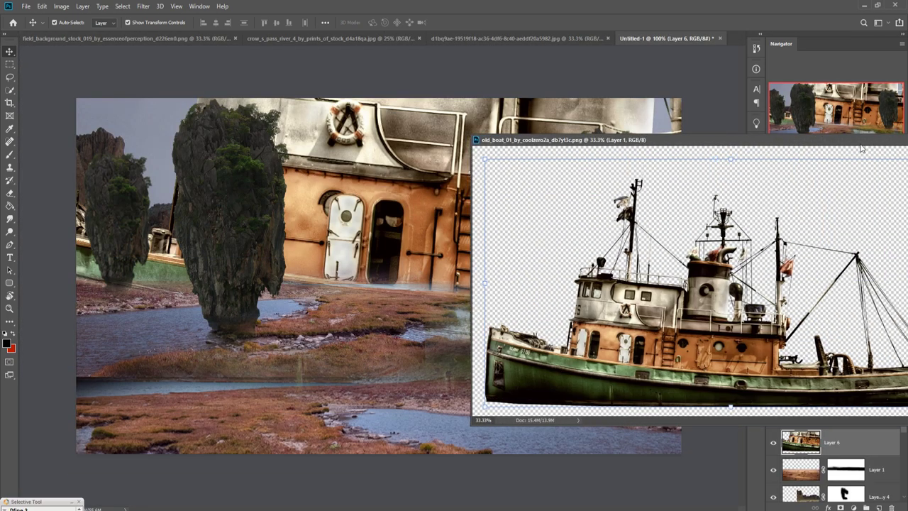
drag(878, 144, 583, 179)
click(669, 178)
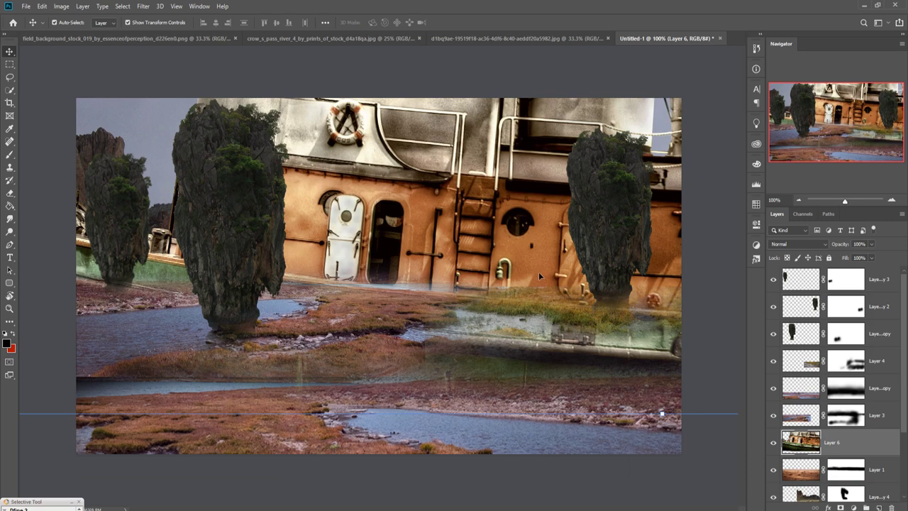
Shrink the boat between the pillars and move its layer above Layer 4
scroll(538, 272, down, 5)
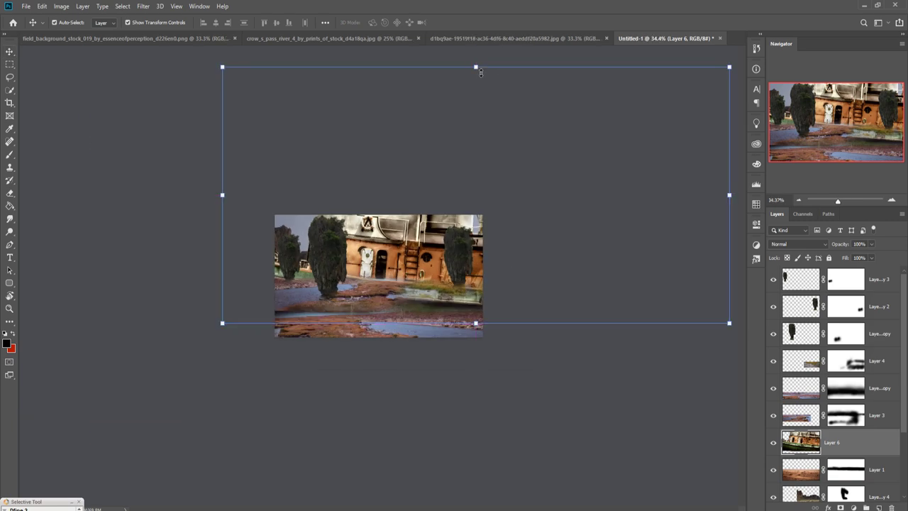
mouse_move(481, 72)
mouse_down()
mouse_move(471, 259)
mouse_move(402, 244)
mouse_move(401, 276)
mouse_up()
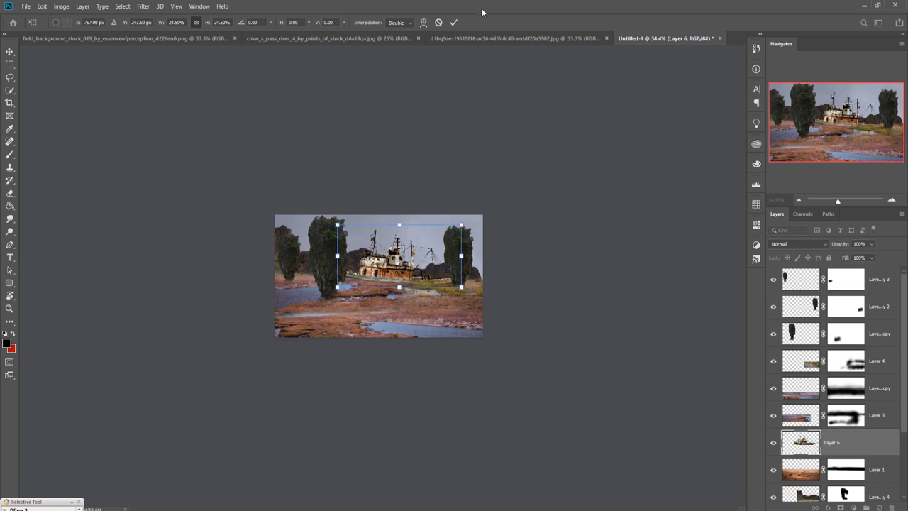
click(454, 22)
drag(868, 446, 876, 360)
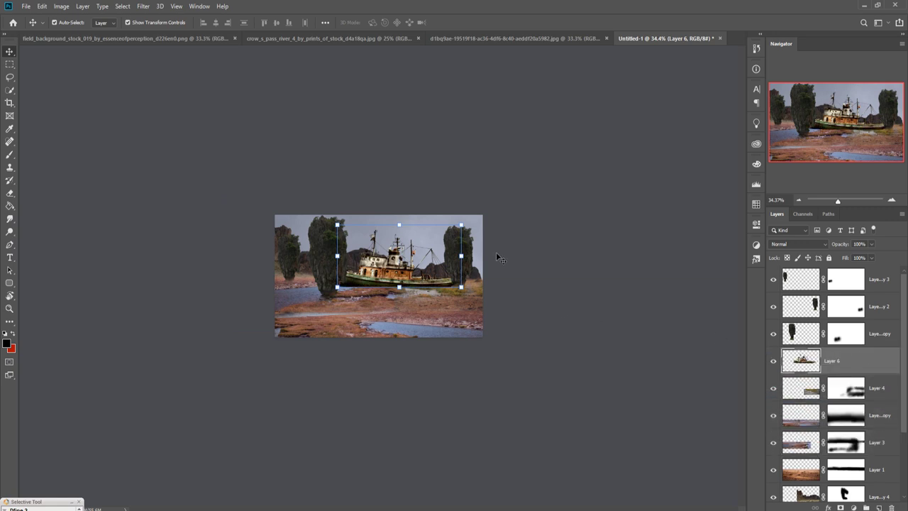
Resize the boat to about 80%, tilt it 3.6° and fit it between the pillars
mouse_move(461, 225)
mouse_down()
mouse_move(400, 254)
mouse_move(417, 286)
mouse_move(477, 236)
mouse_up()
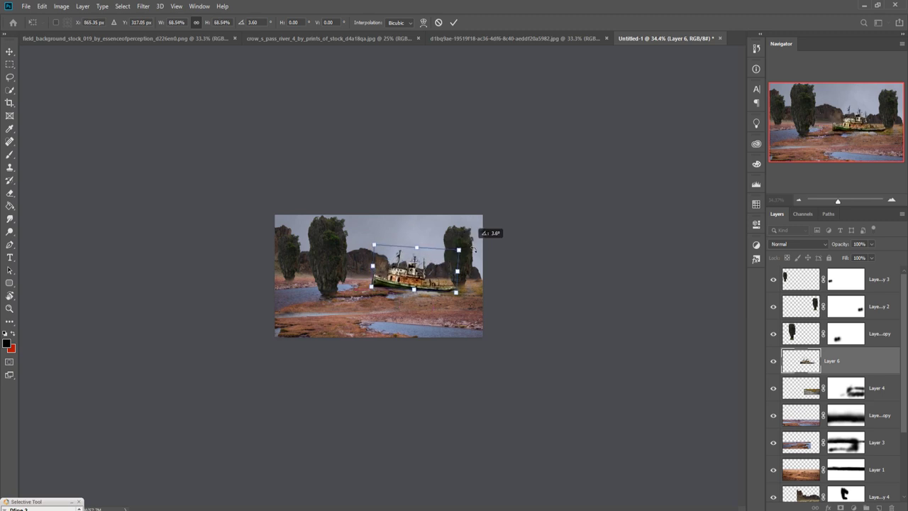
drag(431, 283, 408, 284)
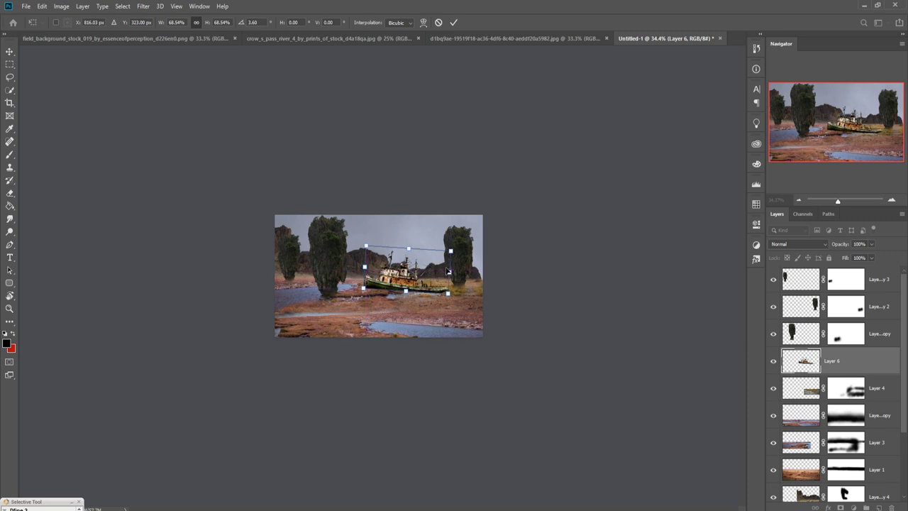
drag(456, 257, 461, 241)
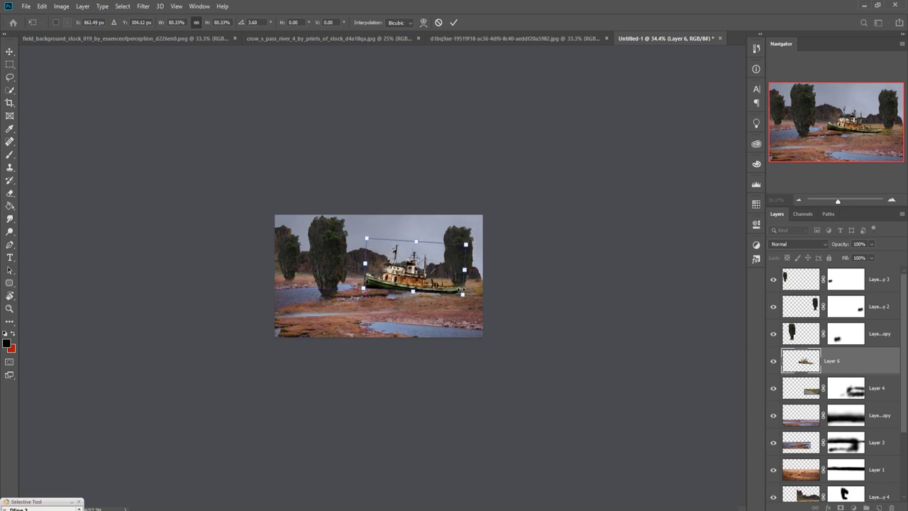
drag(440, 294, 446, 295)
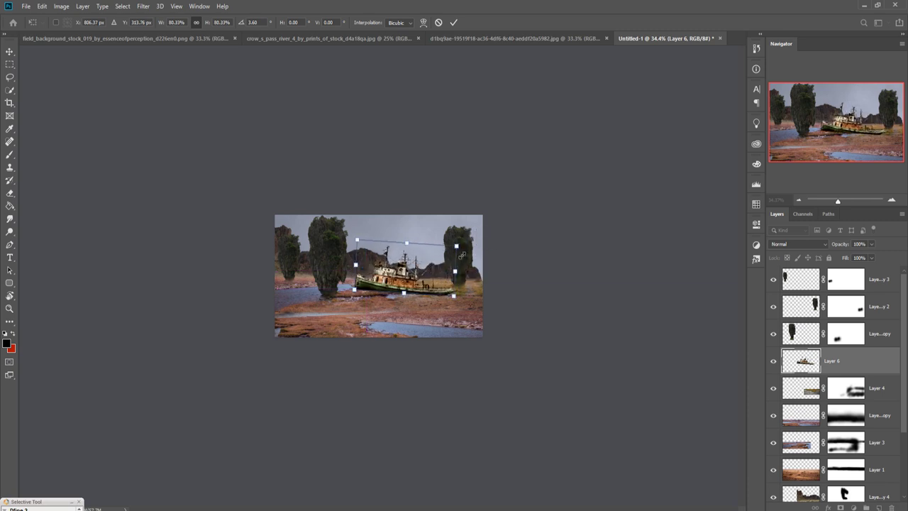
Apply the boat resize, add a layer mask and paint black over the lower-right hull with a 250 px brush
click(454, 23)
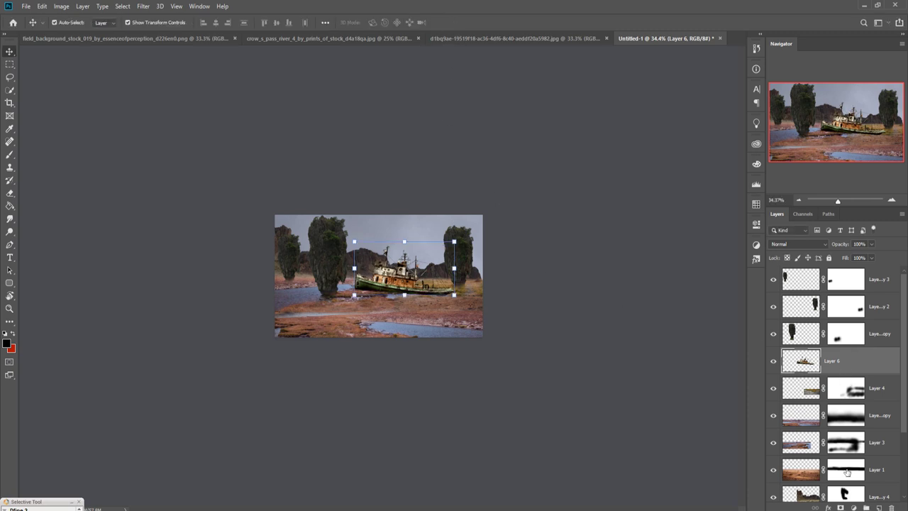
click(841, 507)
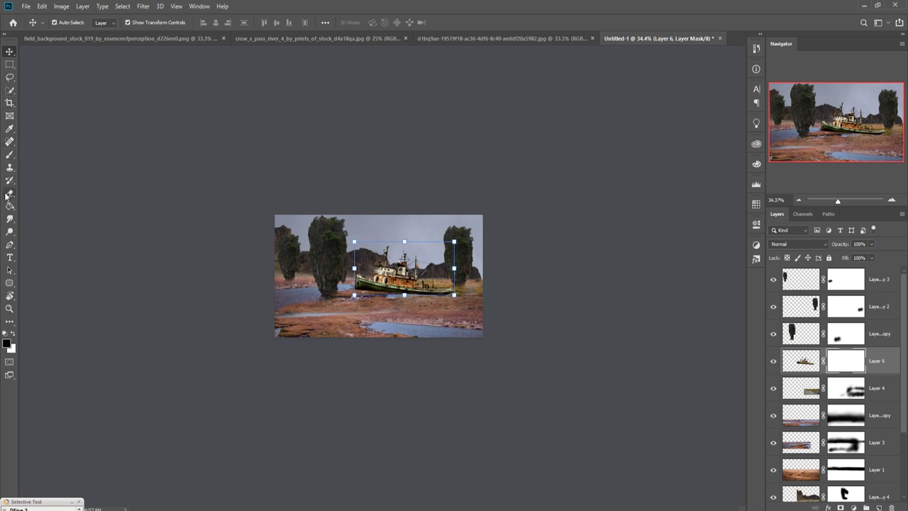
click(10, 154)
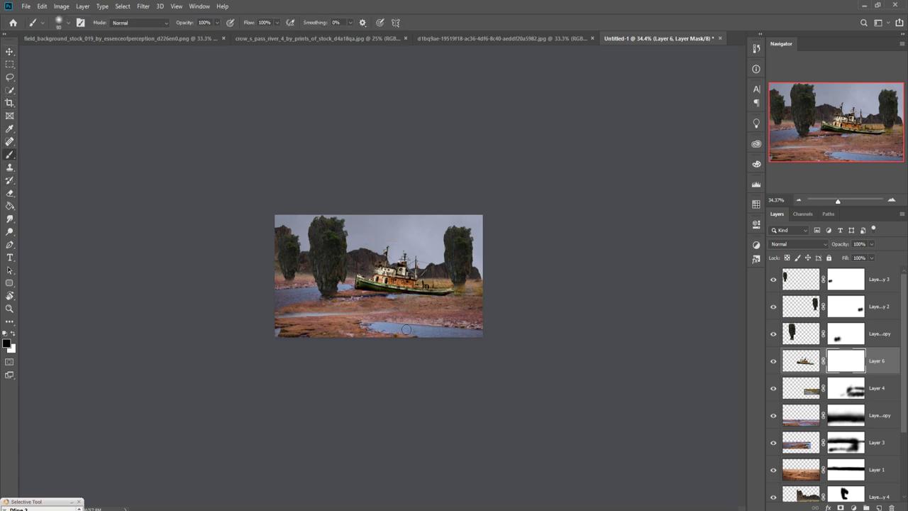
key(bracketright)
click(452, 324)
mouse_move(454, 327)
mouse_down()
mouse_move(486, 328)
mouse_move(467, 327)
mouse_up()
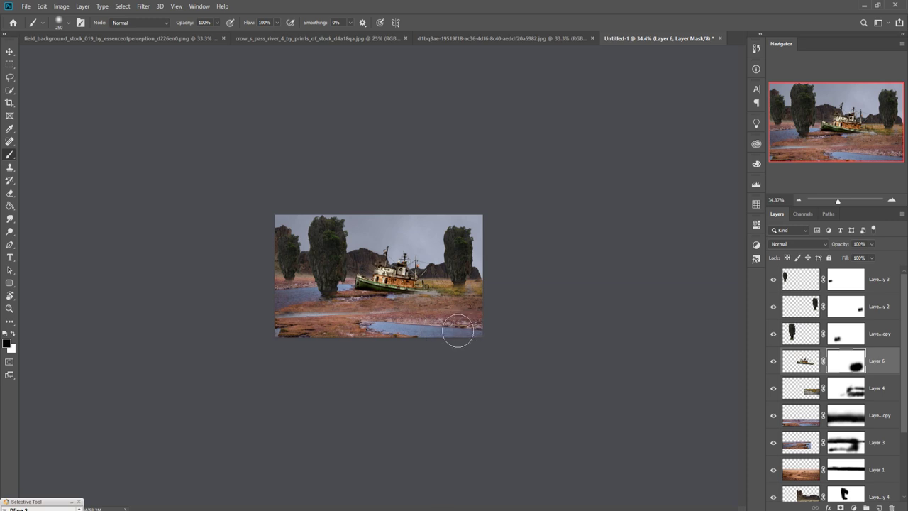
Zoom to 100% to inspect the boat's blended hull, then zoom back out
click(9, 53)
key(ctrl+plus)
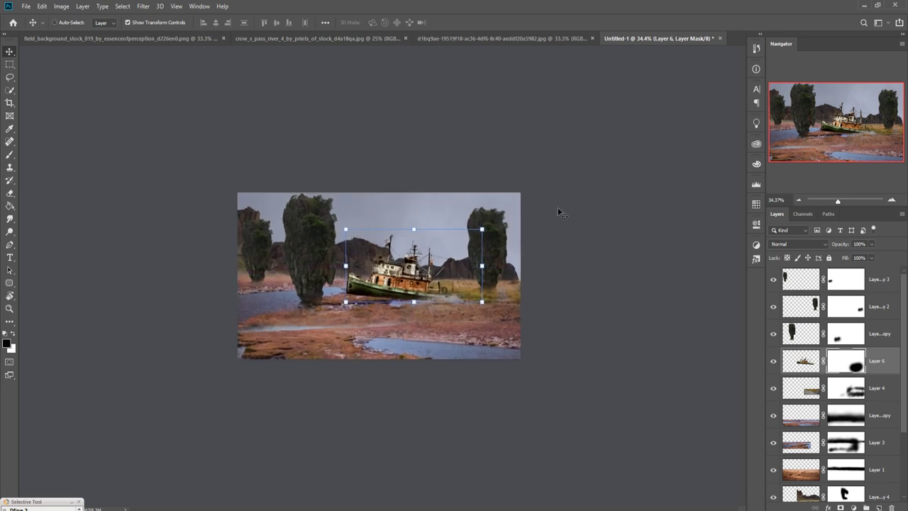
key(ctrl+plus)
key(ctrl+plus)
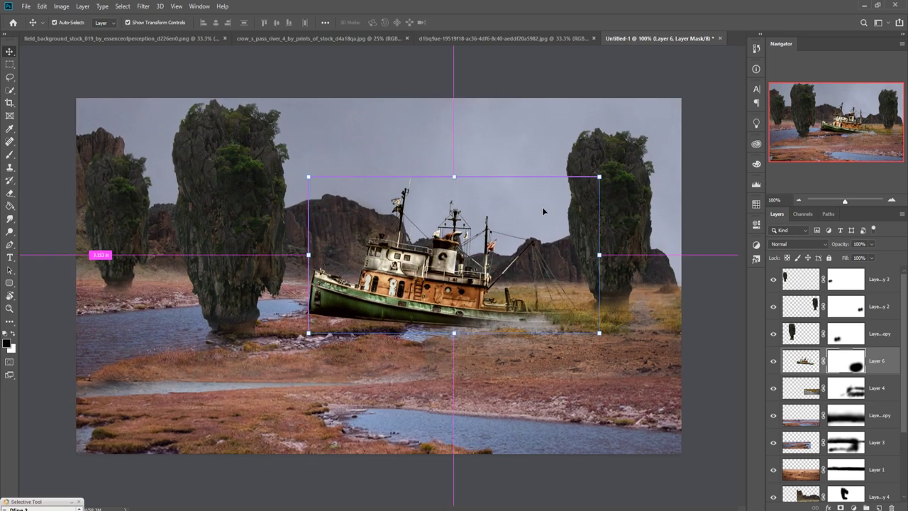
click(544, 211)
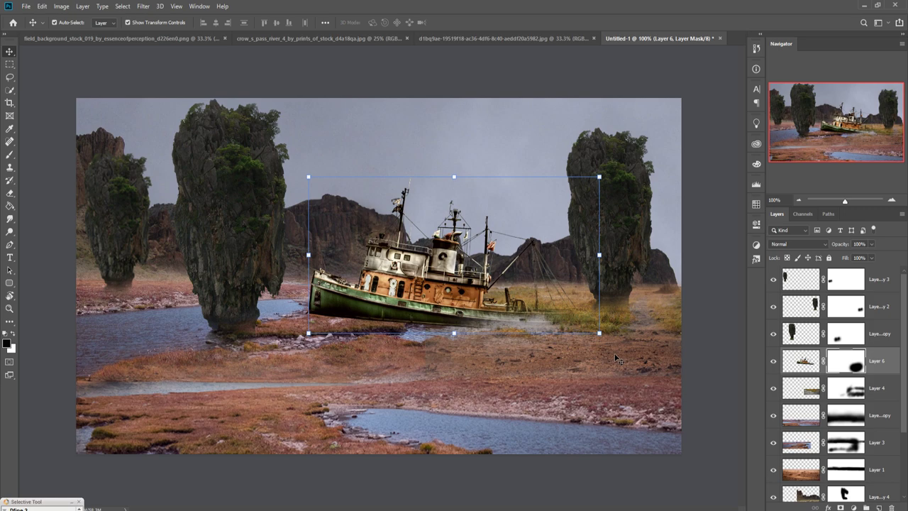
key(ctrl+minus)
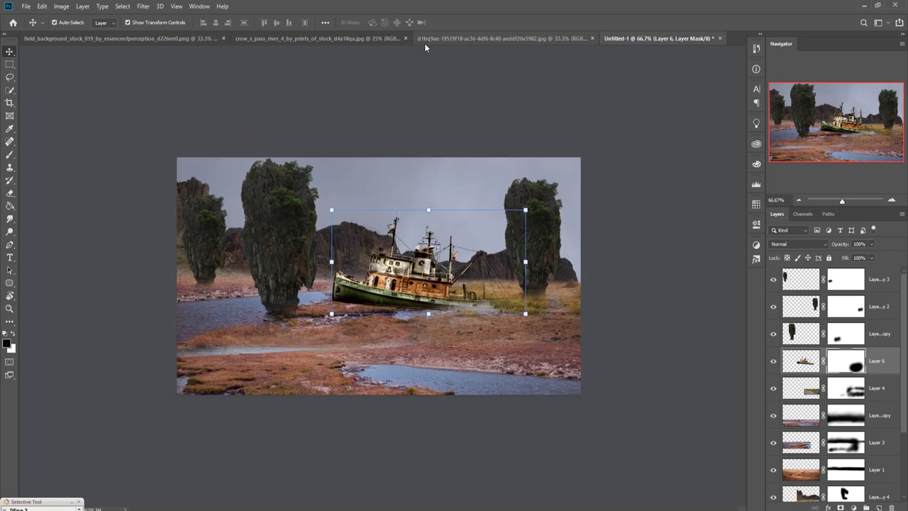
Switch to the top-hat man photo (d1bq9ae)
click(338, 39)
click(135, 36)
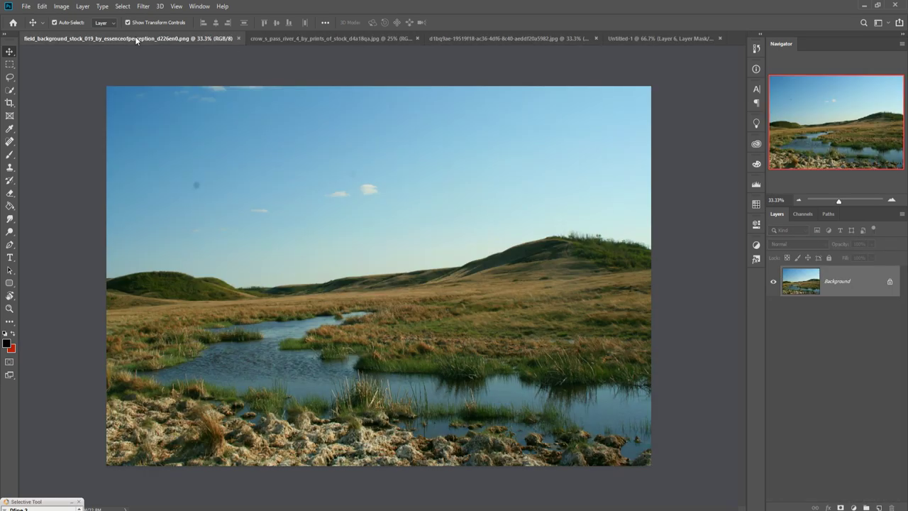
click(519, 37)
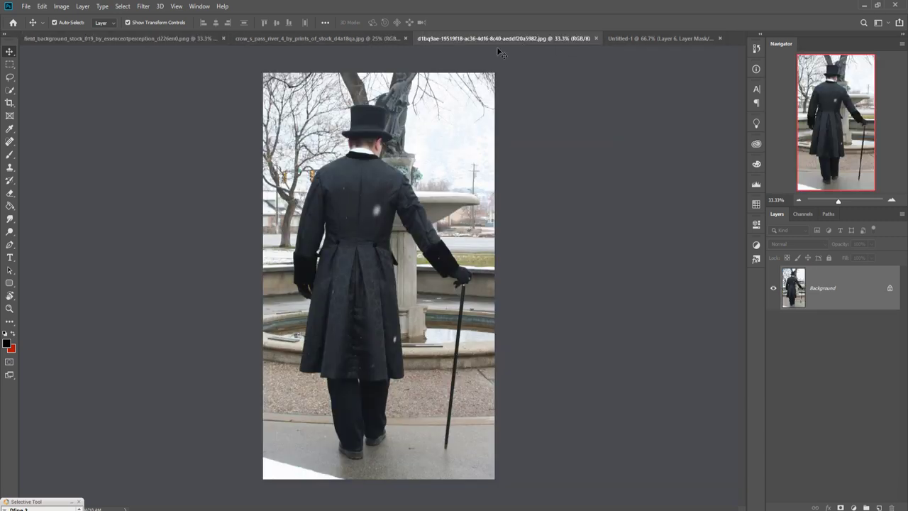
Trace a closed Pen path around the man, his hand and cane
click(9, 246)
scroll(468, 360, up, 2)
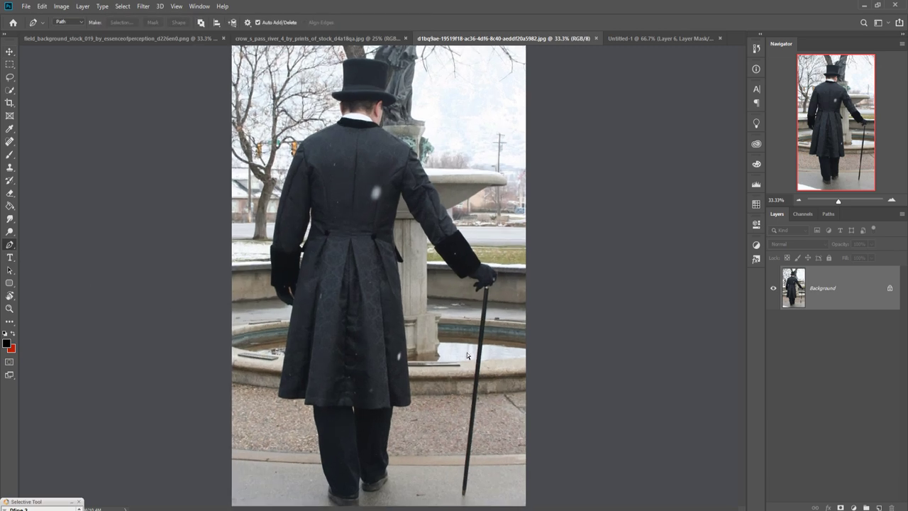
scroll(468, 360, up, 2)
scroll(468, 361, up, 2)
drag(483, 369, 206, 223)
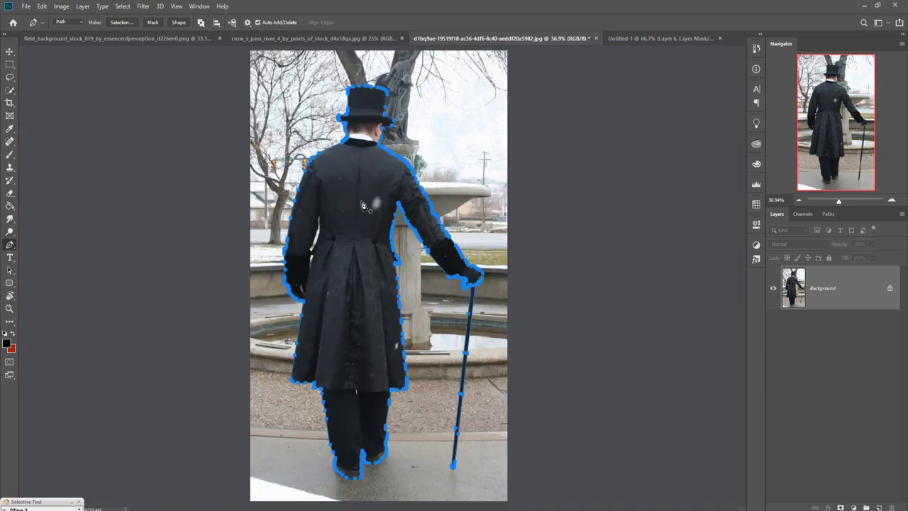
right_click(363, 206)
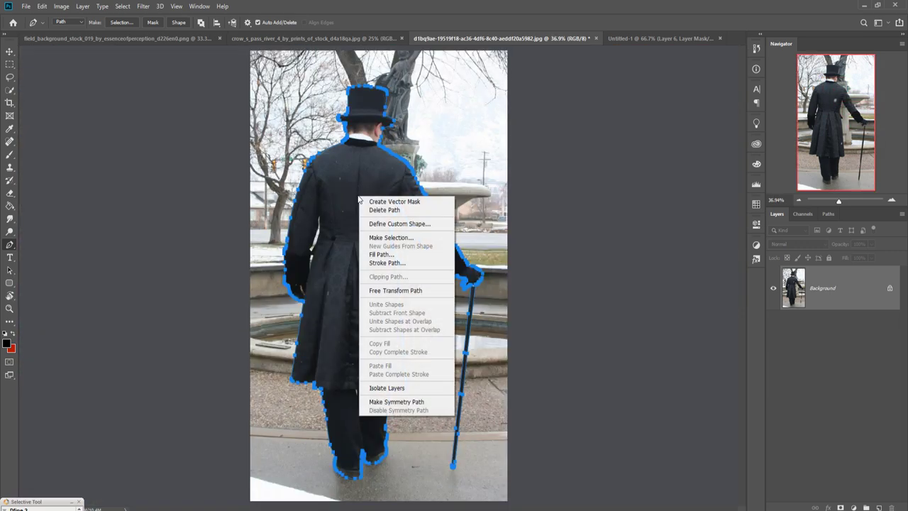
Turn the path into a selection and drag the man into the composite as Layer 7
click(387, 239)
click(498, 153)
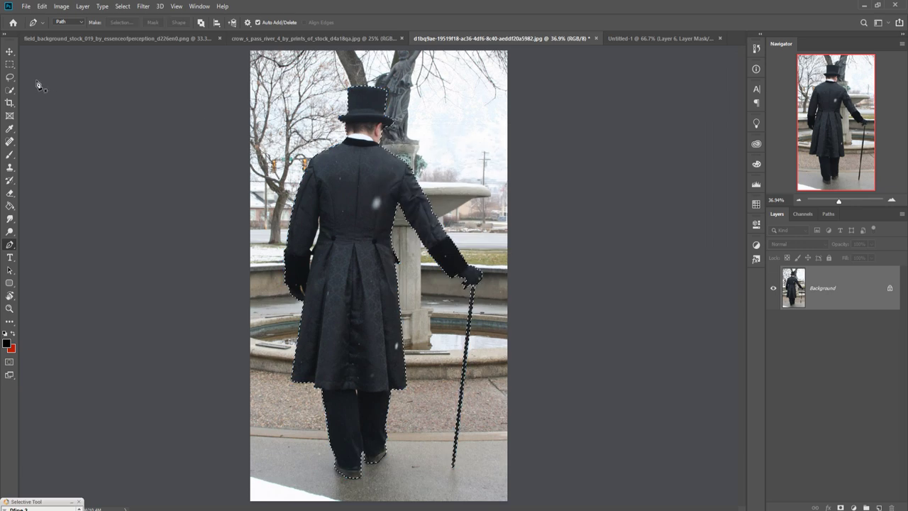
click(10, 51)
drag(451, 39, 452, 61)
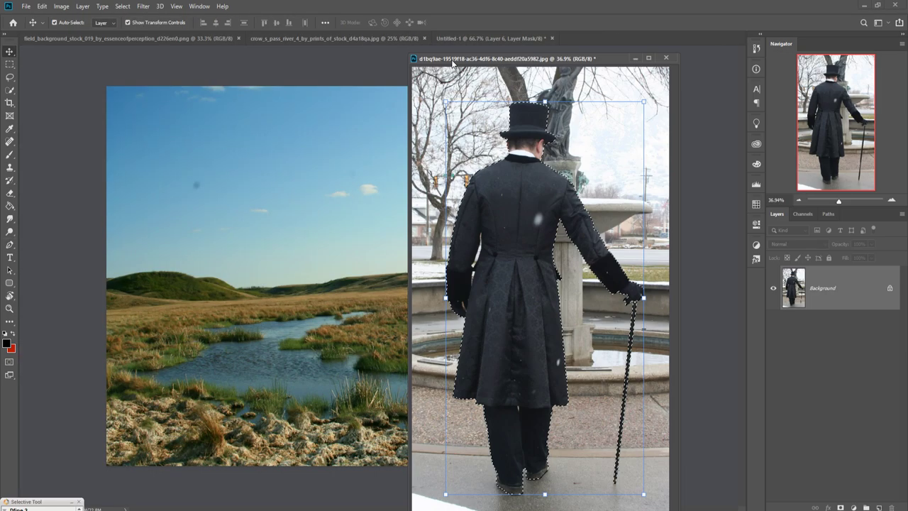
click(467, 37)
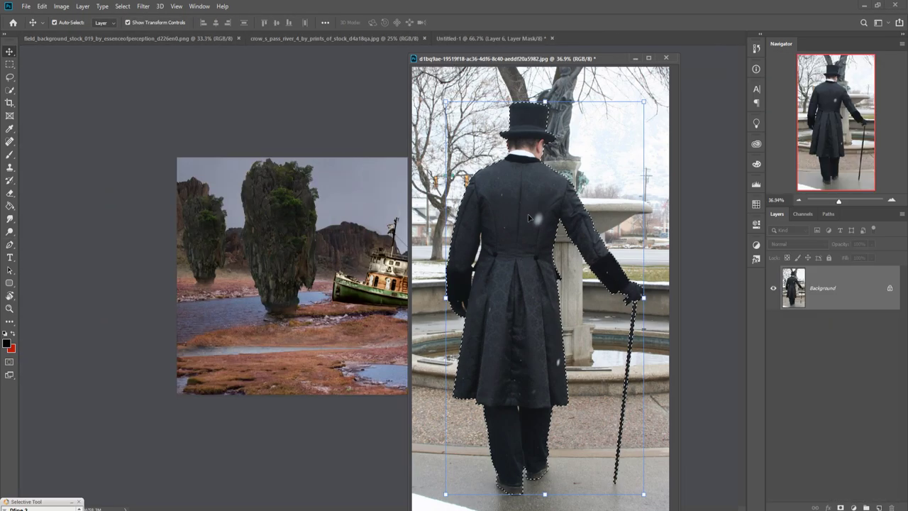
drag(517, 250, 420, 266)
drag(365, 232, 385, 225)
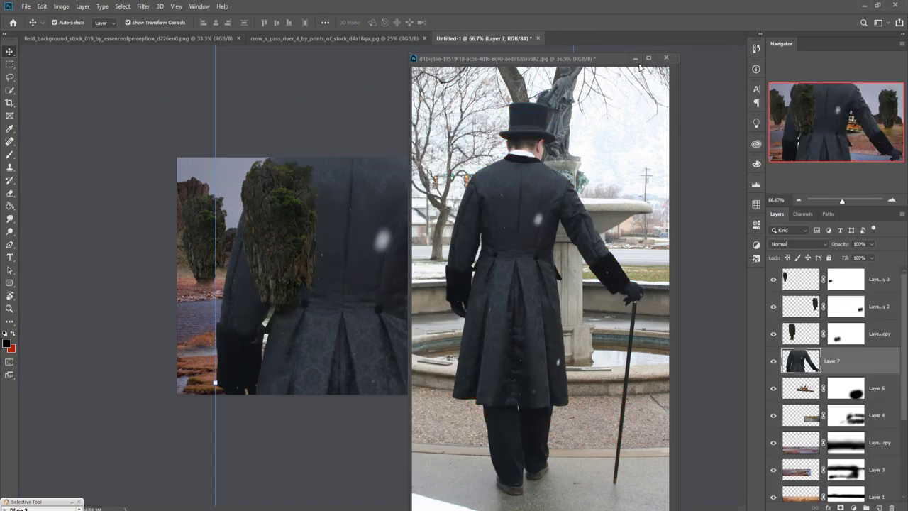
click(665, 57)
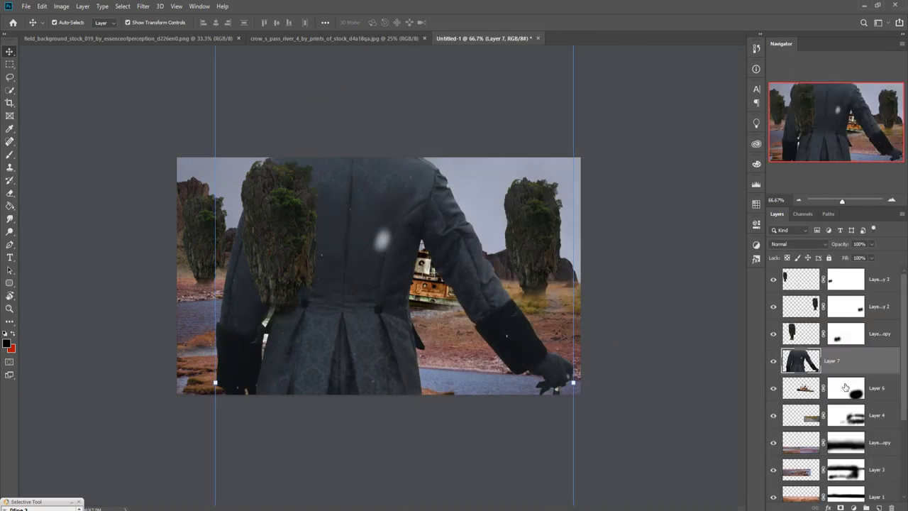
Move Layer 7 to the top, scale the man to about 6.85% and stand him left of the boat
drag(859, 366, 847, 277)
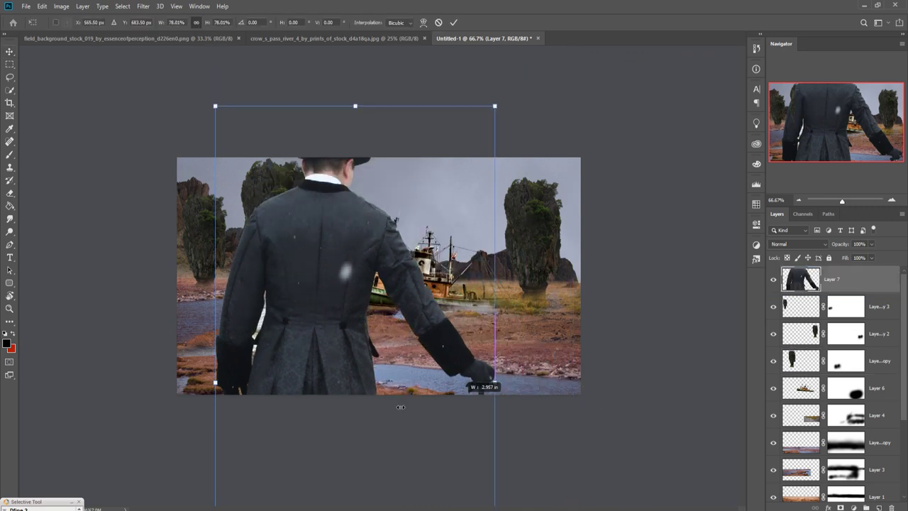
drag(578, 384, 251, 419)
drag(232, 371, 330, 343)
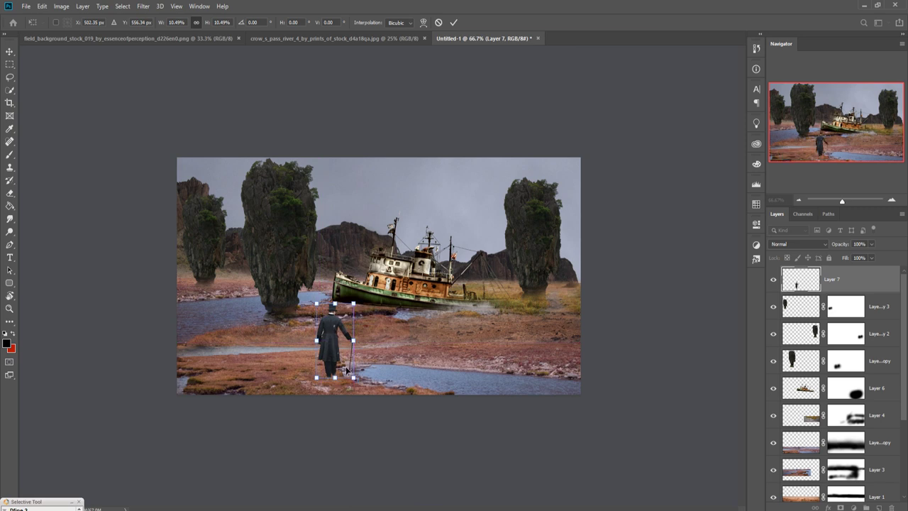
drag(332, 350, 318, 349)
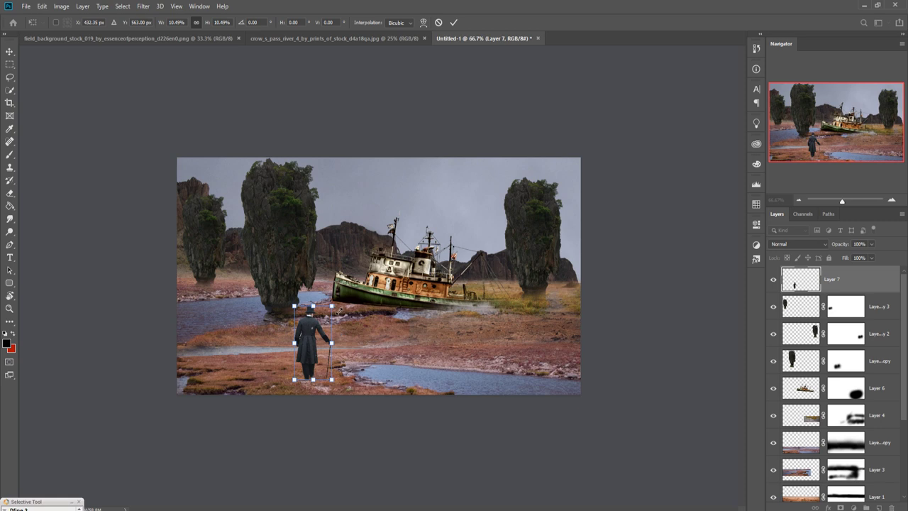
mouse_move(332, 308)
mouse_down()
mouse_move(331, 318)
mouse_move(410, 323)
mouse_move(437, 320)
mouse_move(460, 300)
mouse_move(454, 311)
mouse_up()
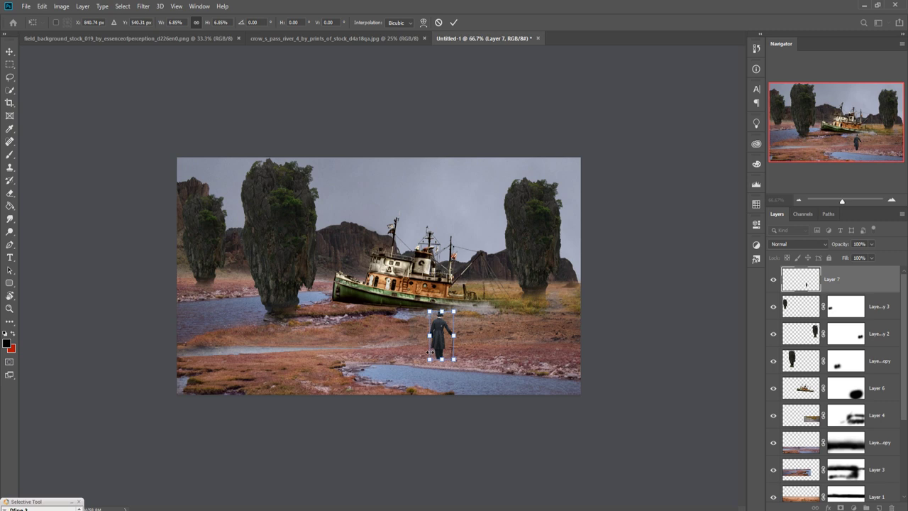
mouse_move(442, 339)
mouse_down()
mouse_move(306, 343)
mouse_move(314, 343)
mouse_up()
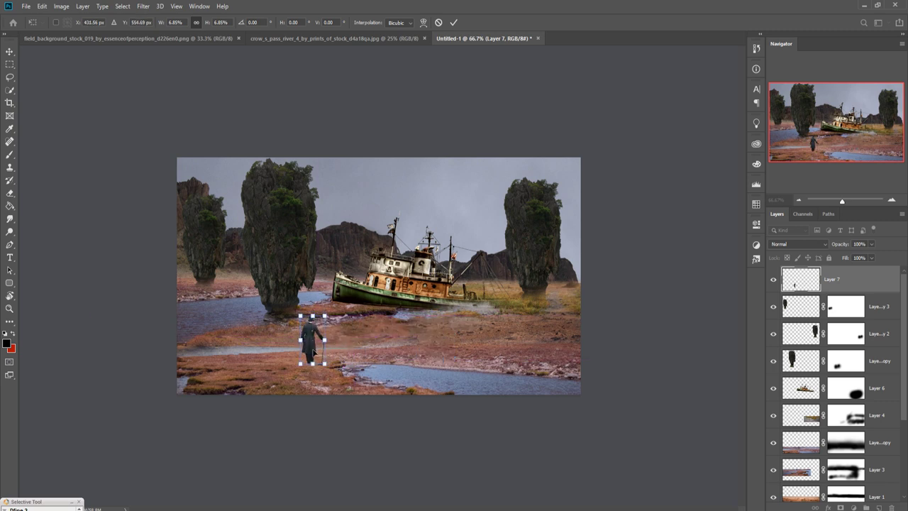
click(453, 22)
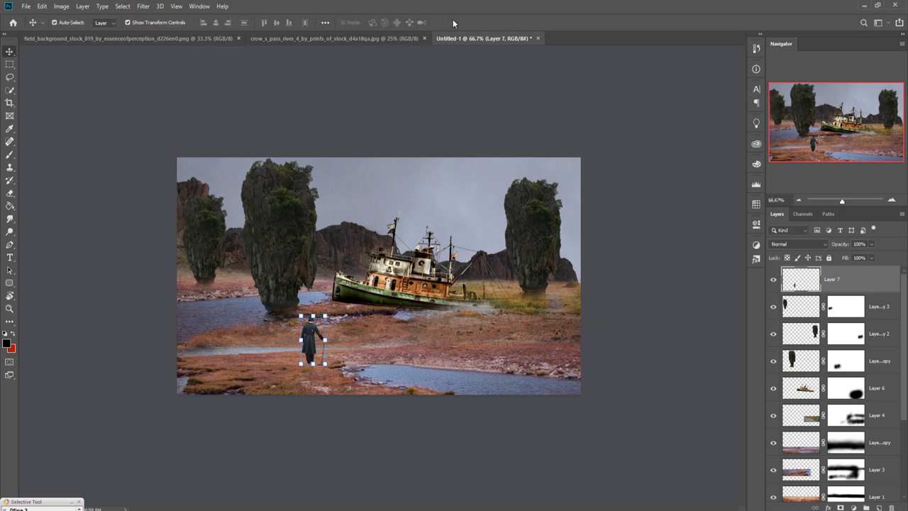
Add a new layer above the boat and paint a dark shadow under the left rock pillar
click(879, 361)
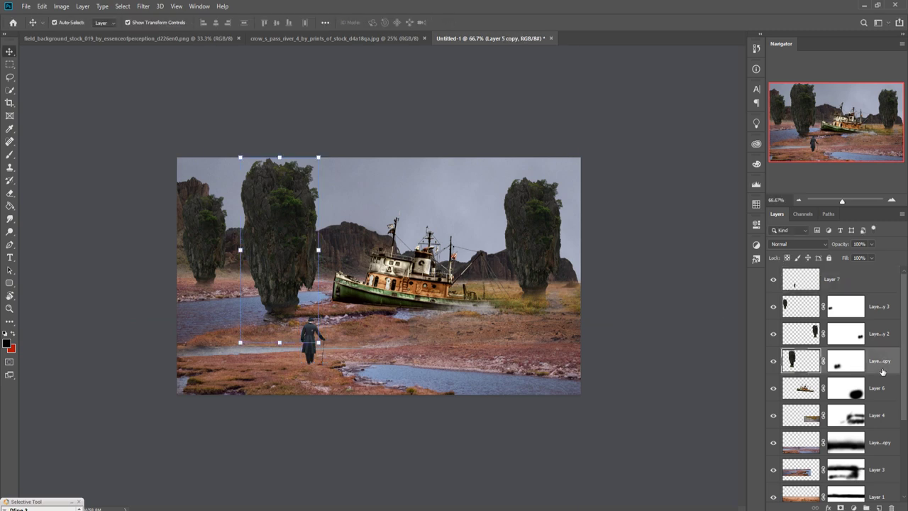
click(883, 391)
click(879, 508)
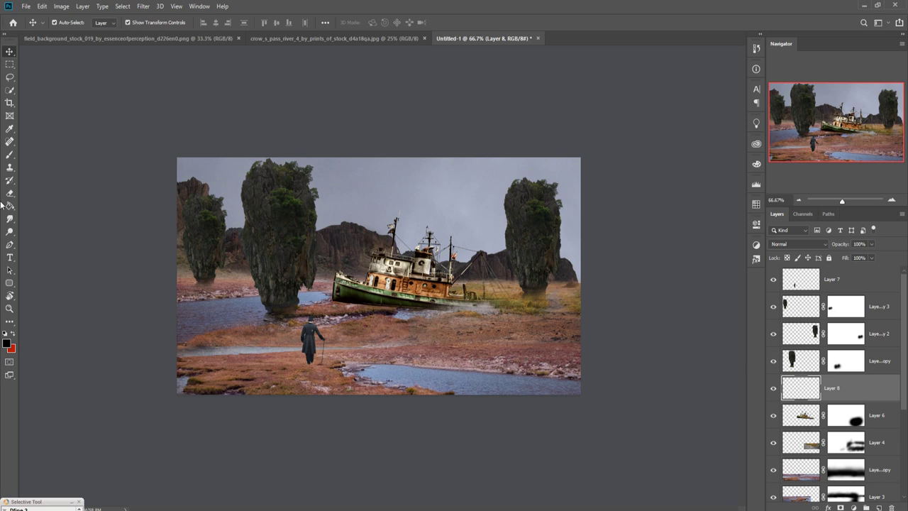
click(10, 155)
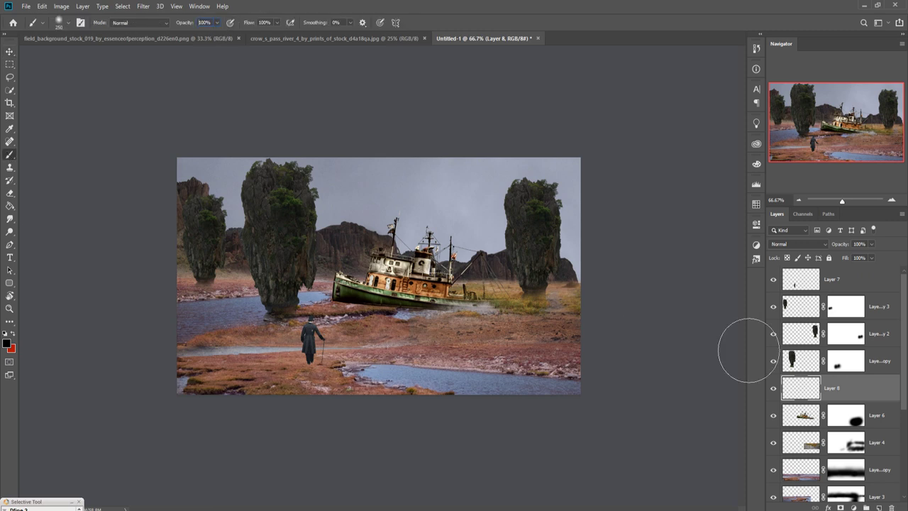
drag(269, 312, 312, 315)
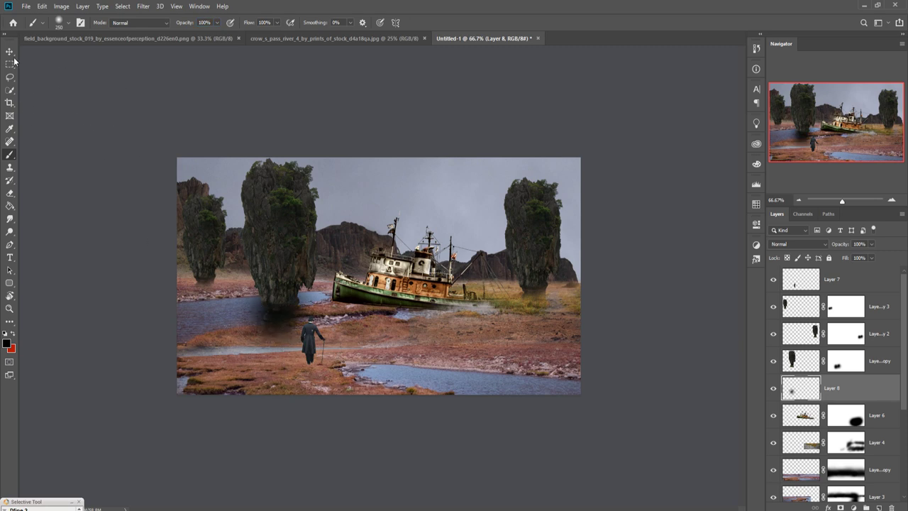
Squash, narrow and stretch the shadow in perspective so it fans toward the foreground
key(v)
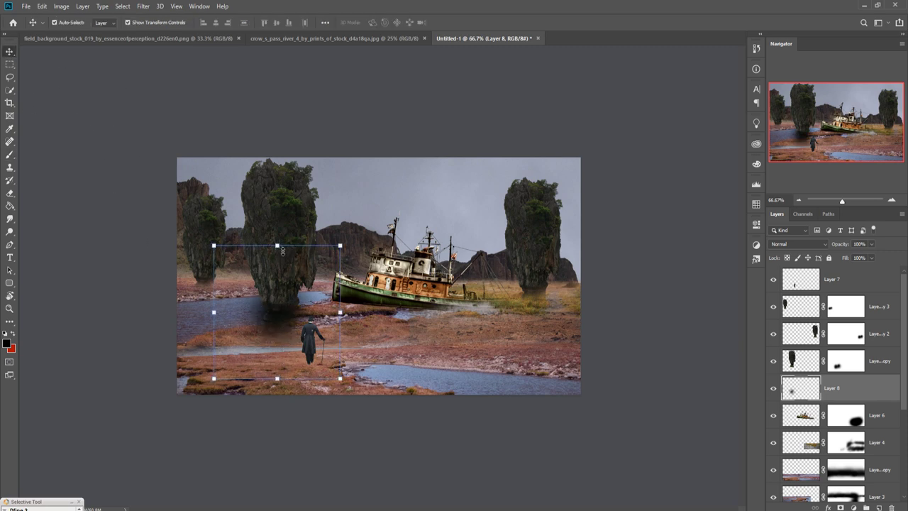
drag(282, 250, 282, 279)
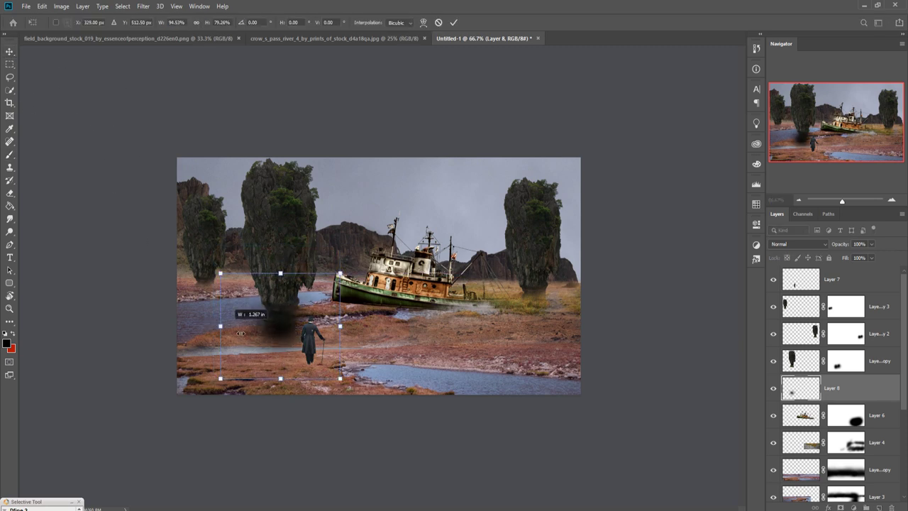
drag(213, 326, 256, 326)
drag(344, 327, 277, 332)
mouse_move(280, 378)
mouse_down()
mouse_move(270, 441)
mouse_move(122, 436)
mouse_up()
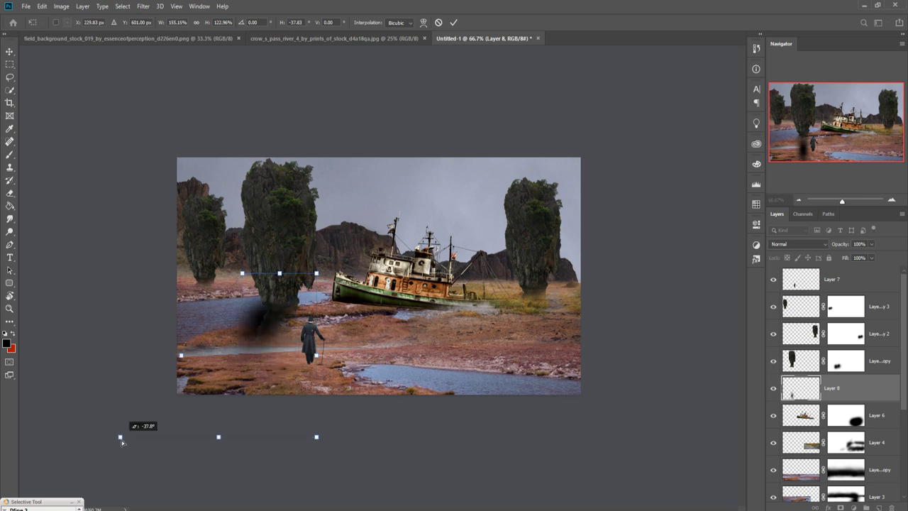
mouse_move(316, 438)
mouse_down()
mouse_move(452, 437)
mouse_move(433, 437)
mouse_up()
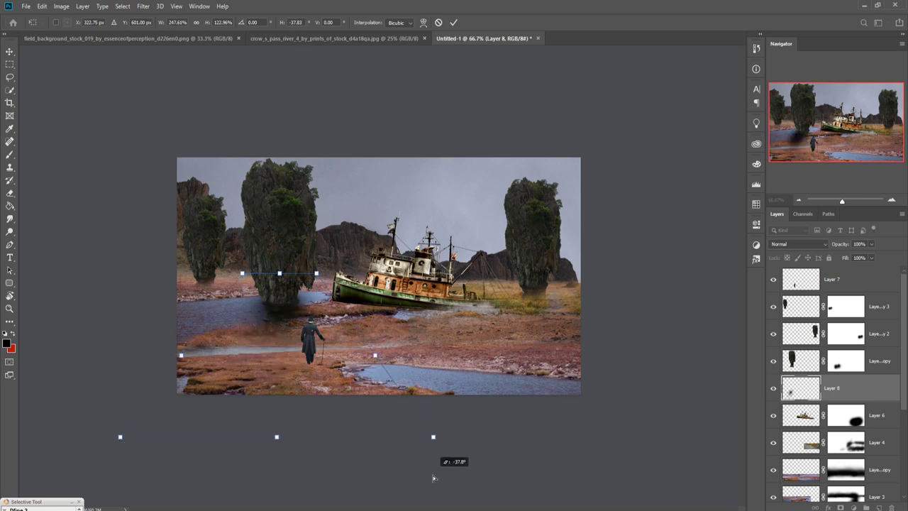
drag(294, 325, 284, 338)
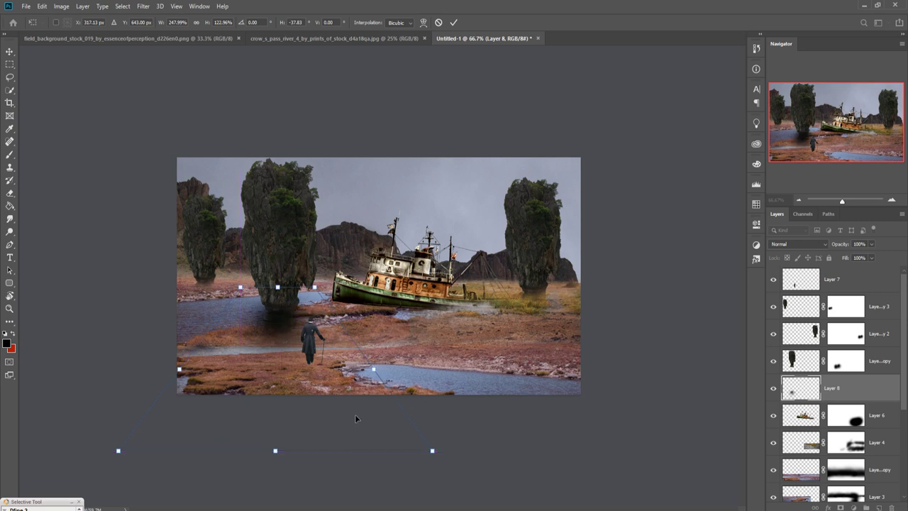
drag(279, 459, 279, 505)
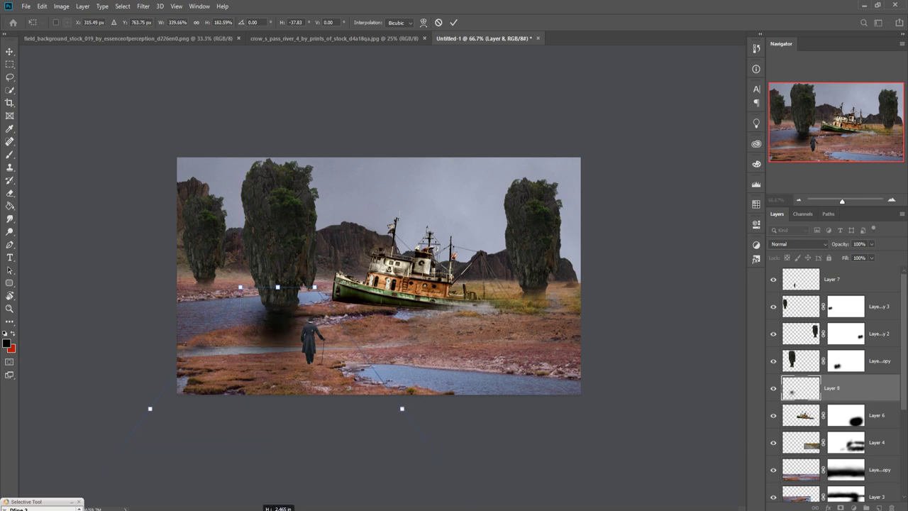
scroll(432, 385, down, 1)
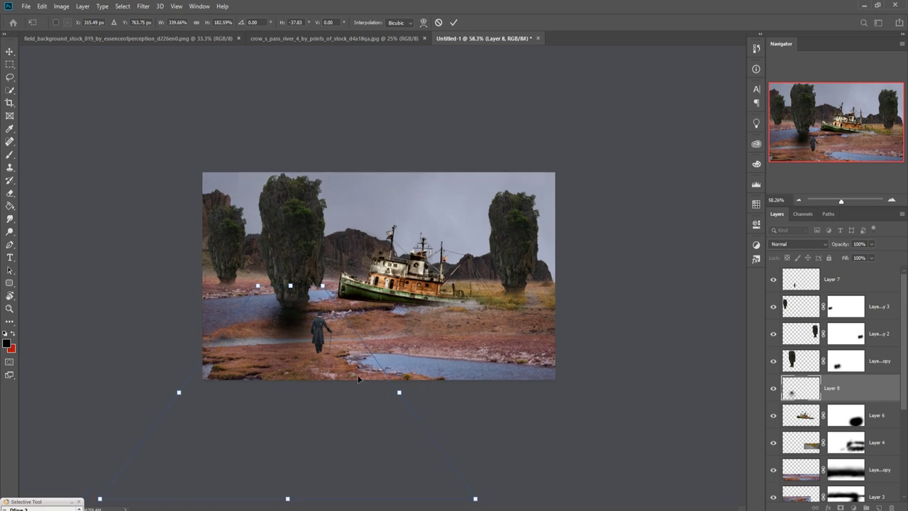
scroll(358, 379, down, 1)
scroll(354, 390, down, 1)
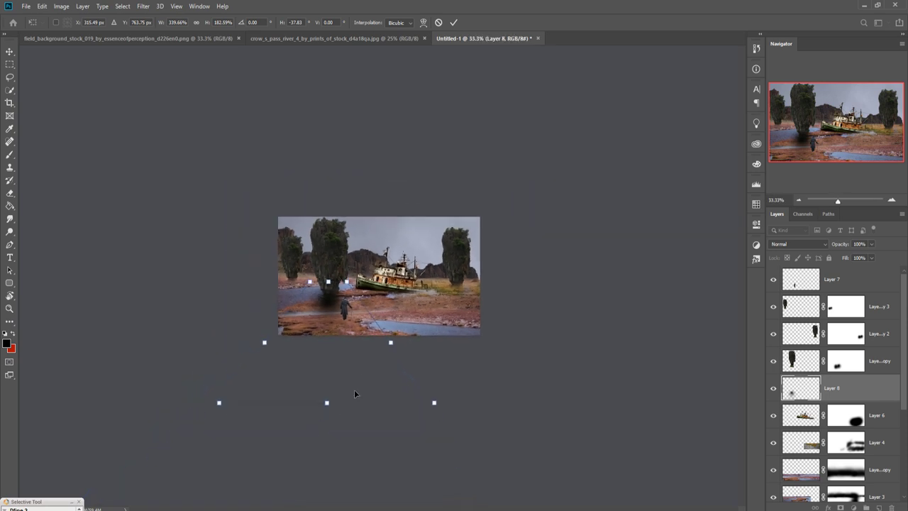
drag(331, 408, 326, 454)
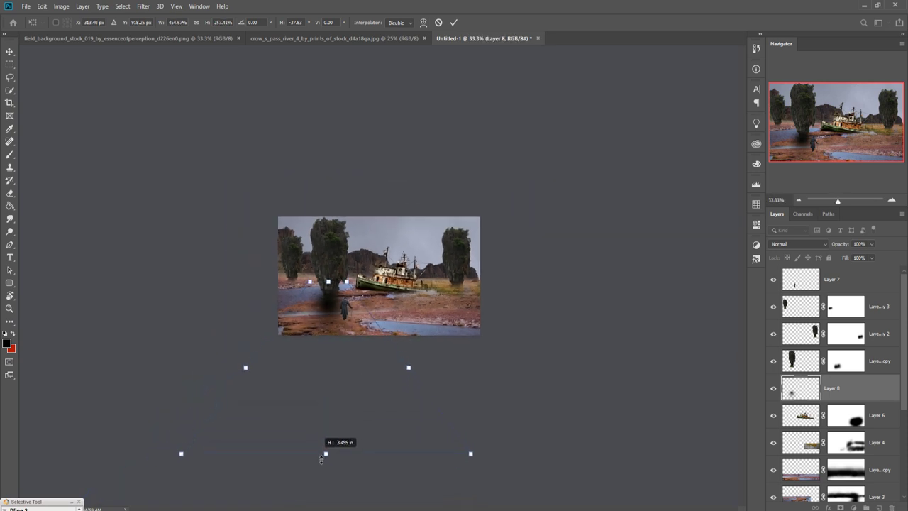
Apply the shadow transform and set Layer 8 opacity to 65%
click(454, 22)
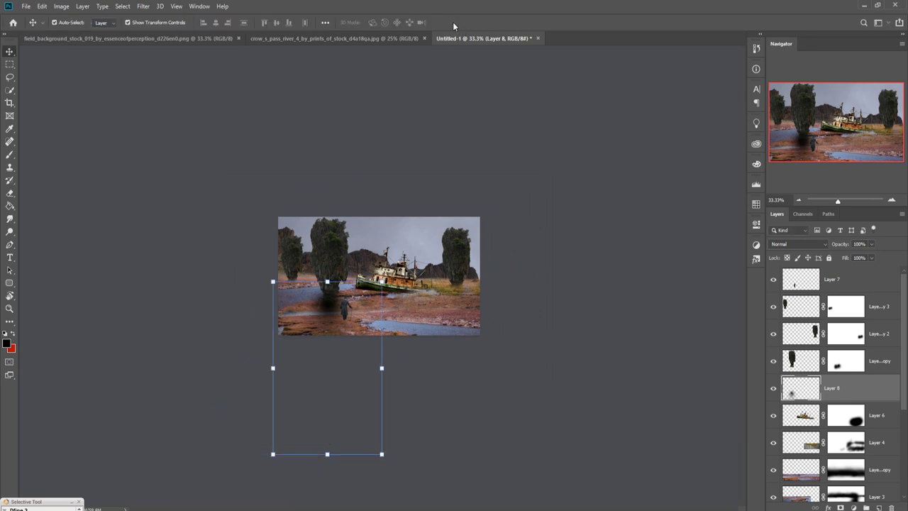
click(874, 256)
drag(863, 258, 858, 258)
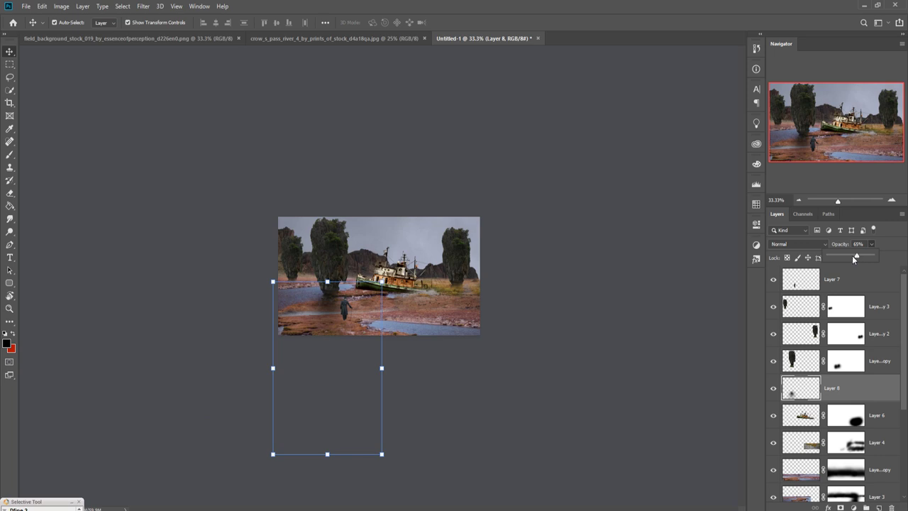
click(8, 54)
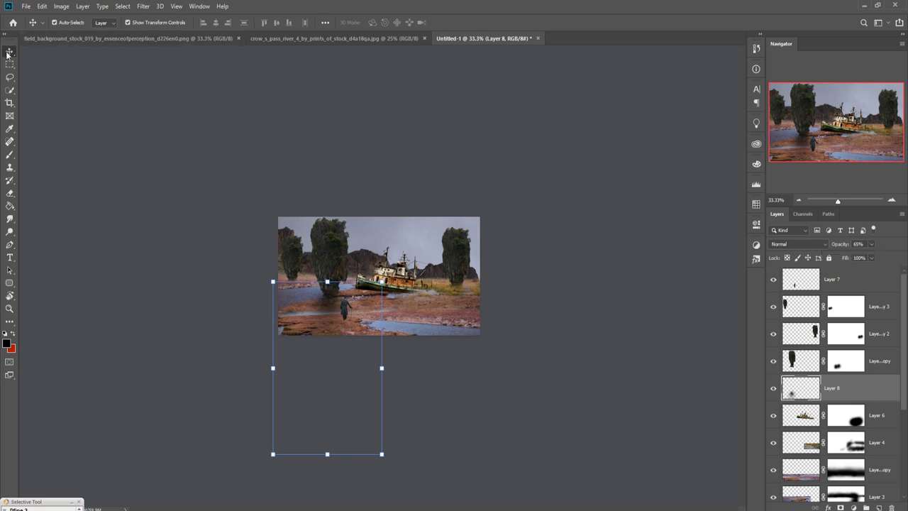
Duplicate the shadow layer and move the copy under the right pillar
right_click(854, 390)
click(787, 152)
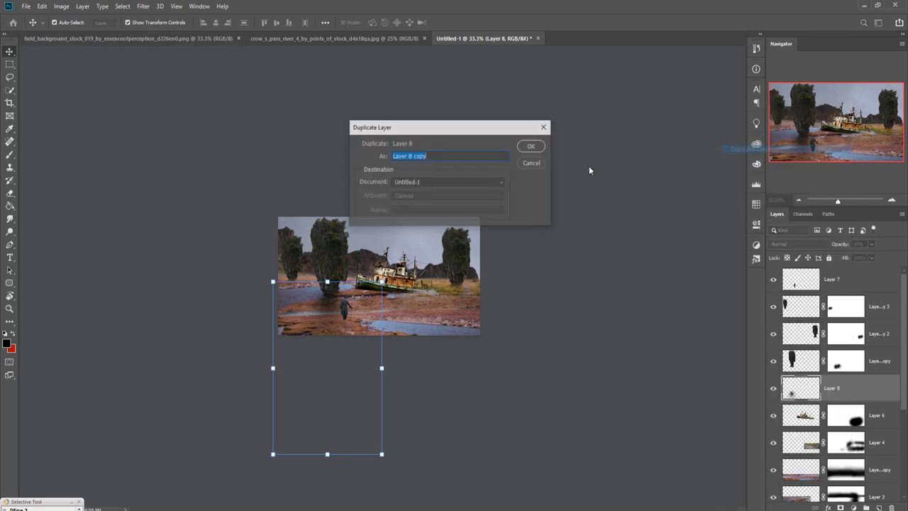
click(532, 147)
mouse_move(330, 309)
mouse_down()
mouse_move(452, 299)
mouse_move(459, 314)
mouse_up()
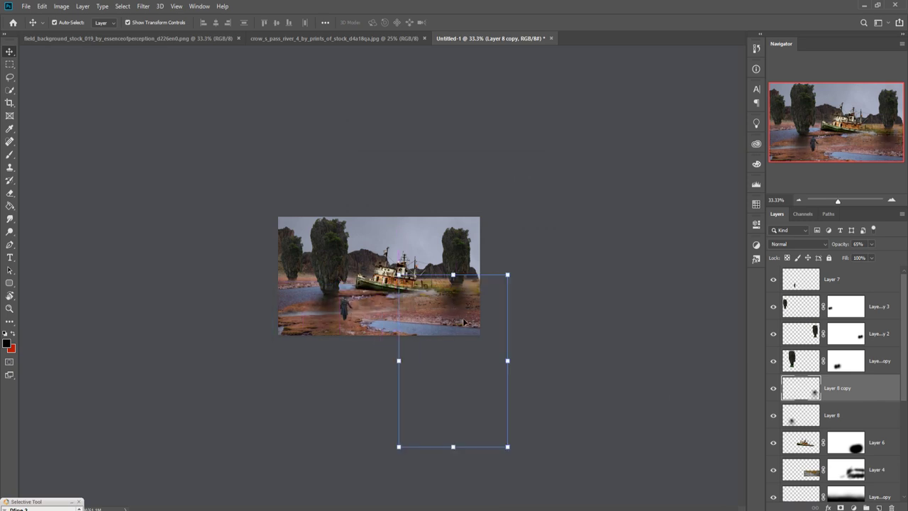
Duplicate the shadow again, move this copy left and narrow it
right_click(821, 410)
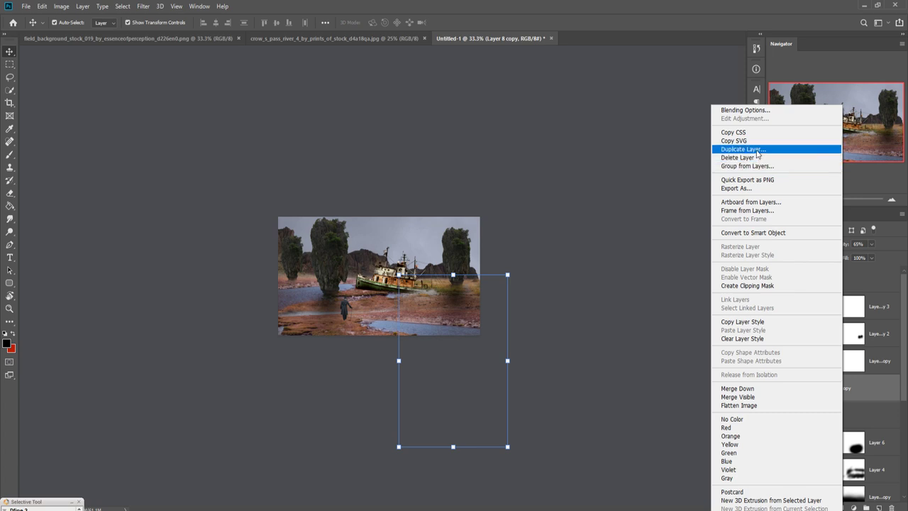
click(787, 147)
click(532, 146)
drag(462, 308, 303, 294)
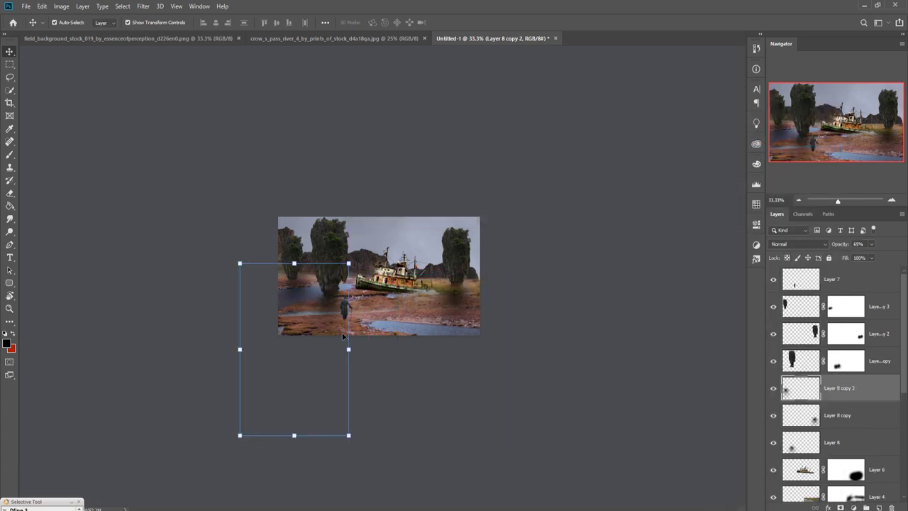
drag(353, 356, 340, 350)
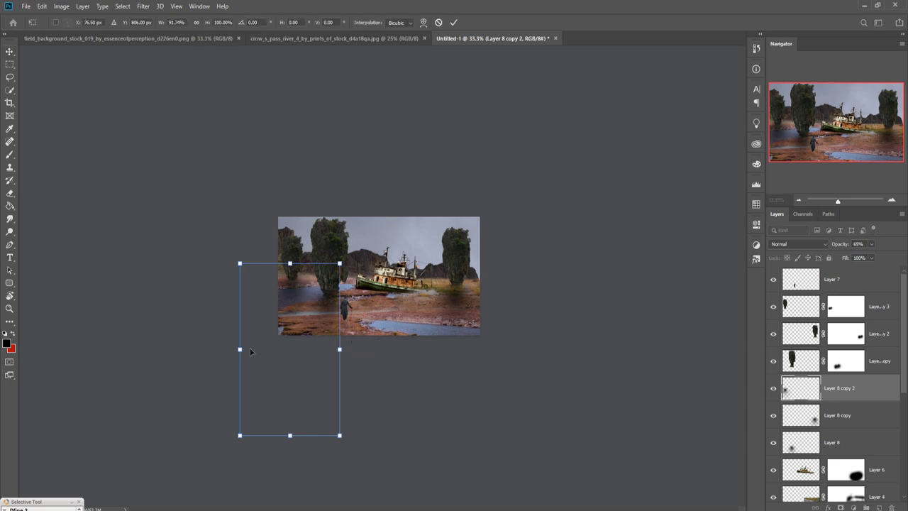
drag(243, 354, 245, 352)
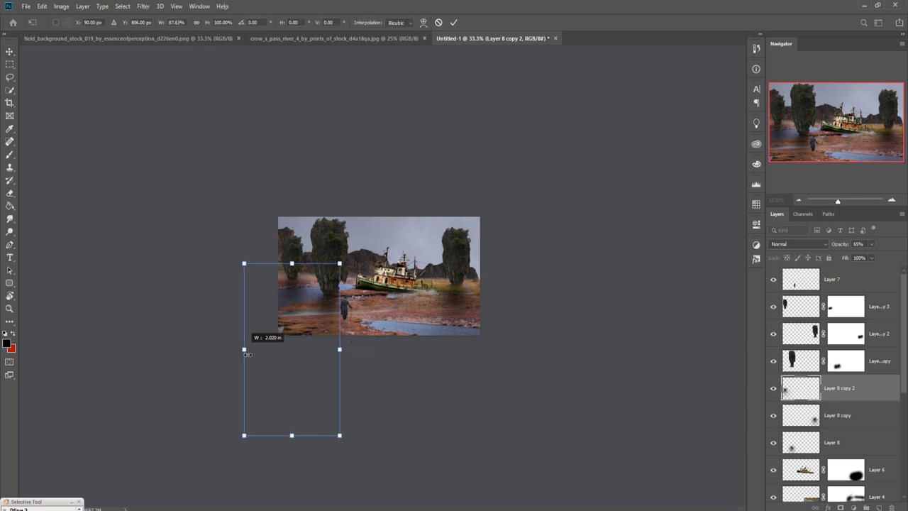
click(454, 23)
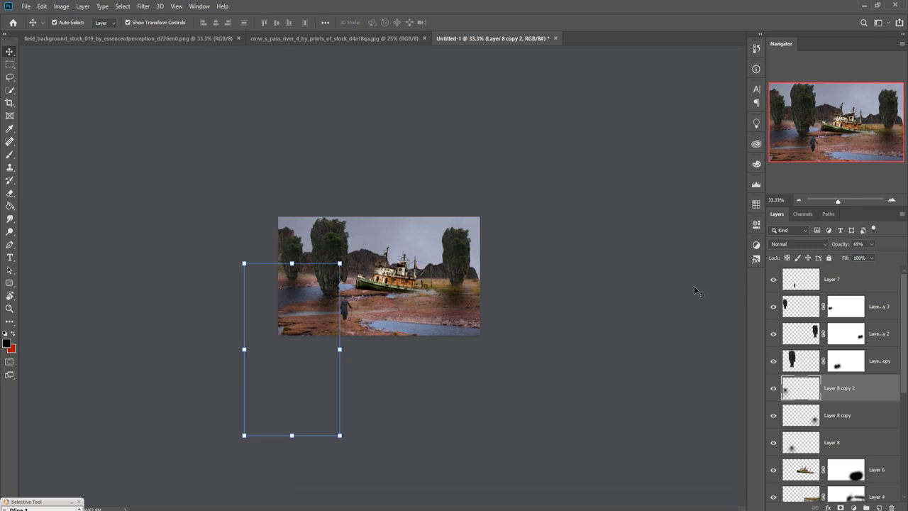
On a new layer above Layer 4, brush faint 14%-opacity shading under the ship's hull
key(ctrl+equal)
key(ctrl+equal)
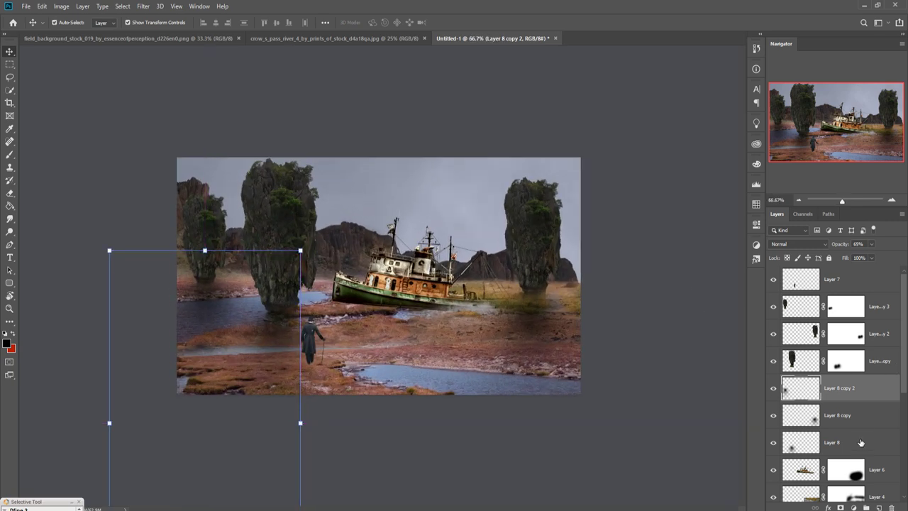
click(880, 495)
click(879, 507)
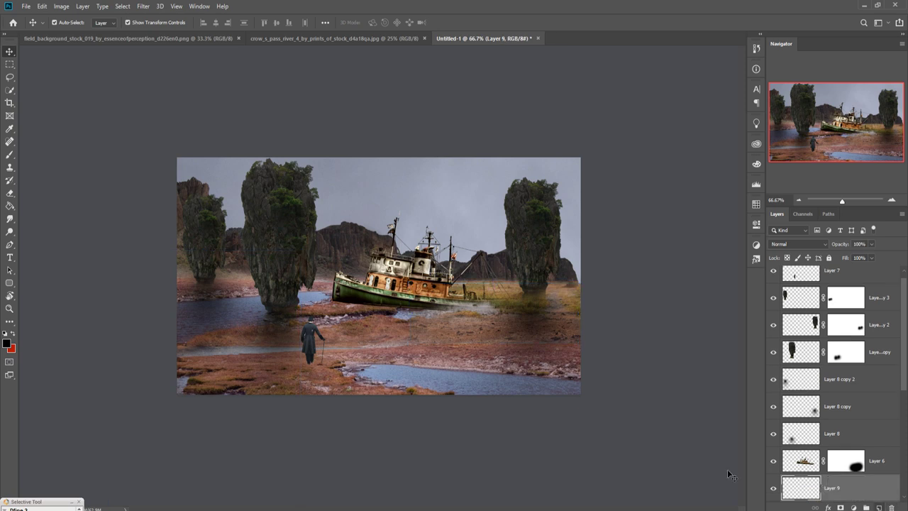
click(10, 154)
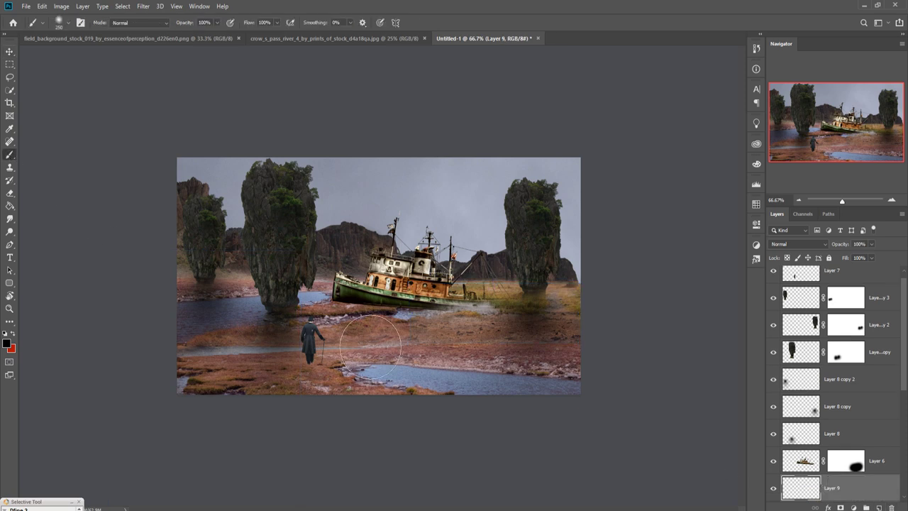
key(bracketleft)
key(bracketleft)
click(216, 23)
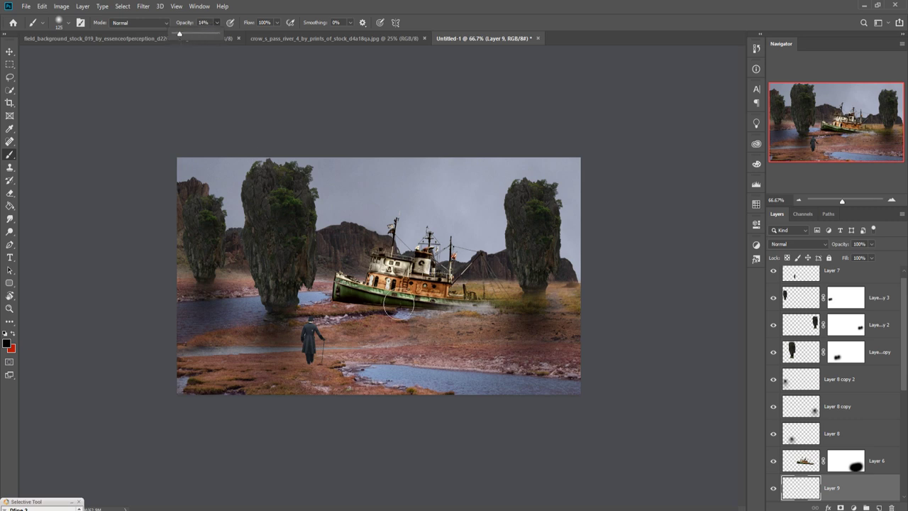
key(bracketleft)
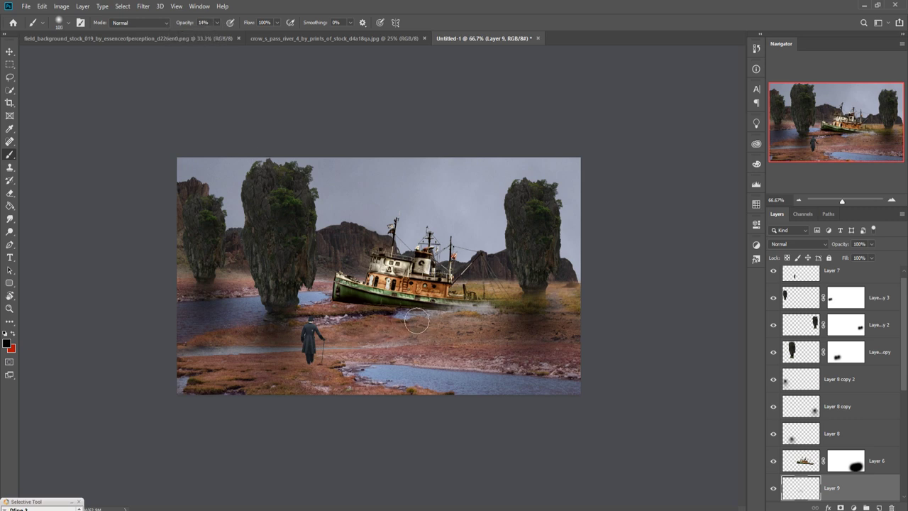
drag(416, 320, 483, 324)
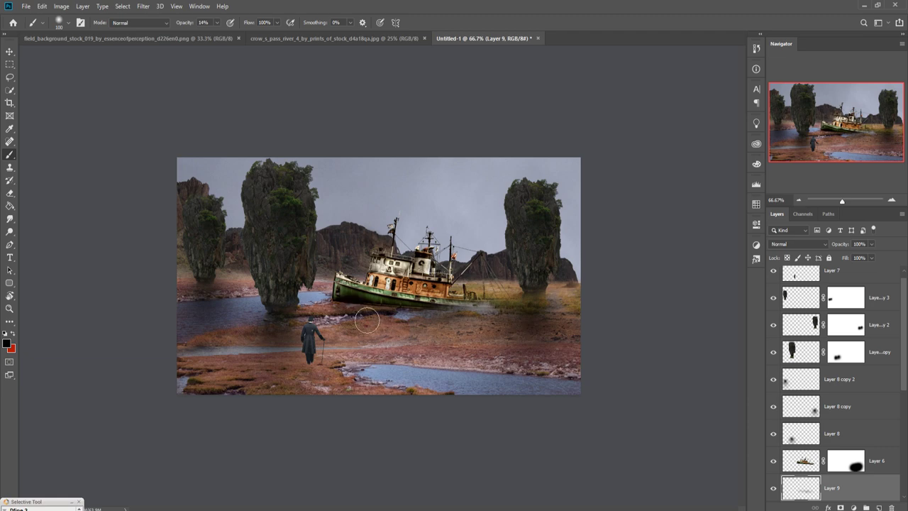
drag(366, 321, 498, 335)
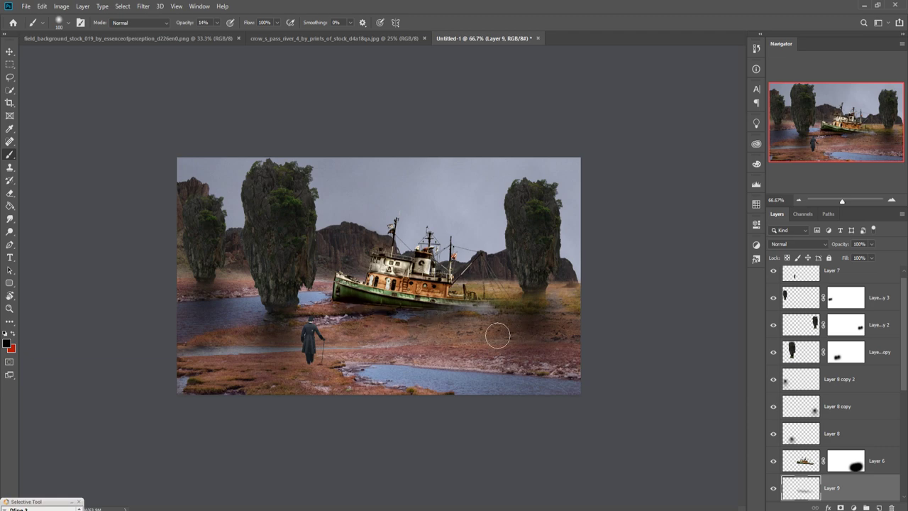
Drag the full moon image into the marsh composite as Layer 10
key(v)
click(597, 32)
drag(597, 31, 599, 55)
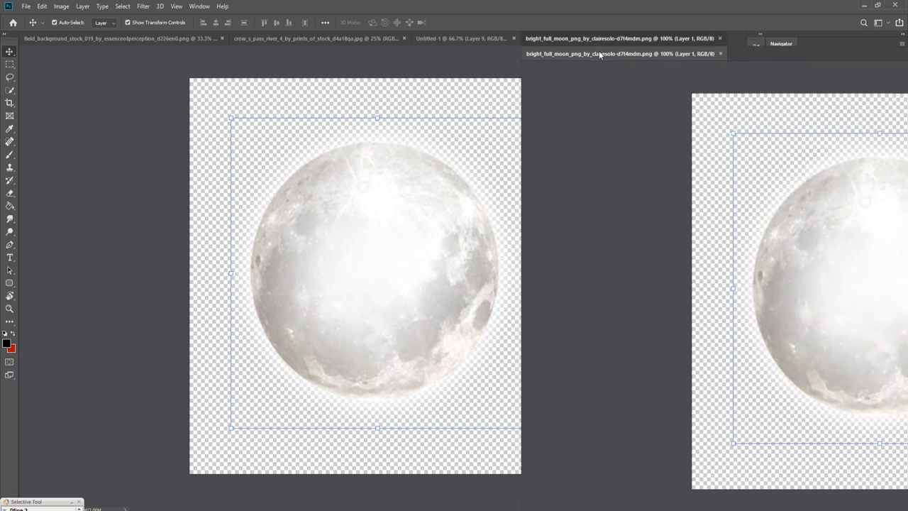
drag(721, 223, 465, 183)
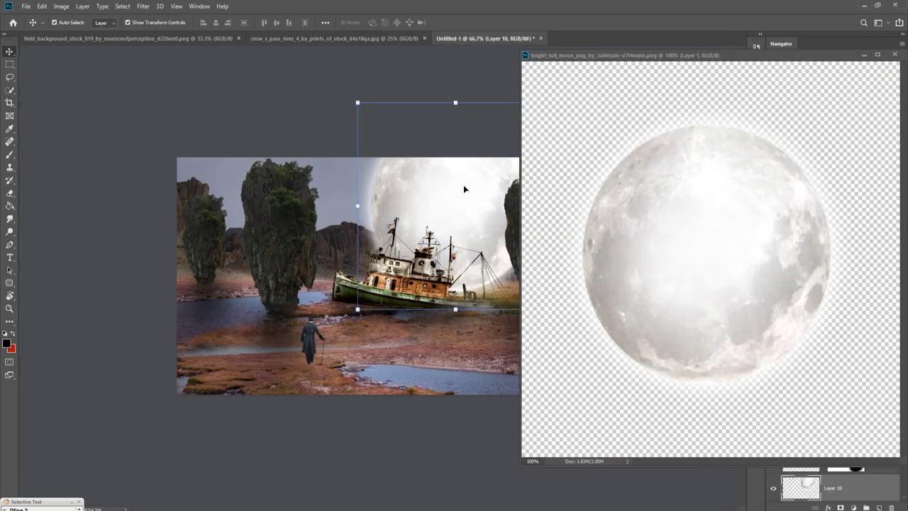
click(864, 54)
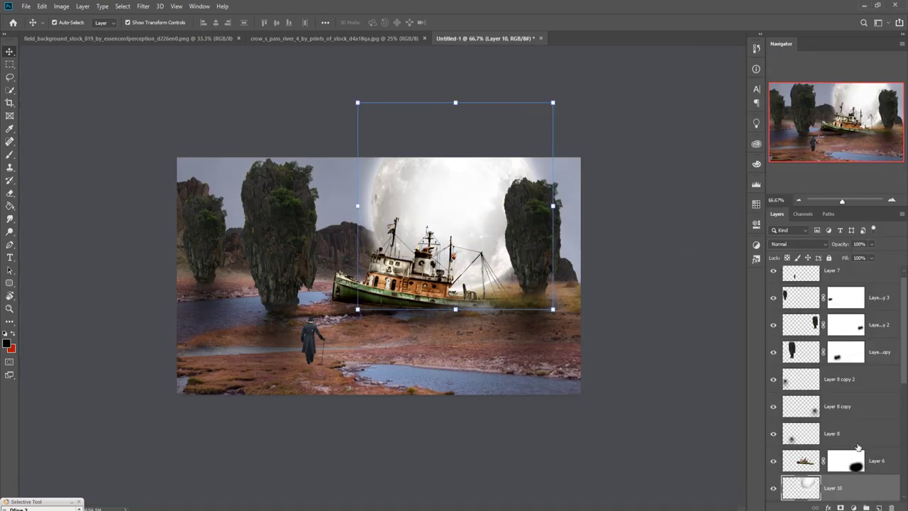
scroll(882, 435, down, 3)
scroll(865, 425, down, 2)
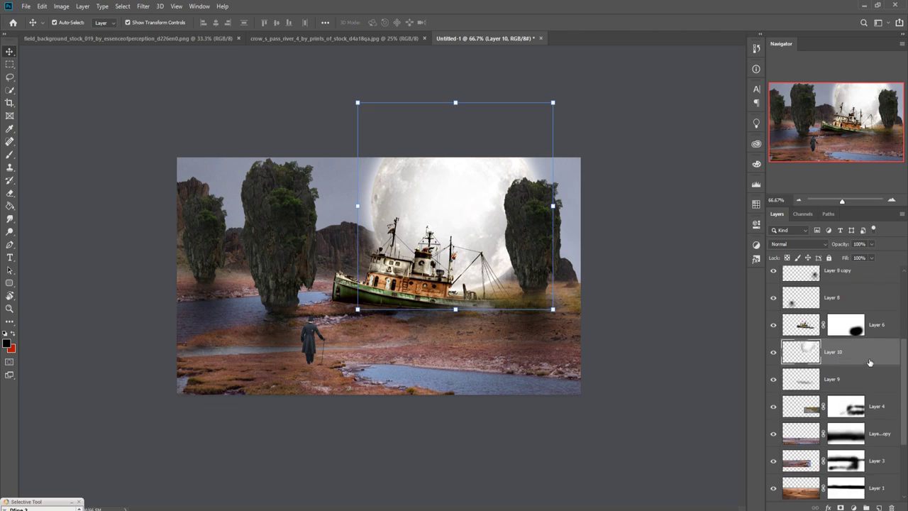
Place the moon layer just above Layer 2, scale it to 73.31% and move it up-right
drag(870, 363, 874, 506)
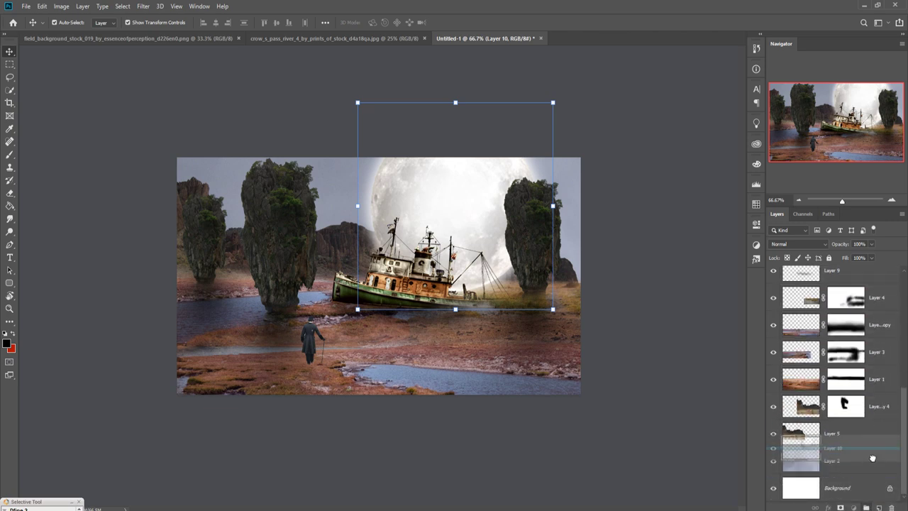
drag(851, 276, 857, 449)
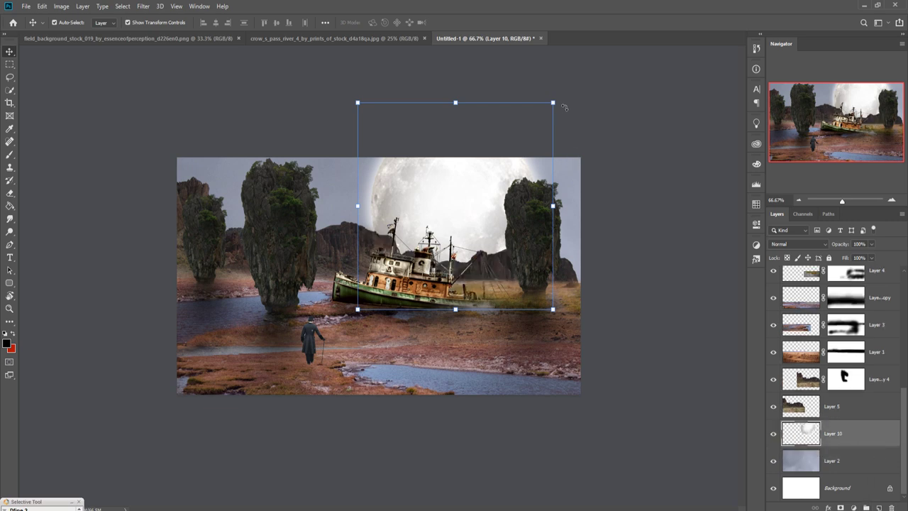
drag(554, 104, 501, 158)
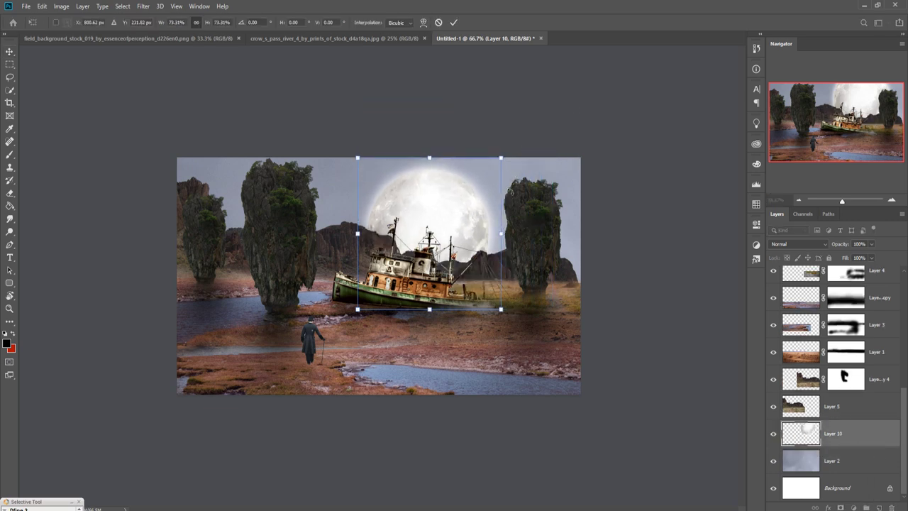
drag(474, 220, 483, 218)
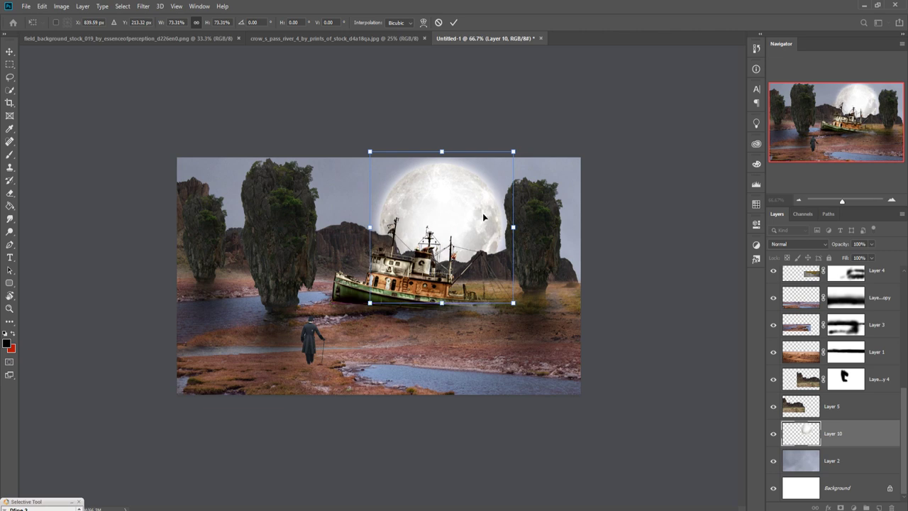
click(453, 23)
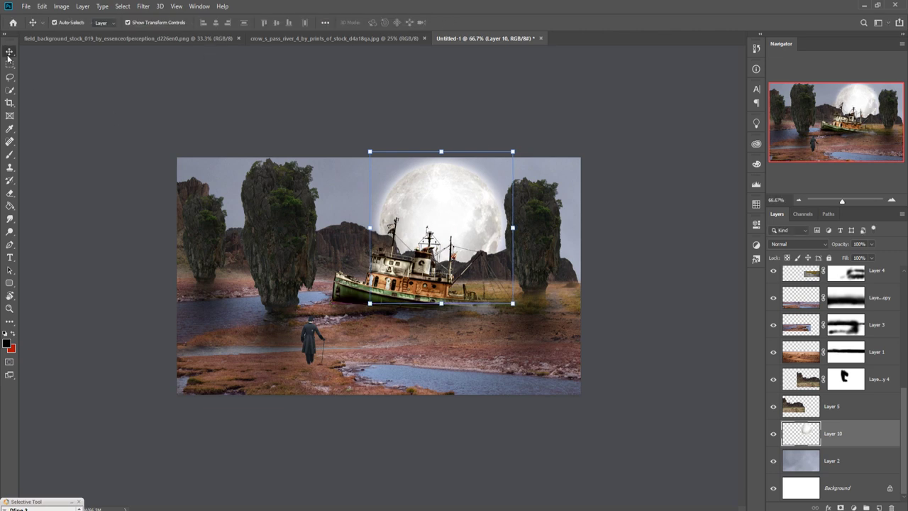
scroll(852, 426, up, 3)
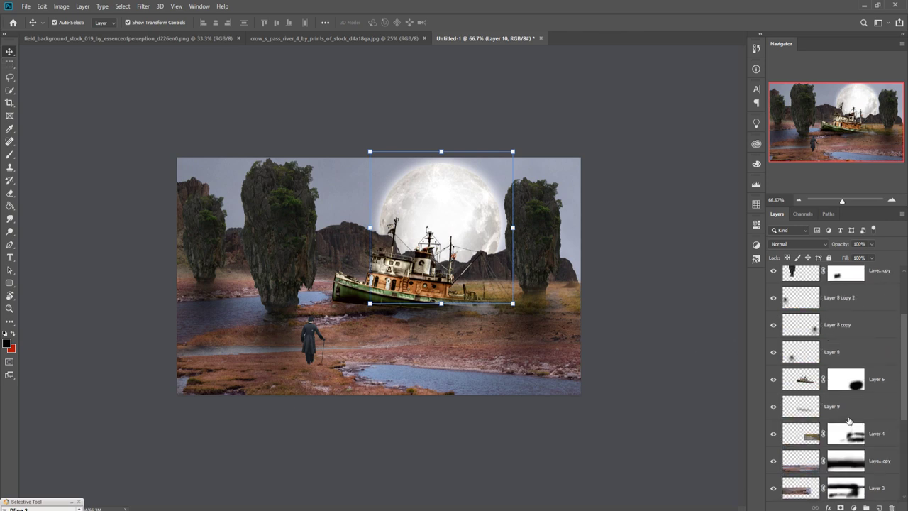
scroll(848, 424, up, 2)
Warm the left-centre rock pillar in Camera Raw, raising Temperature, Highlights/Whites and Exposure
click(801, 352)
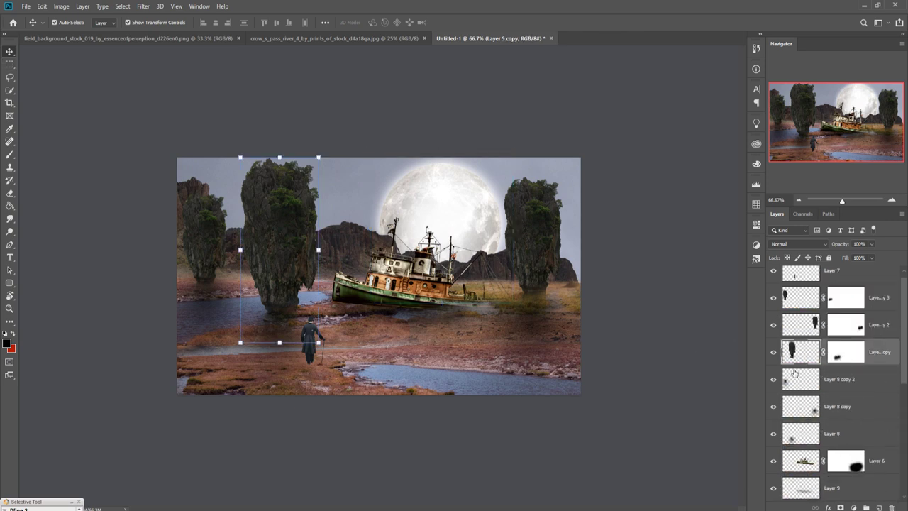
click(142, 7)
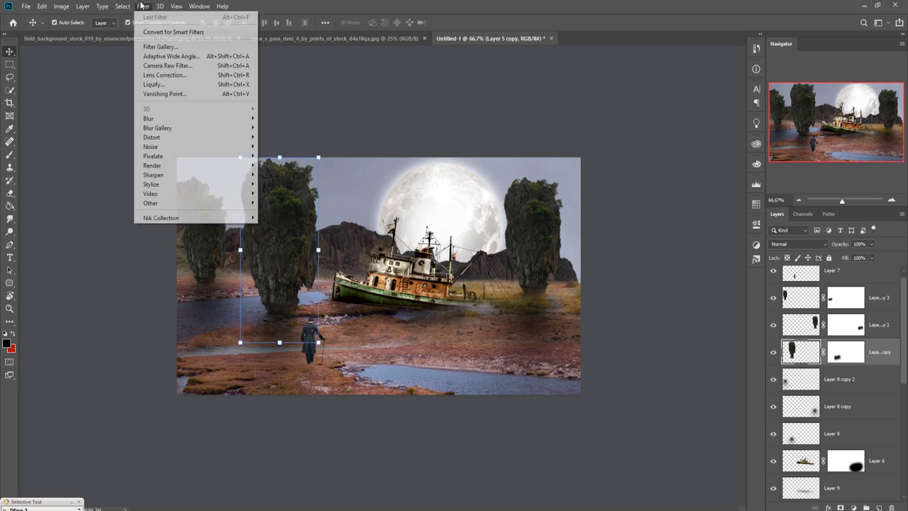
click(152, 60)
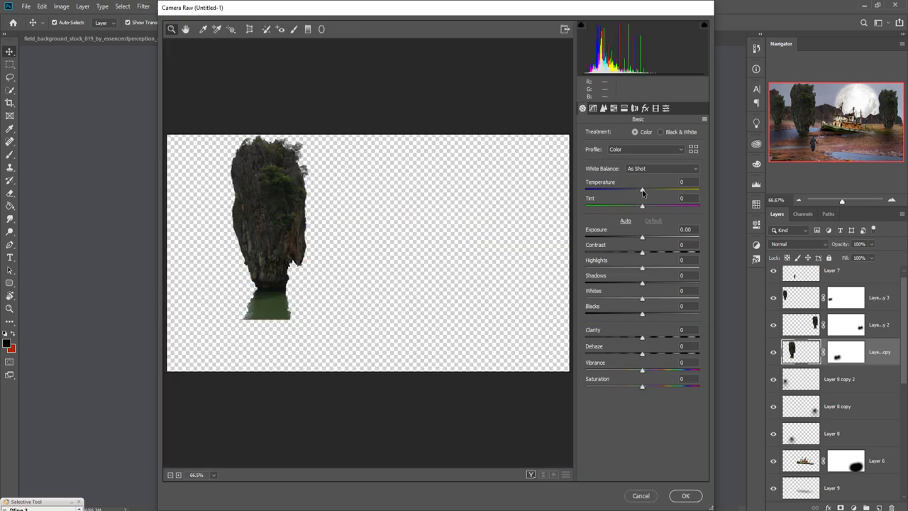
drag(642, 192, 647, 192)
mouse_move(643, 268)
mouse_down()
mouse_move(656, 271)
mouse_move(656, 302)
mouse_up()
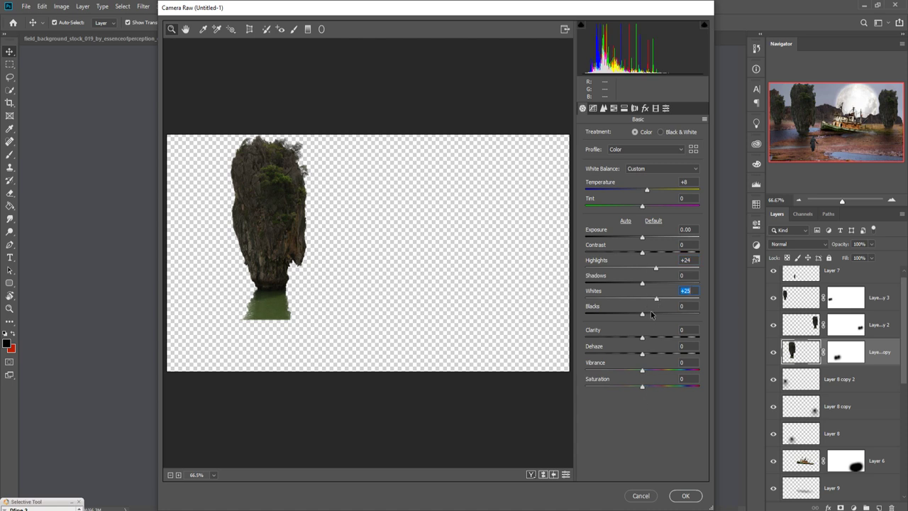
drag(642, 238, 648, 239)
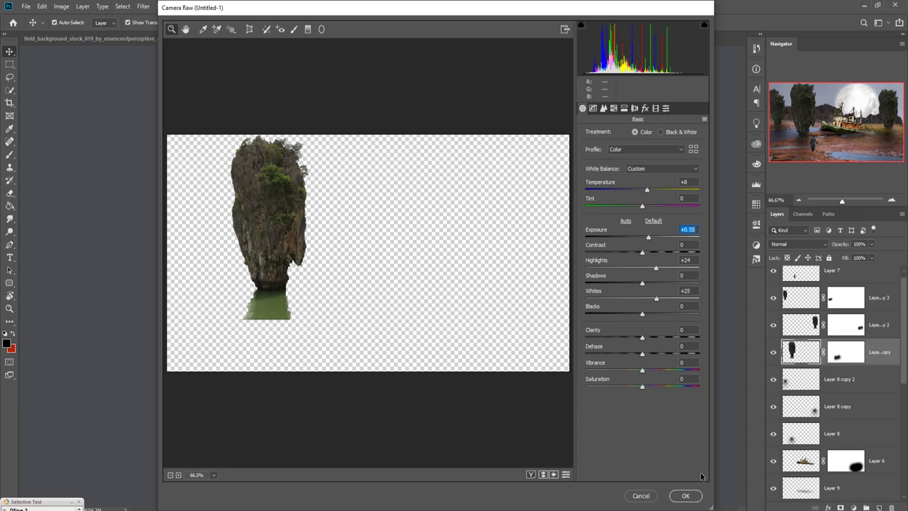
click(687, 495)
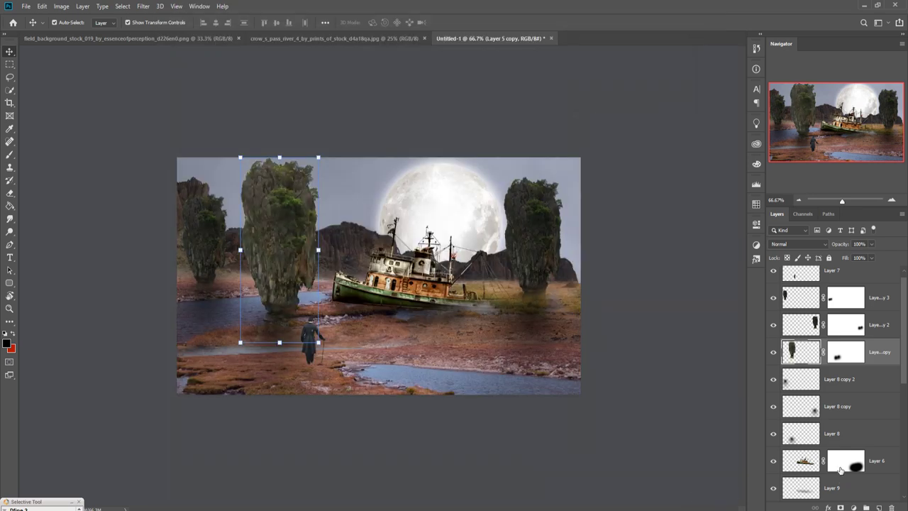
Raise Exposure and Temperature on the right rock pillar with the Camera Raw Filter
click(831, 330)
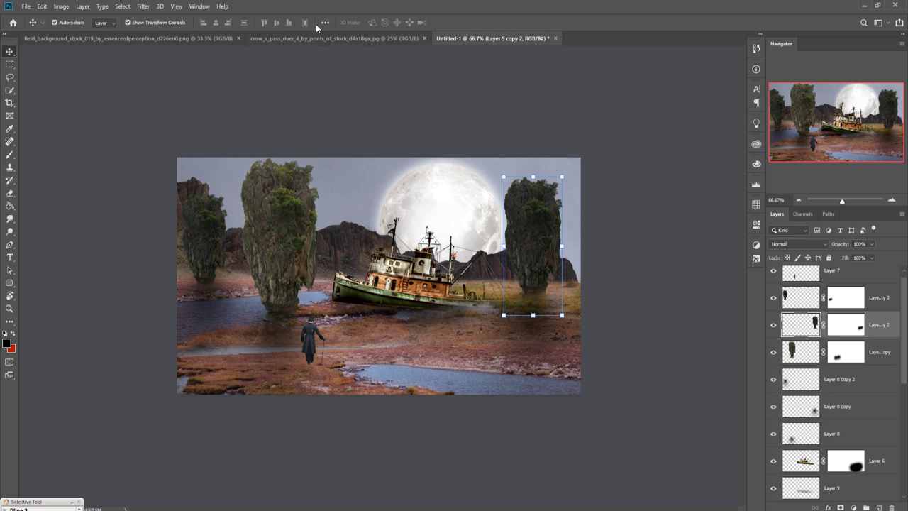
click(143, 7)
click(151, 66)
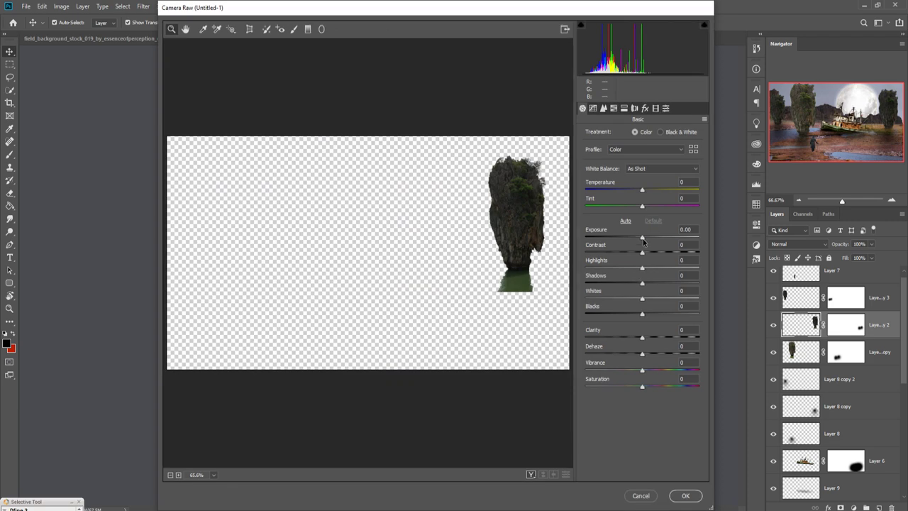
drag(643, 238, 648, 239)
drag(642, 190, 647, 190)
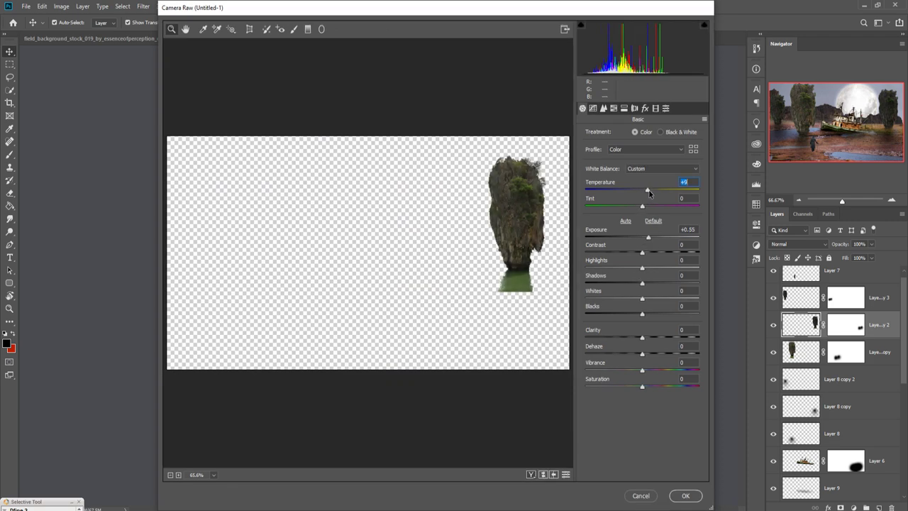
click(682, 496)
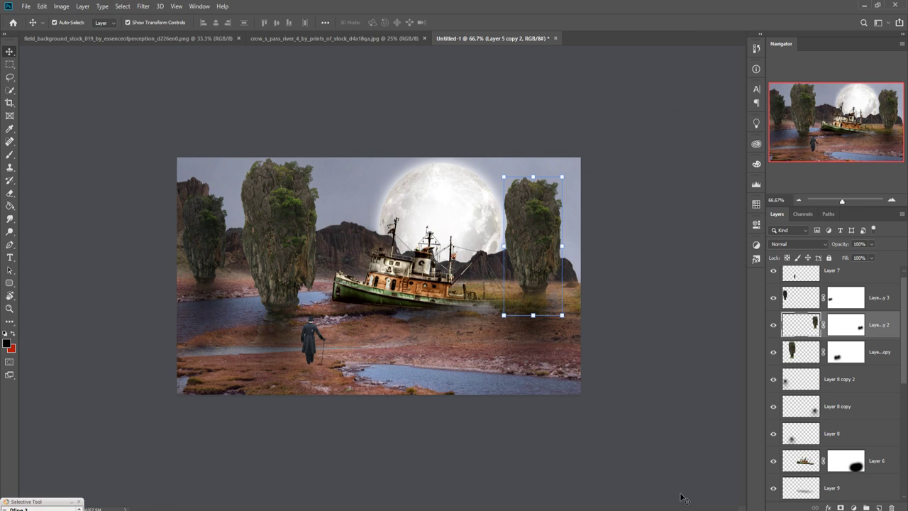
Give the far-left rock pillar Temperature +5, Exposure +0.75 and Contrast +3 in Camera Raw
click(807, 293)
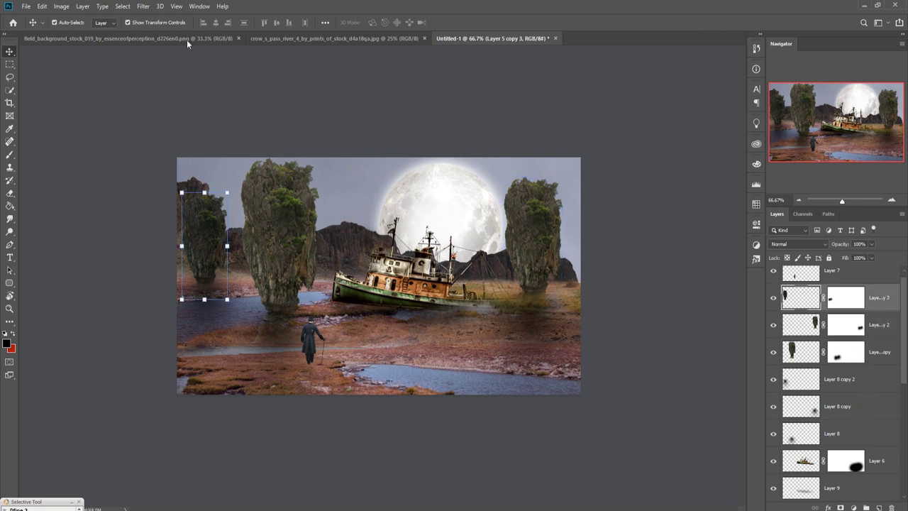
click(143, 6)
click(162, 66)
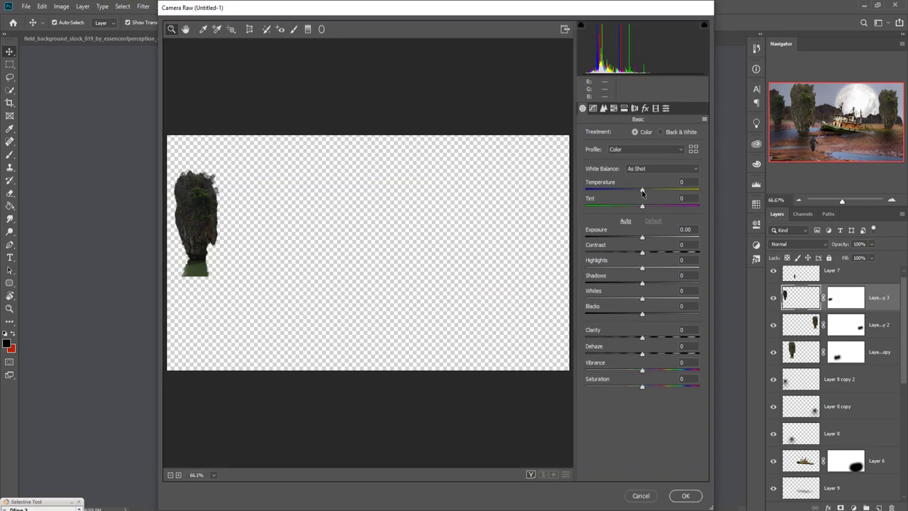
drag(643, 193, 646, 193)
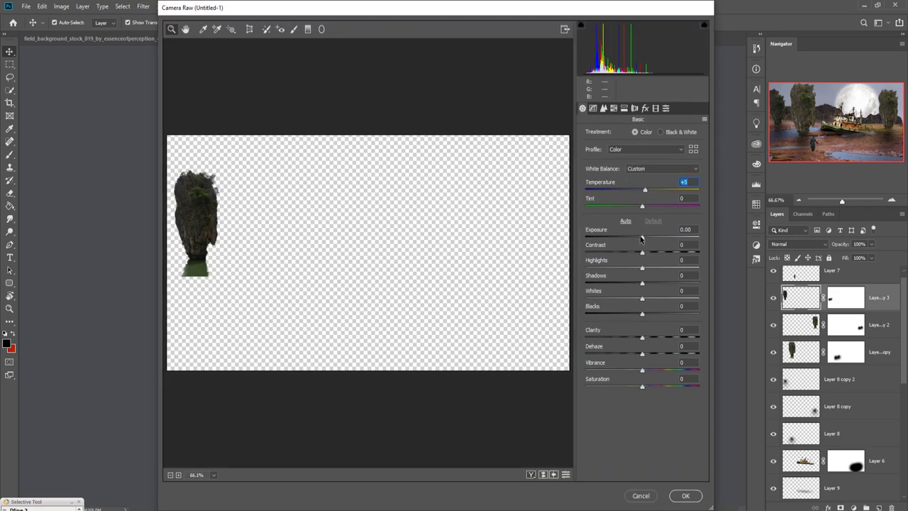
drag(642, 252, 651, 239)
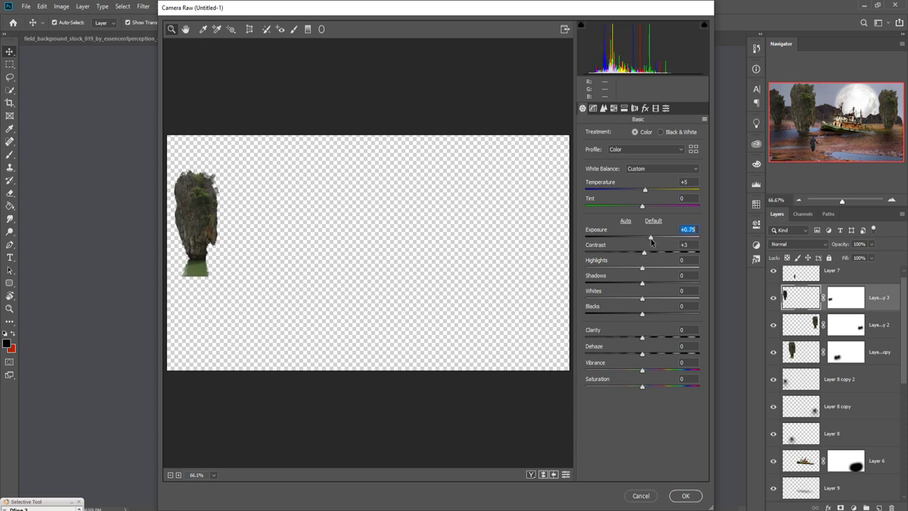
click(685, 495)
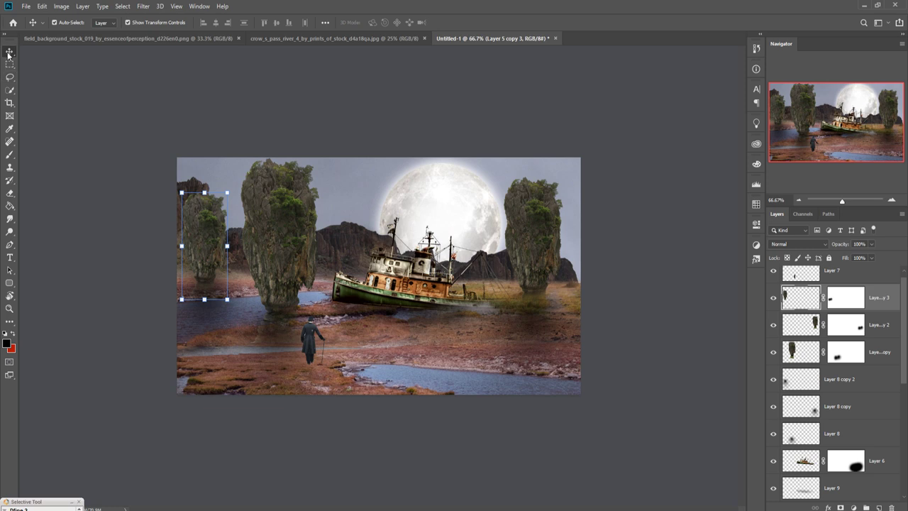
Enlarge the boat to about 108.52% and nudge it slightly right
click(807, 461)
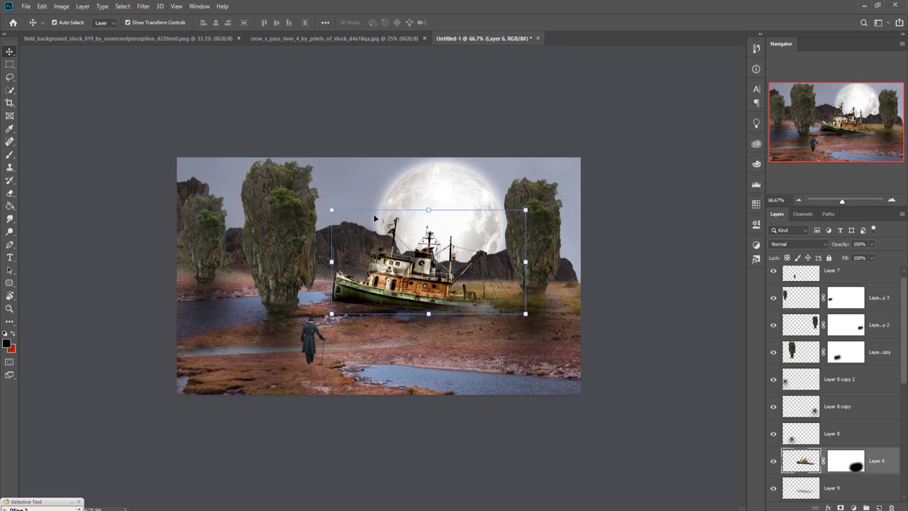
drag(430, 210, 429, 203)
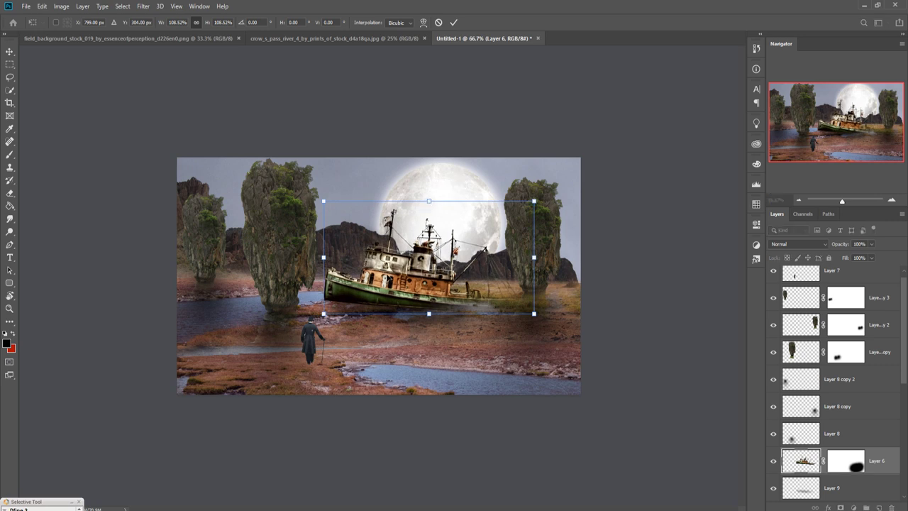
drag(384, 281, 390, 281)
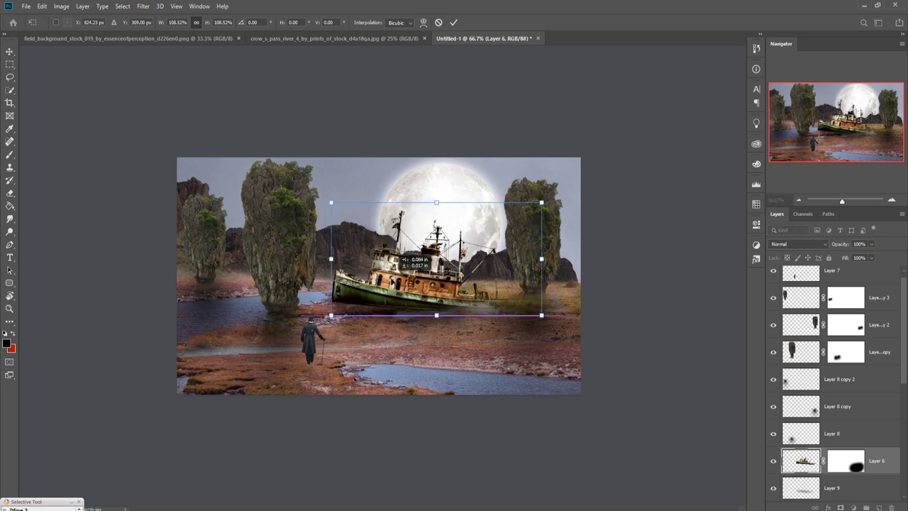
click(453, 22)
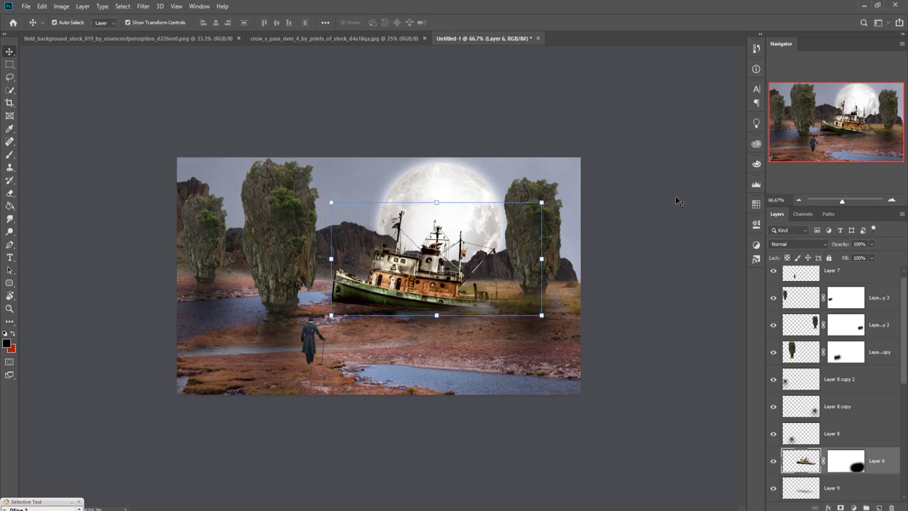
Paint a soft low-opacity black stroke on the boat's mask below the hull
click(854, 468)
click(10, 154)
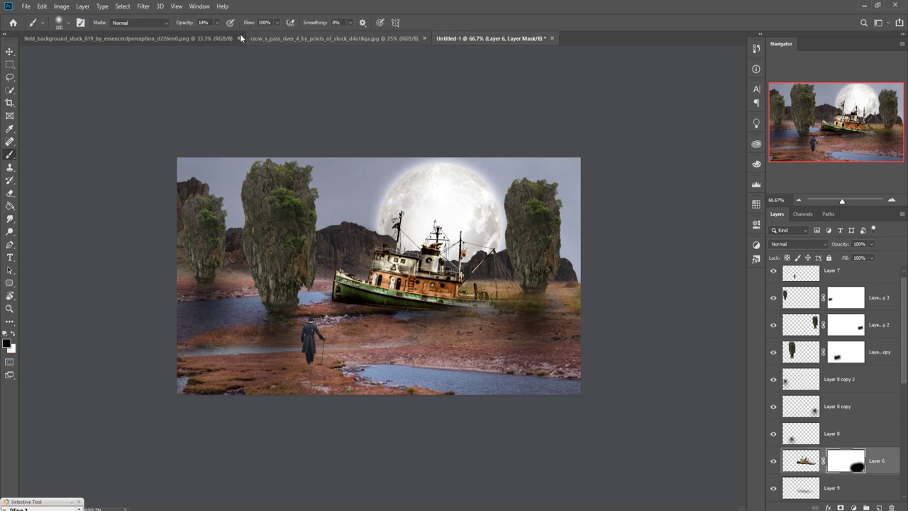
drag(336, 319, 371, 325)
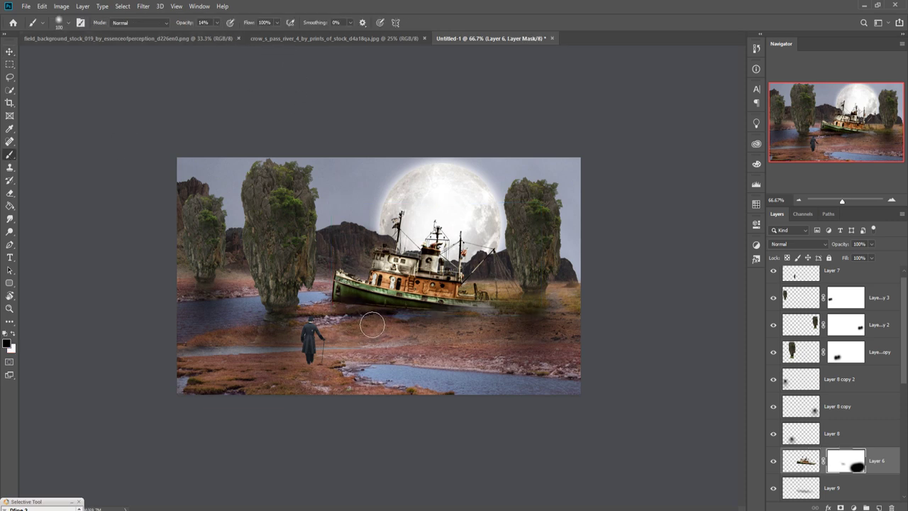
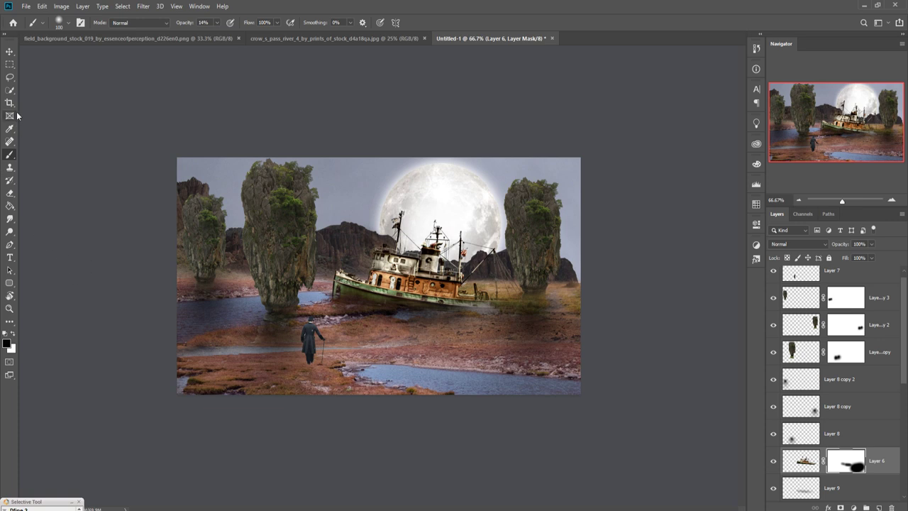
Merge marsh ground Layers 1–4 into a single Layer 4 and launch Camera Raw Filter on it
click(9, 52)
scroll(893, 446, down, 3)
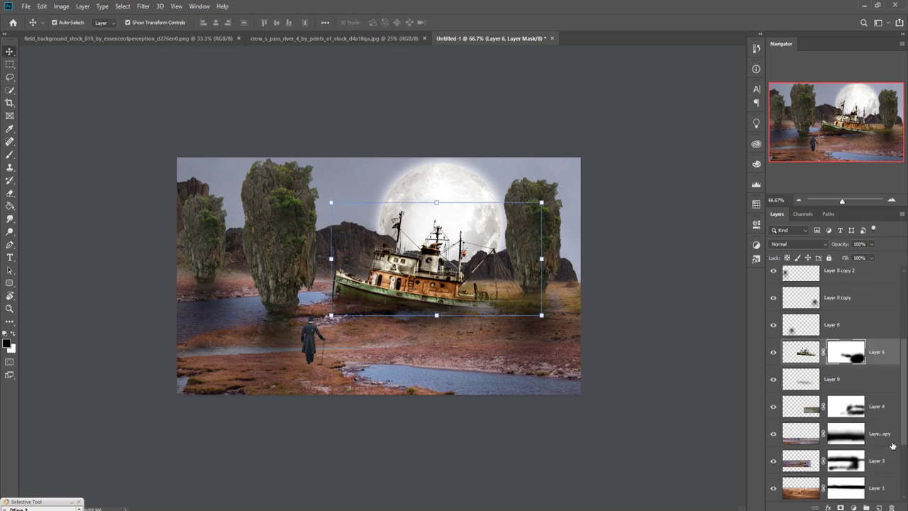
scroll(889, 445, down, 3)
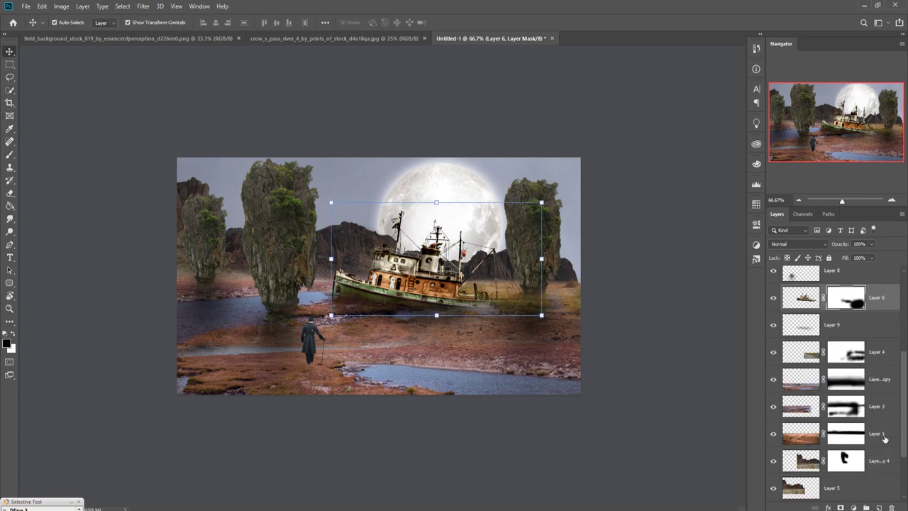
shift+click(885, 439)
click(882, 352)
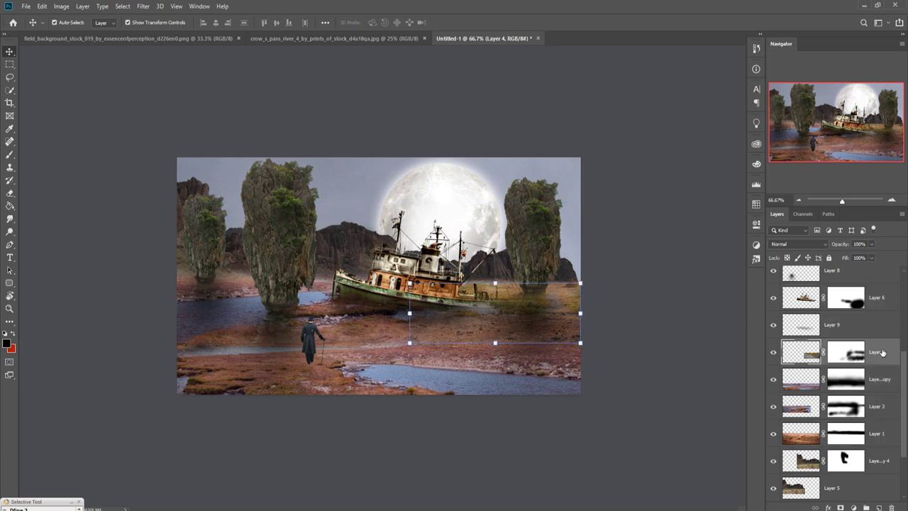
shift+click(884, 438)
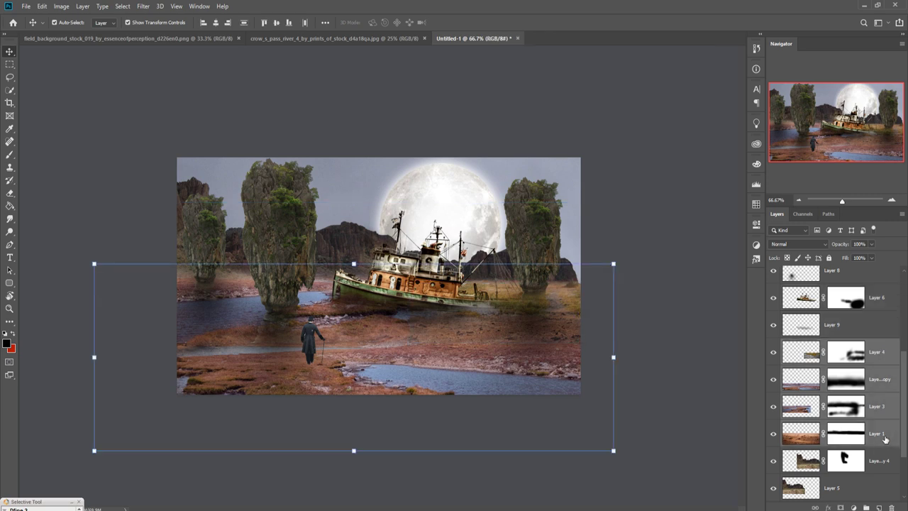
right_click(885, 362)
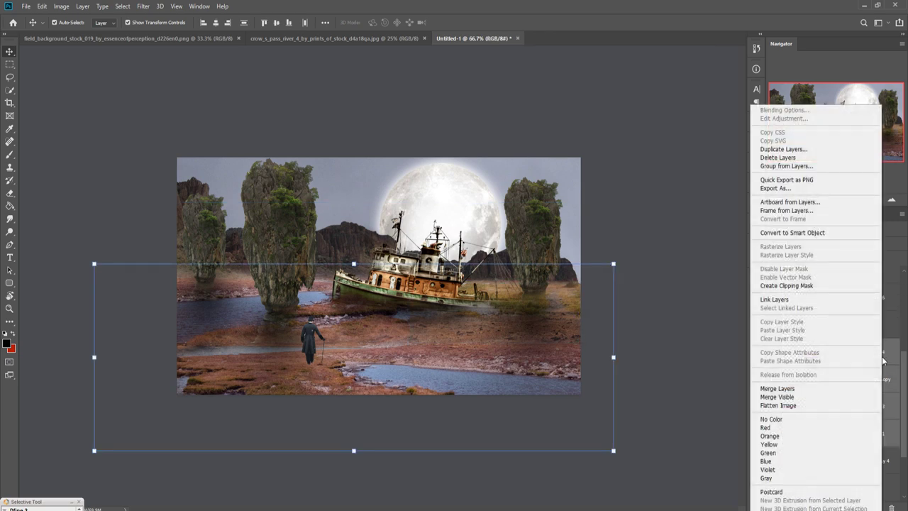
click(780, 388)
click(143, 6)
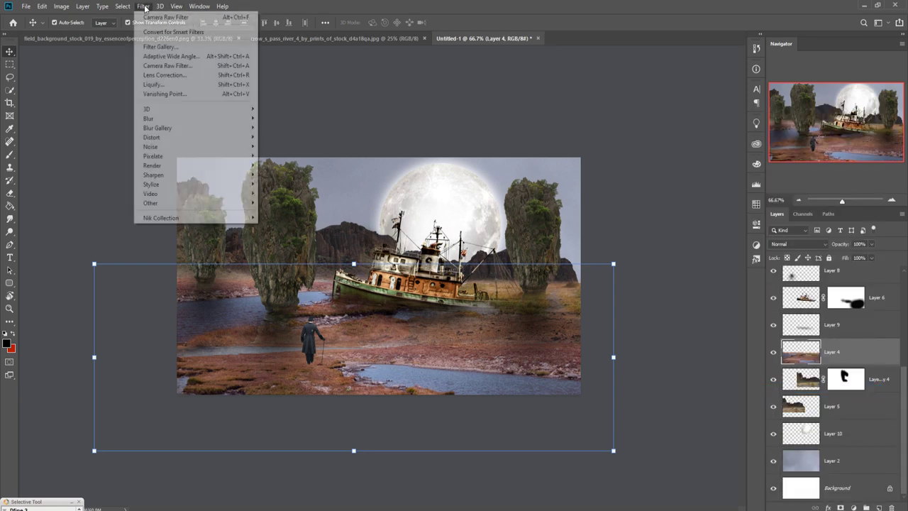
click(162, 55)
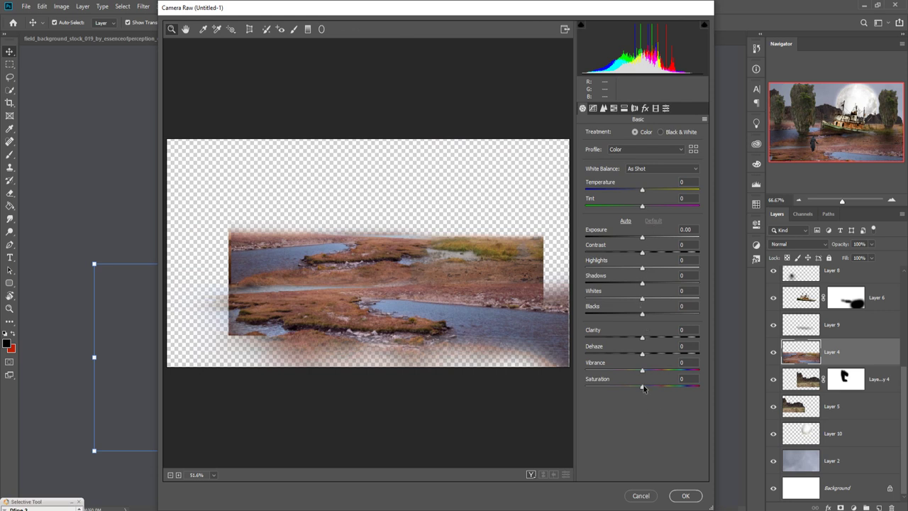
Lower the marsh layer's Saturation to -18 and Temperature to about -8, and apply it
drag(644, 390, 633, 390)
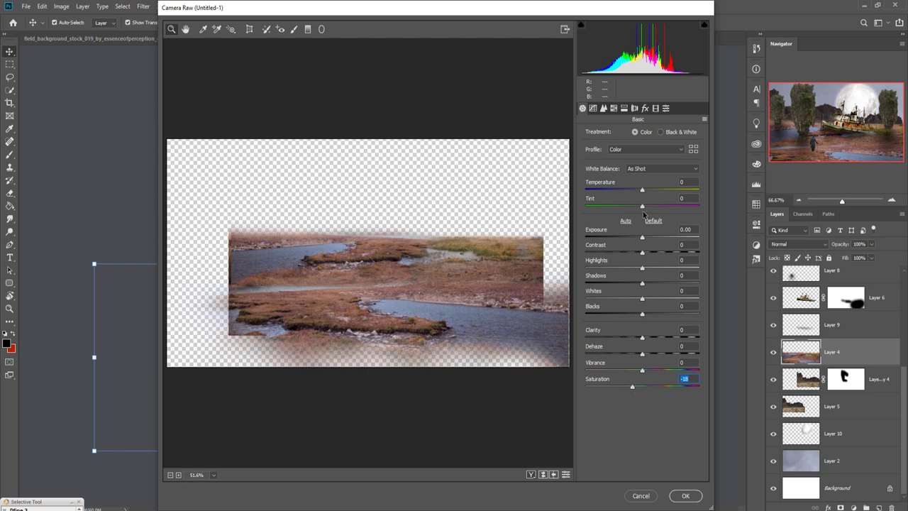
drag(642, 190, 637, 190)
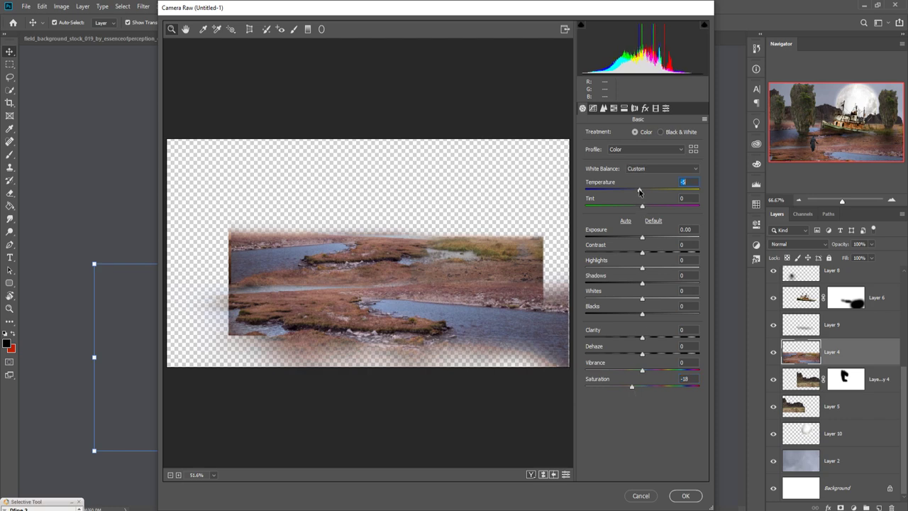
click(687, 497)
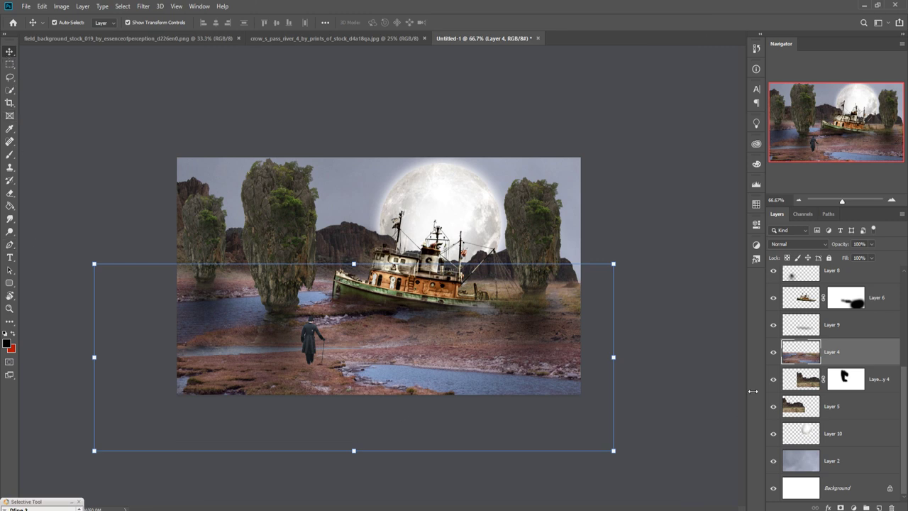
scroll(844, 355, up, 3)
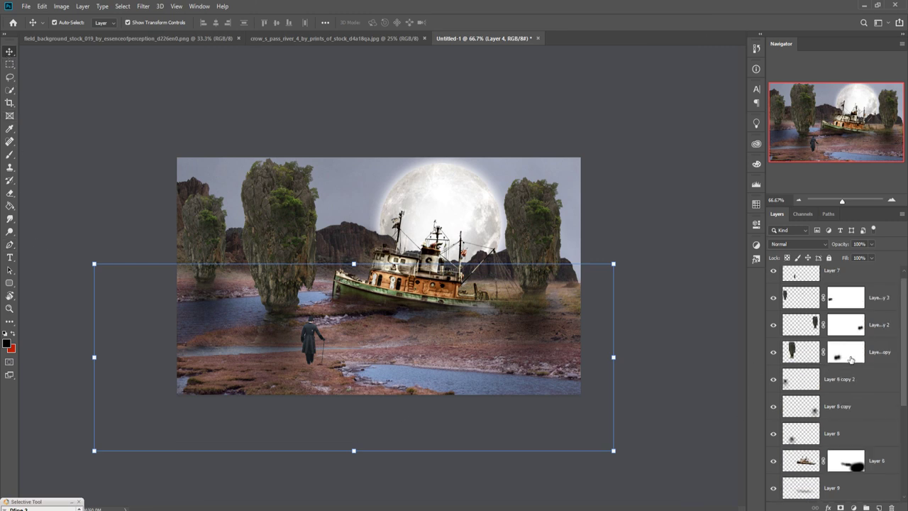
Add a new Layer 11 and paint a dark shadow under the walking man at 100% brush opacity
click(877, 304)
click(879, 508)
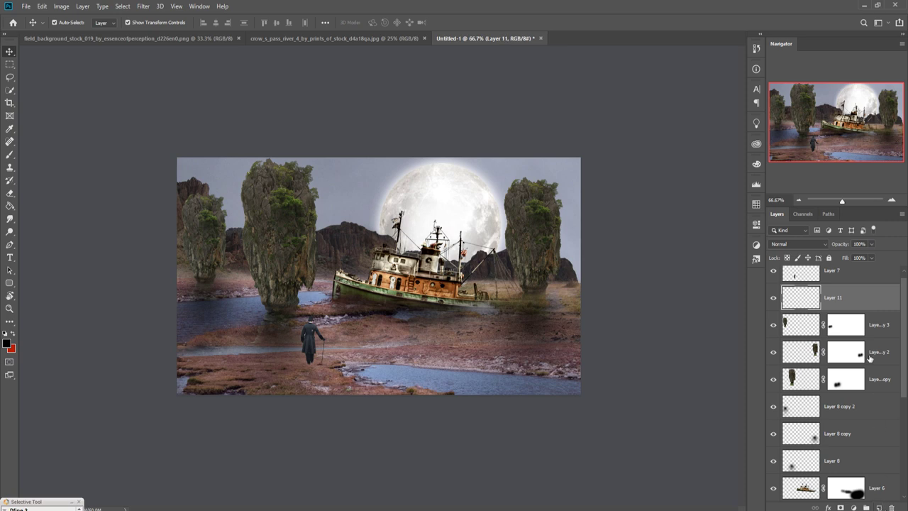
click(10, 154)
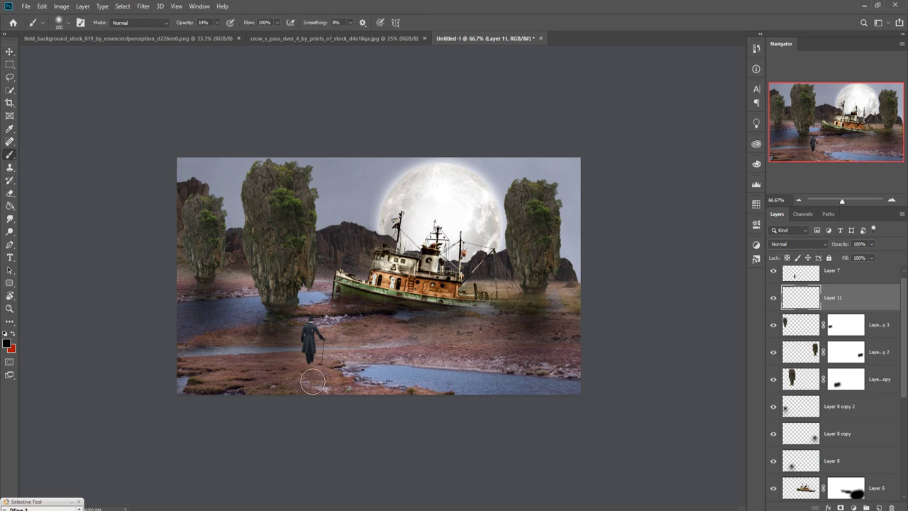
click(217, 23)
drag(213, 34, 254, 33)
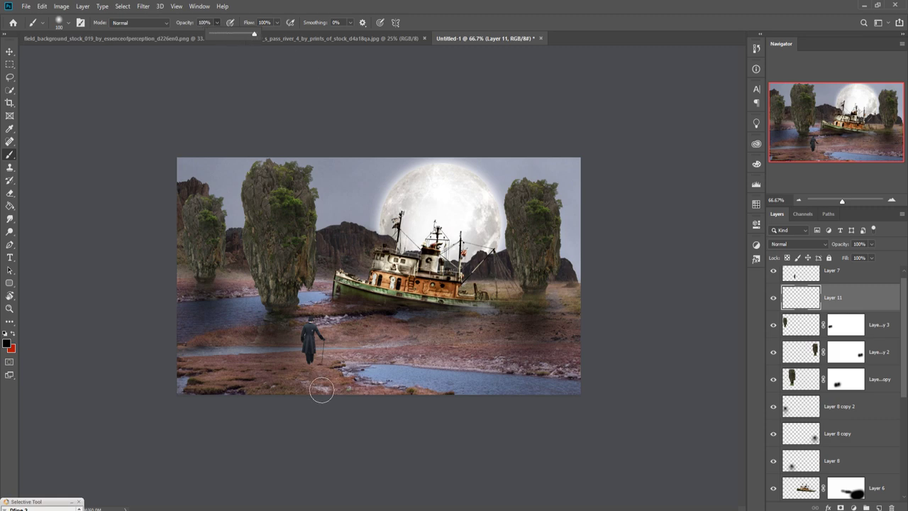
click(10, 51)
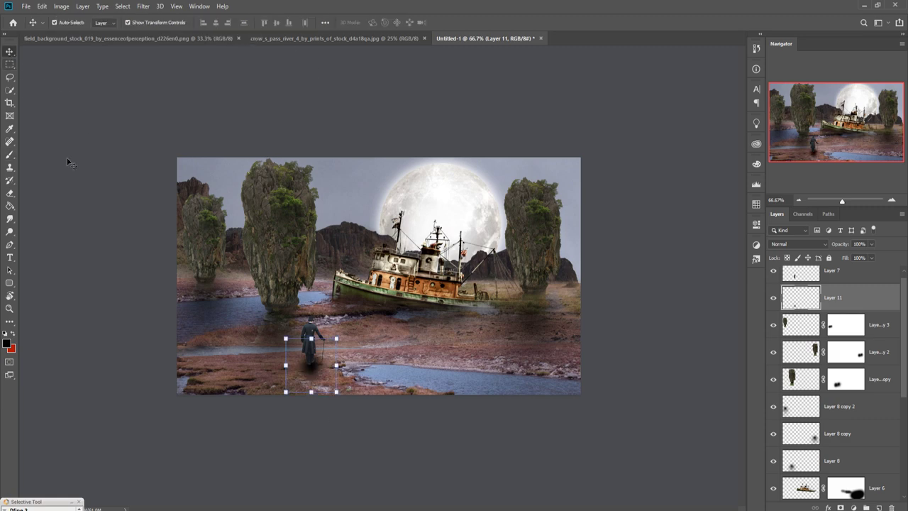
Narrow, skew and position the Layer 11 shadow beneath the man's feet
key(ctrl+plus)
key(ctrl+plus)
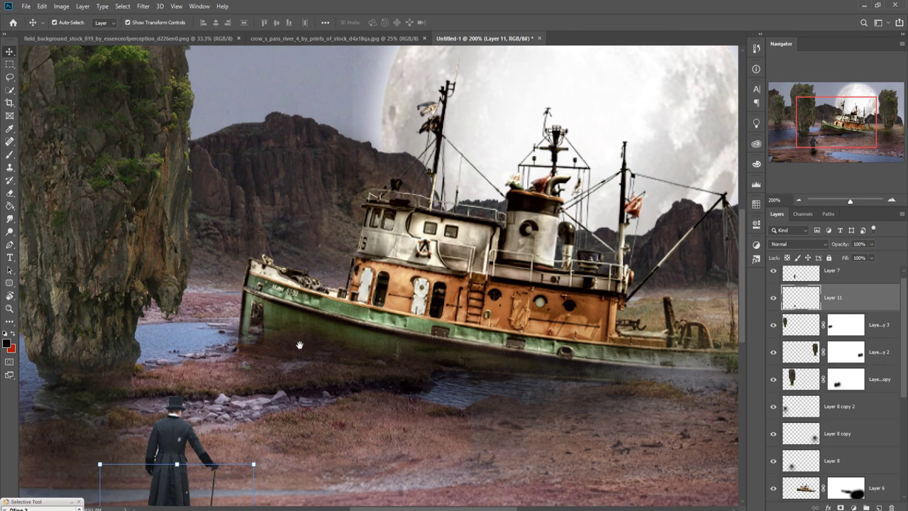
drag(319, 327, 518, 61)
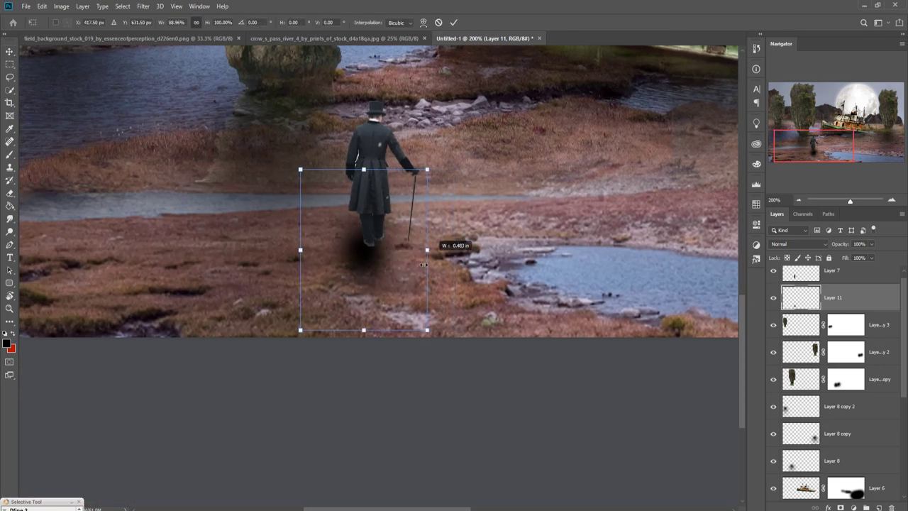
mouse_move(460, 261)
mouse_down()
mouse_move(361, 261)
mouse_move(365, 289)
mouse_move(368, 260)
mouse_up()
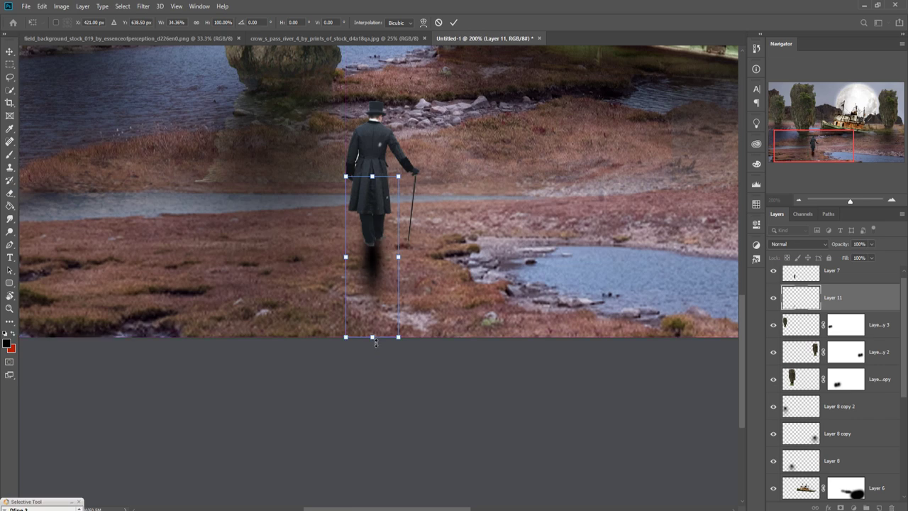
drag(376, 342, 358, 329)
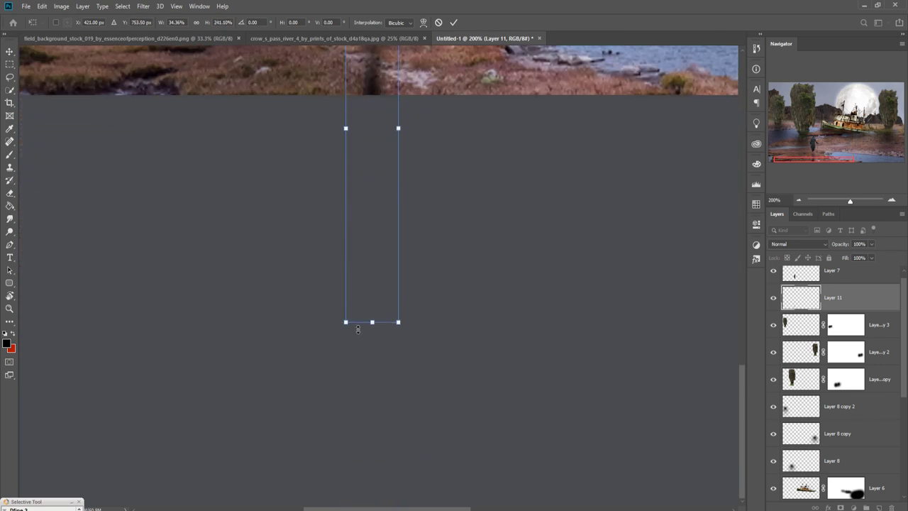
key(ctrl+minus)
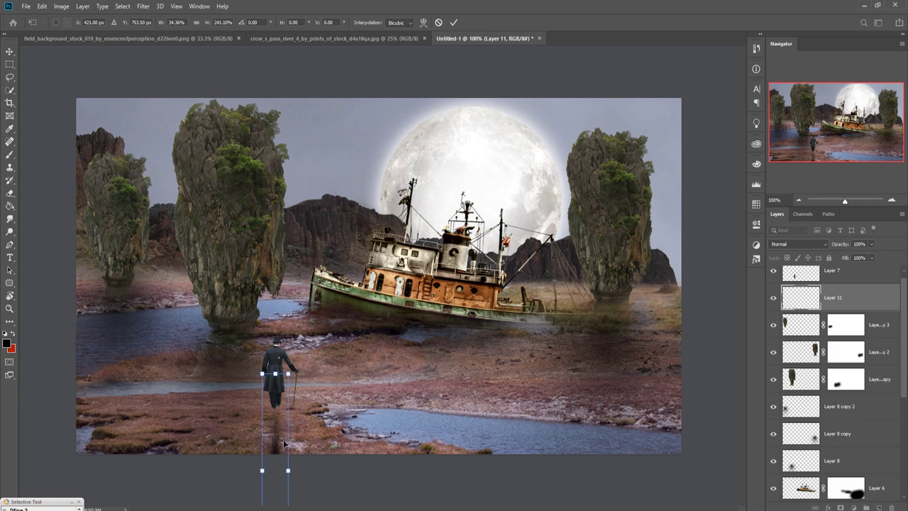
drag(284, 443, 277, 401)
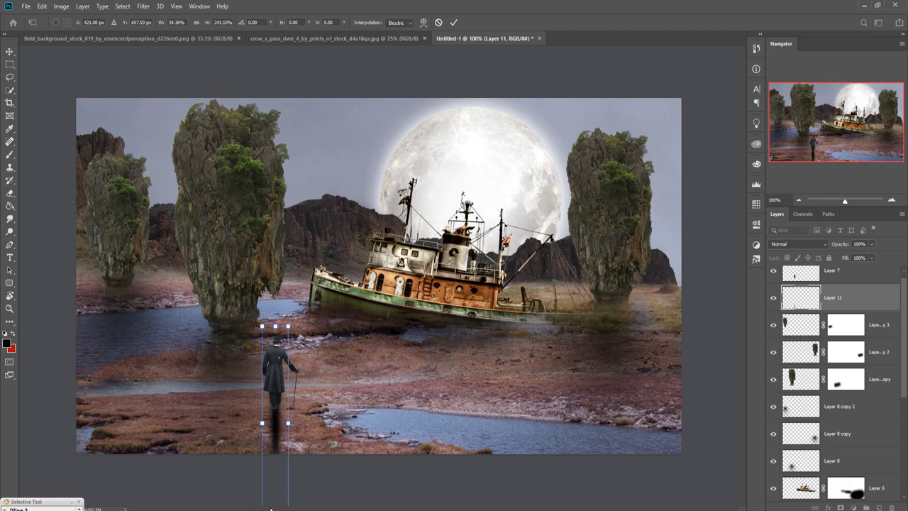
key(ctrl+minus)
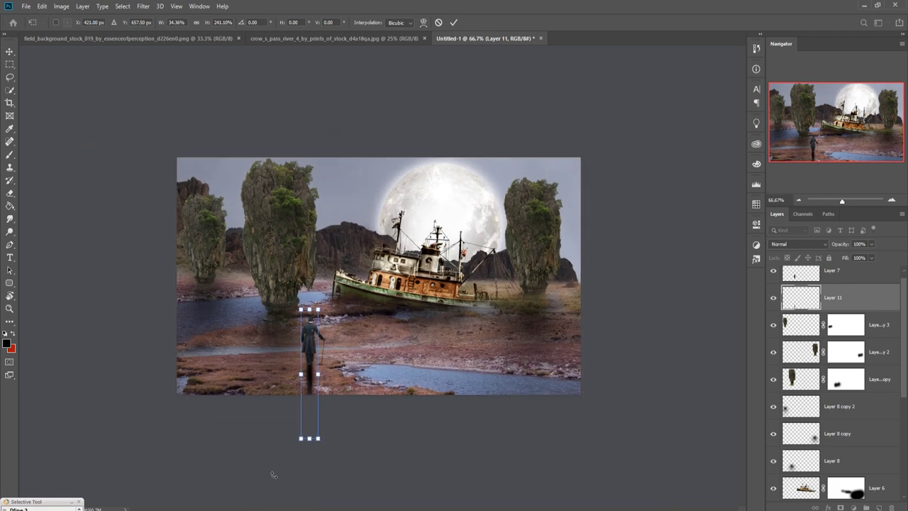
drag(301, 440, 231, 439)
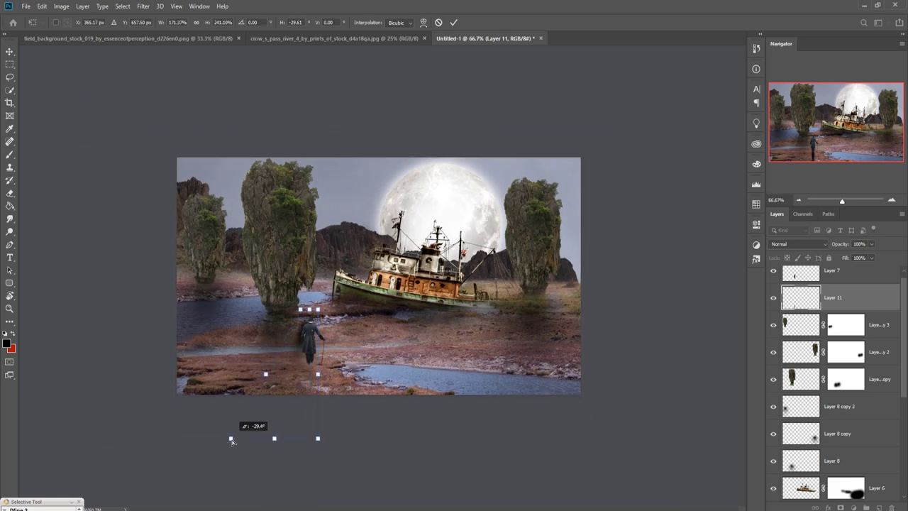
drag(320, 440, 350, 440)
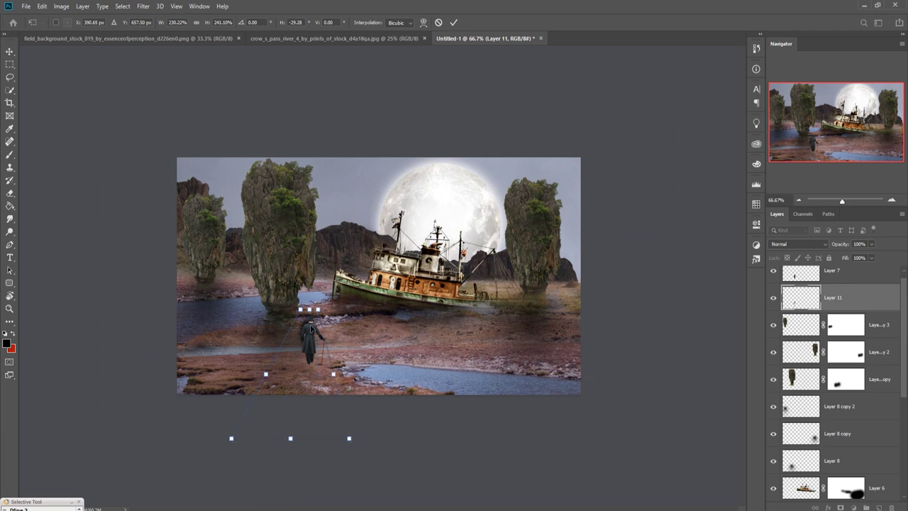
drag(312, 316, 313, 359)
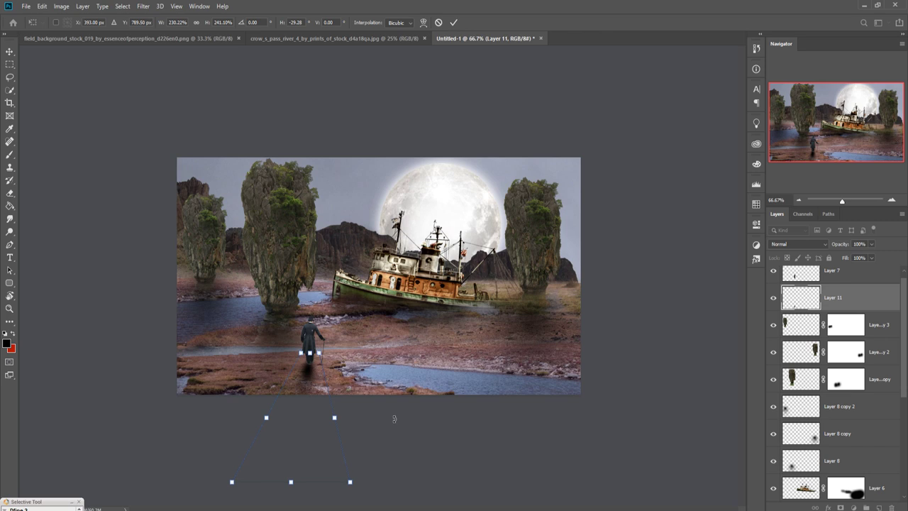
Set the shadow to 76% opacity, stretch it longer toward the viewer, and commit it
click(872, 244)
drag(864, 257, 862, 259)
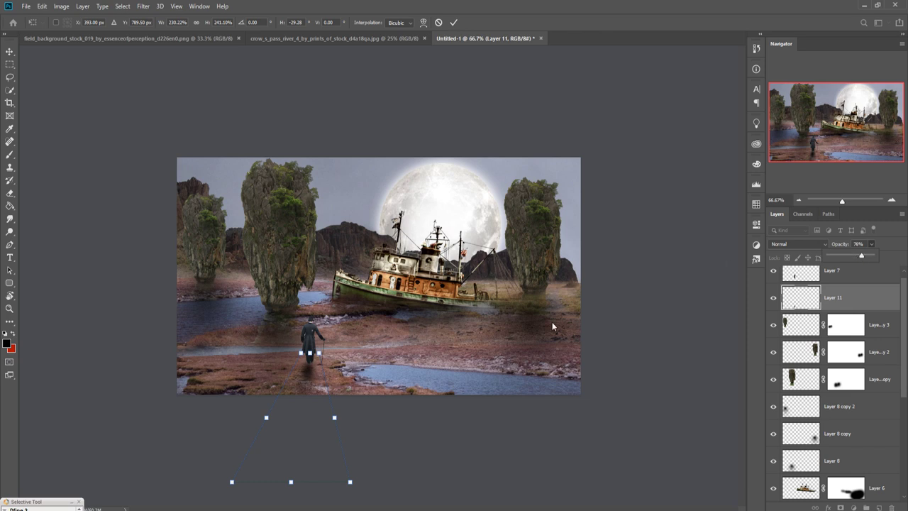
drag(292, 482, 295, 505)
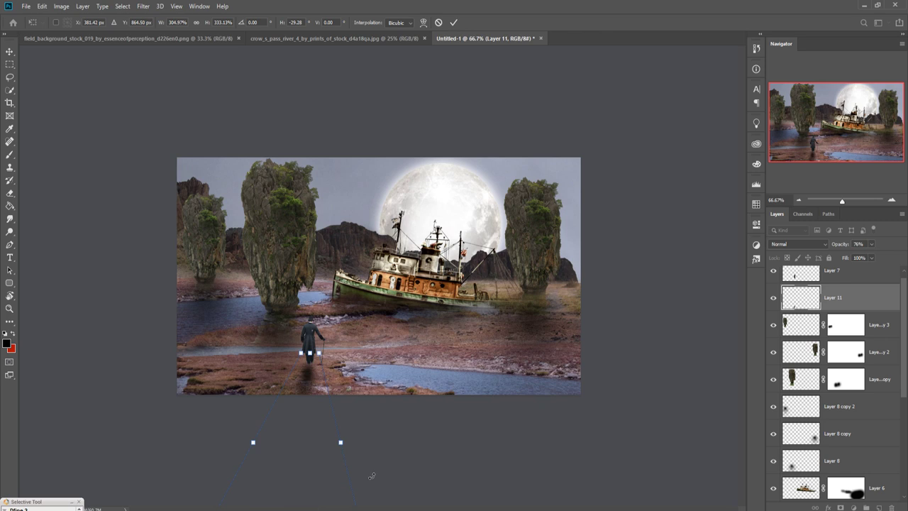
key(ctrl+minus)
key(ctrl+minus)
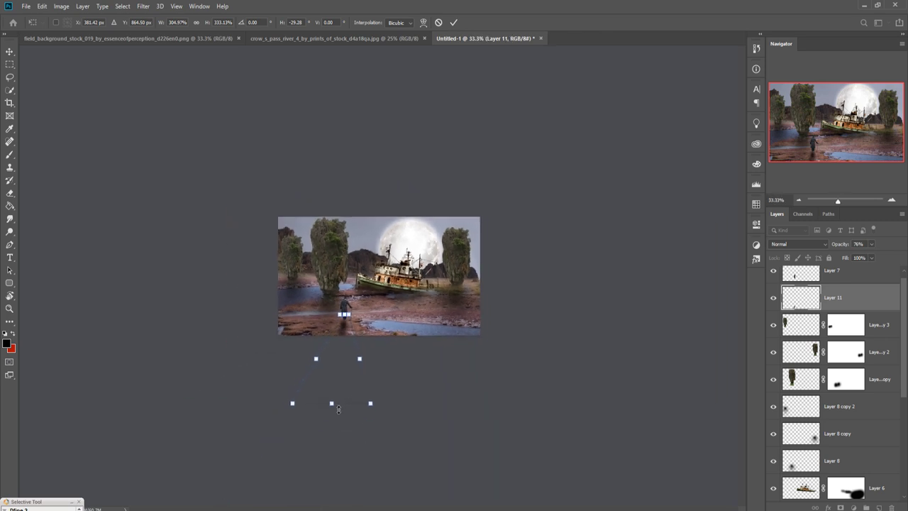
drag(339, 409, 326, 437)
key(Up)
key(Up)
key(Up)
key(Up)
key(Up)
key(Up)
key(Up)
key(Up)
click(456, 23)
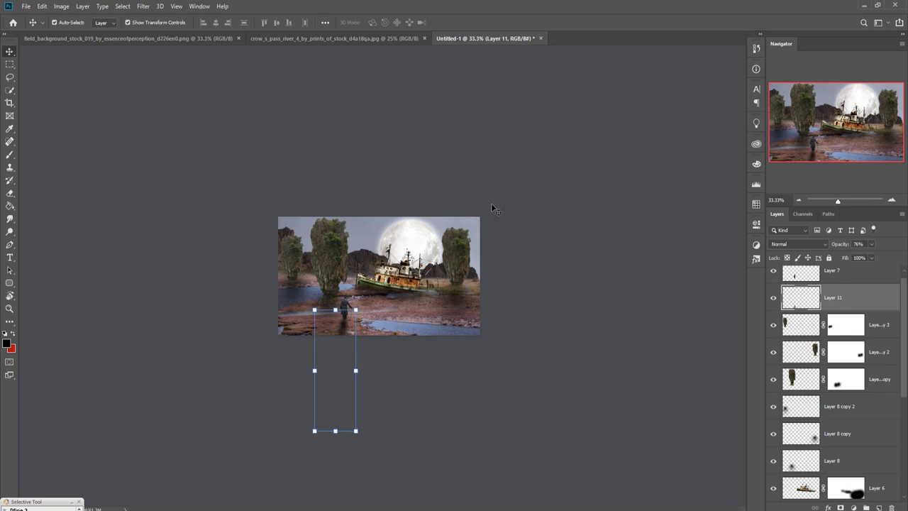
key(ctrl+plus)
key(ctrl+plus)
key(ctrl+plus)
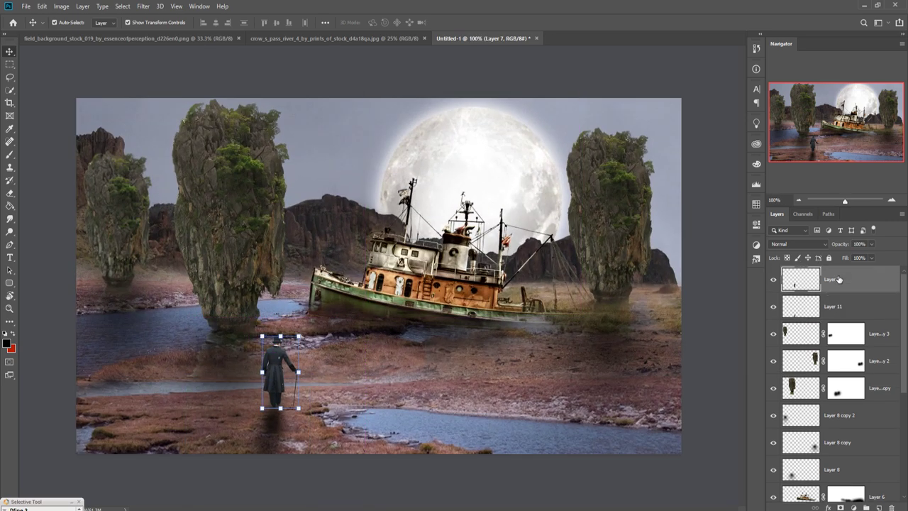
Add a Layer 12 clipped to the man's layer, set to Overlay, with a size-45 brush
click(880, 508)
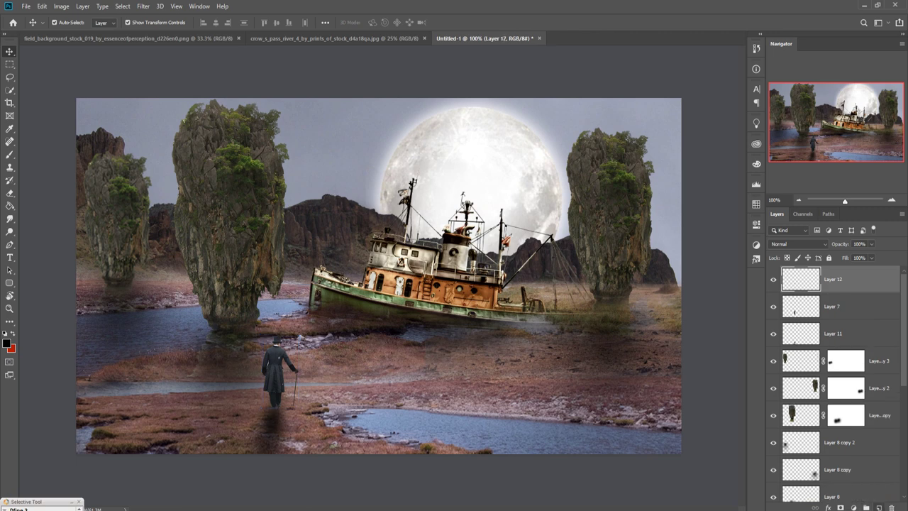
right_click(855, 279)
click(768, 285)
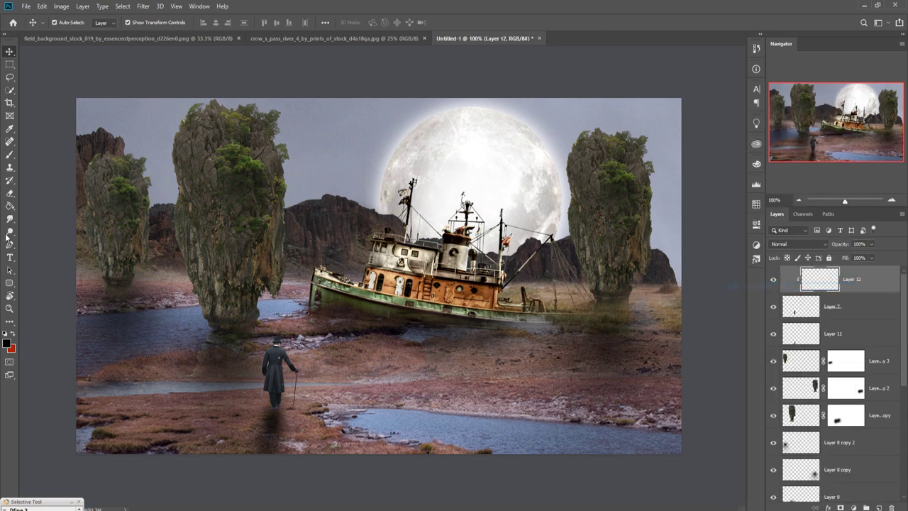
click(9, 154)
key(bracketleft)
key(bracketleft)
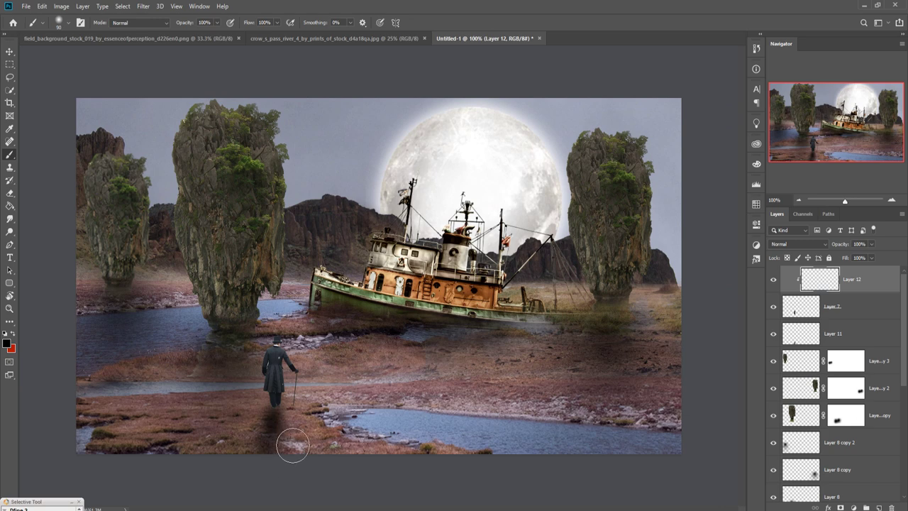
key(bracketleft)
key(bracketleft)
key(bracketleft)
key(bracketleft)
click(805, 244)
click(794, 367)
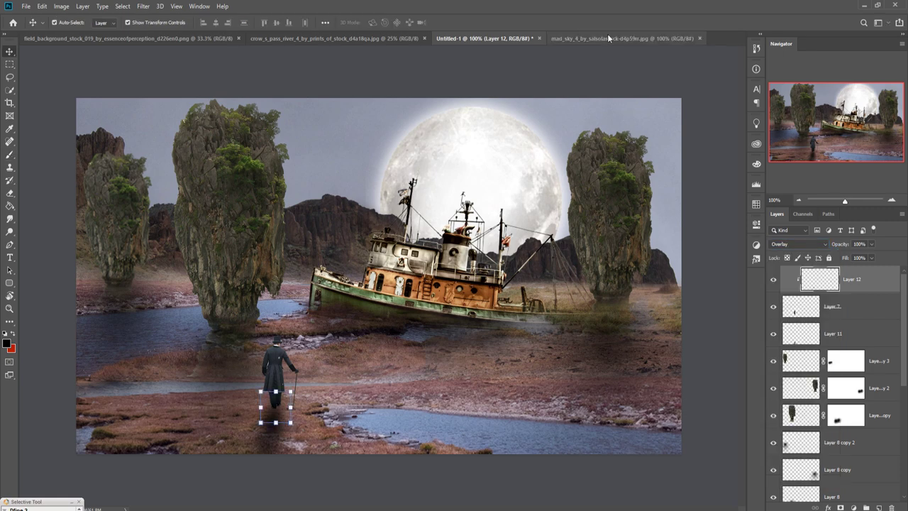
click(607, 34)
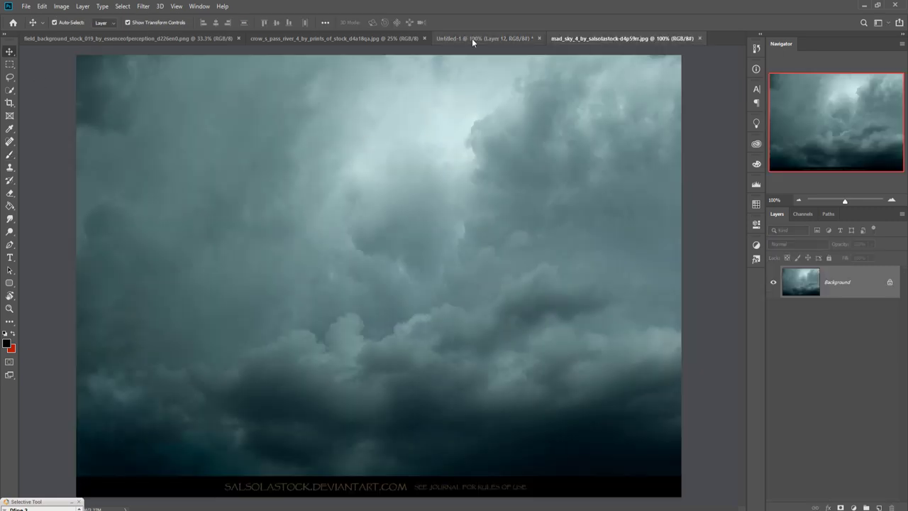
Copy the upper stormy sky from the mad_sky photo into the composite as Layer 13
click(471, 38)
click(587, 36)
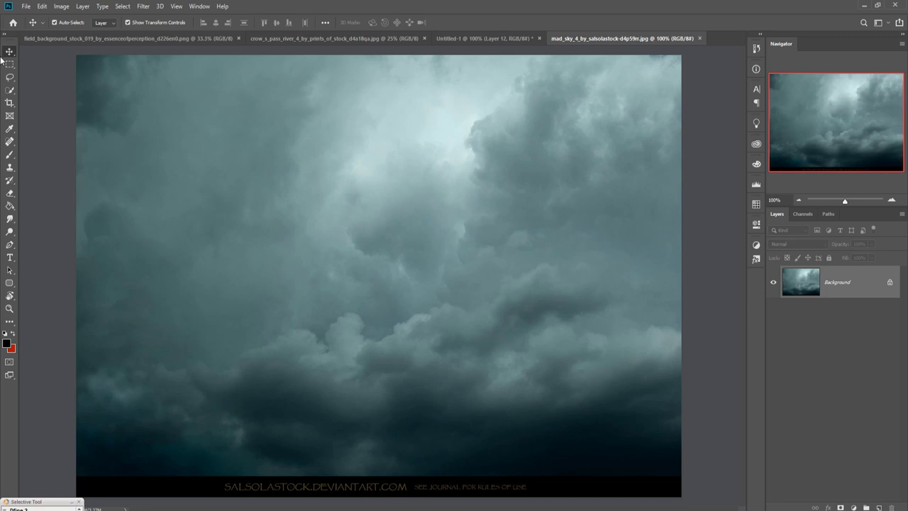
key(m)
drag(235, 54, 668, 280)
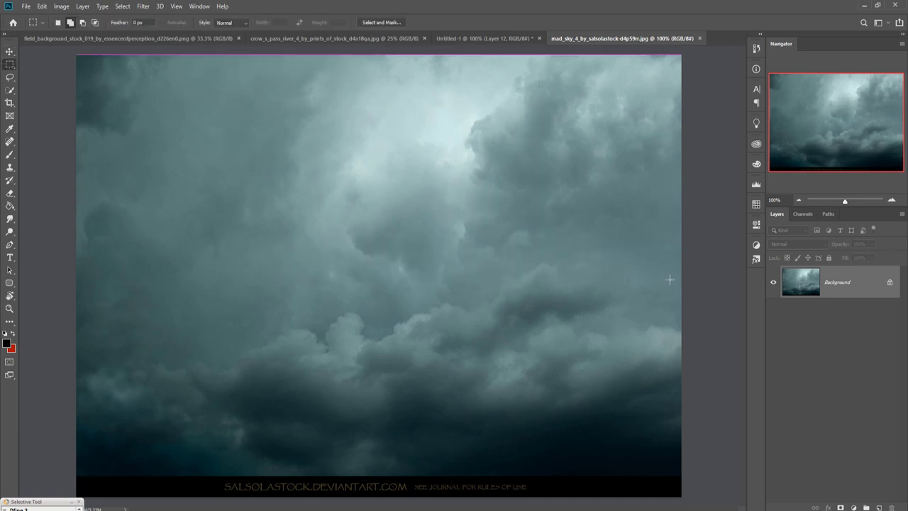
key(v)
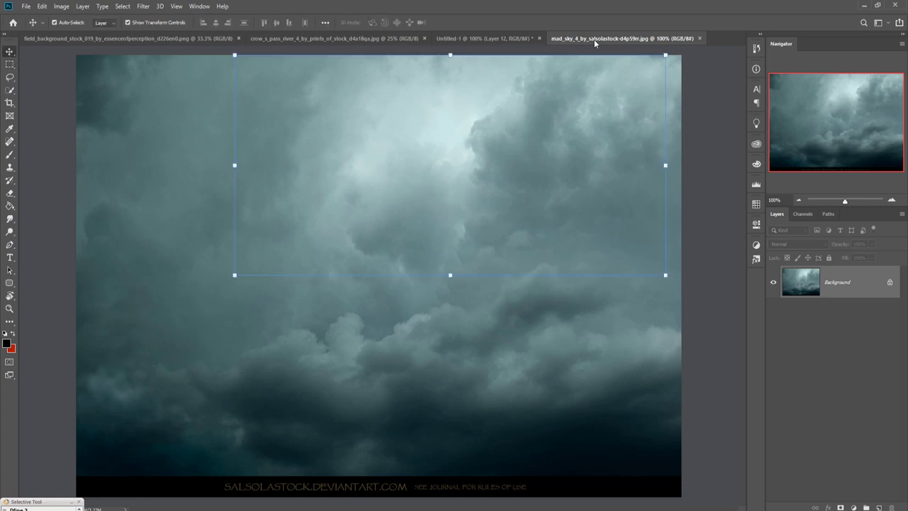
drag(593, 39, 596, 76)
drag(840, 176, 352, 127)
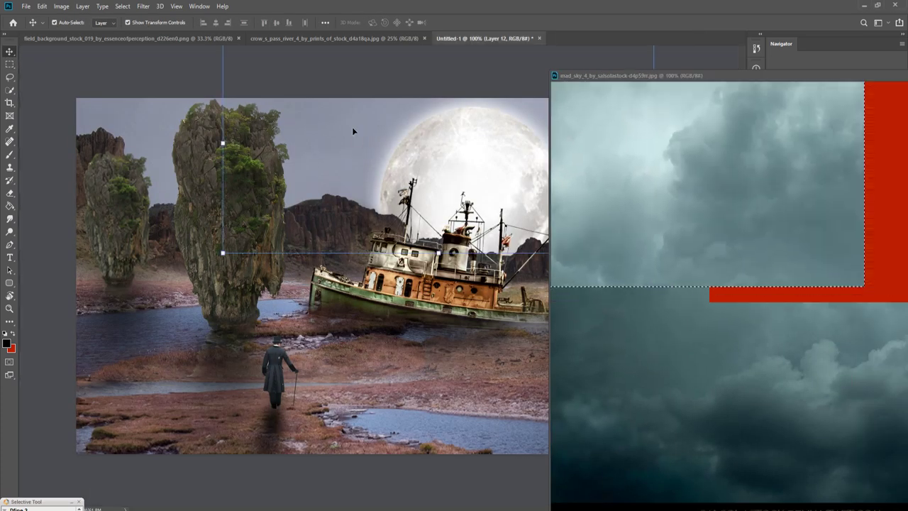
drag(837, 75, 564, 118)
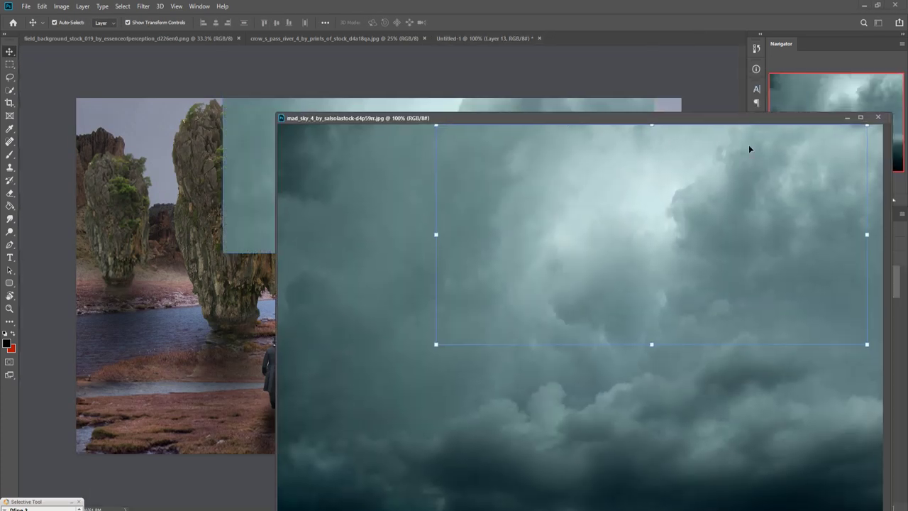
click(847, 117)
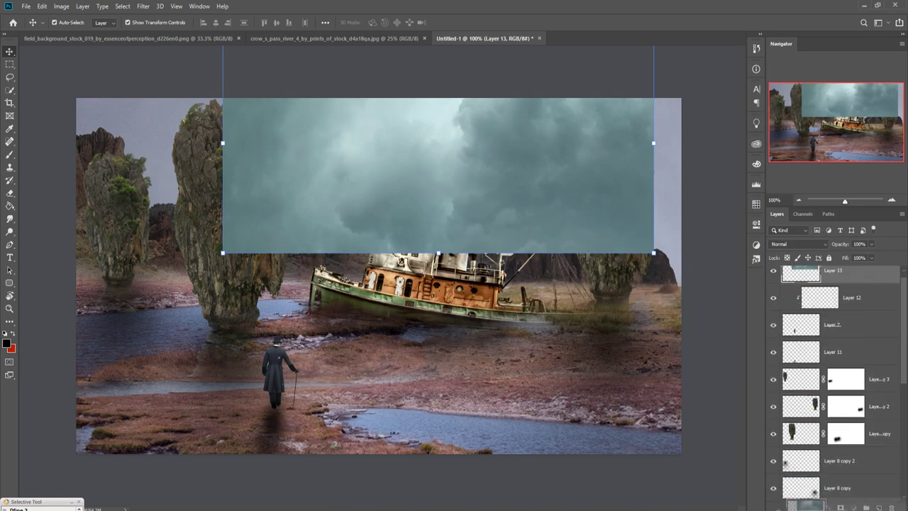
Move the clouds behind the moon and enlarge them to about 153% across the sky
mouse_move(855, 508)
mouse_down()
mouse_move(859, 408)
mouse_move(858, 447)
mouse_up()
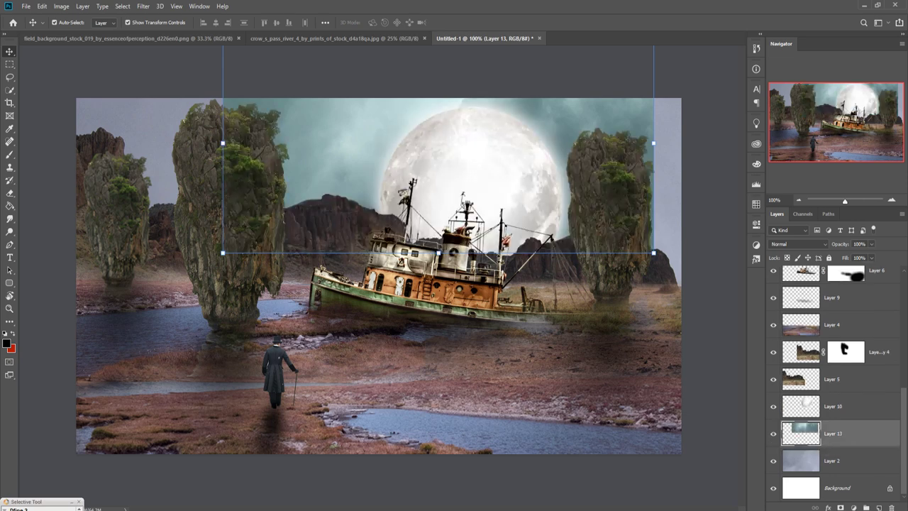
mouse_move(223, 253)
mouse_down()
mouse_move(49, 356)
mouse_move(26, 352)
mouse_up()
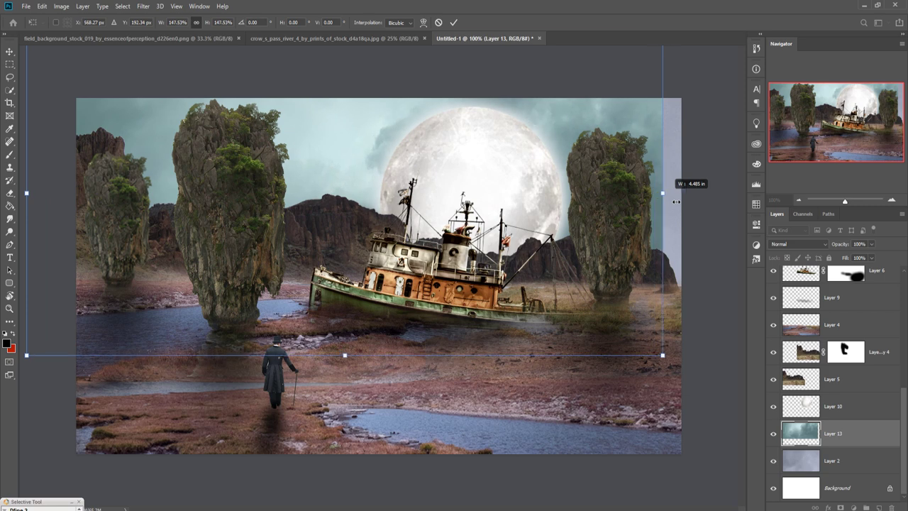
drag(660, 198, 686, 193)
drag(659, 125, 682, 142)
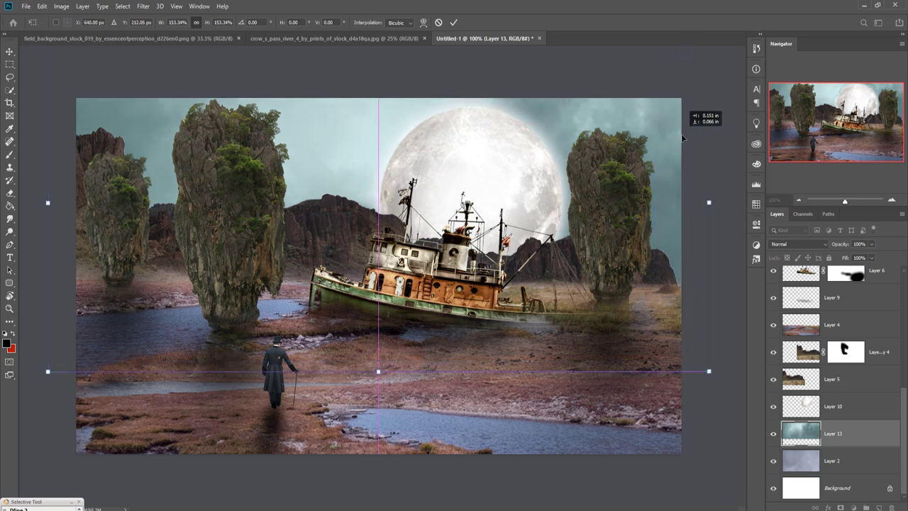
click(454, 22)
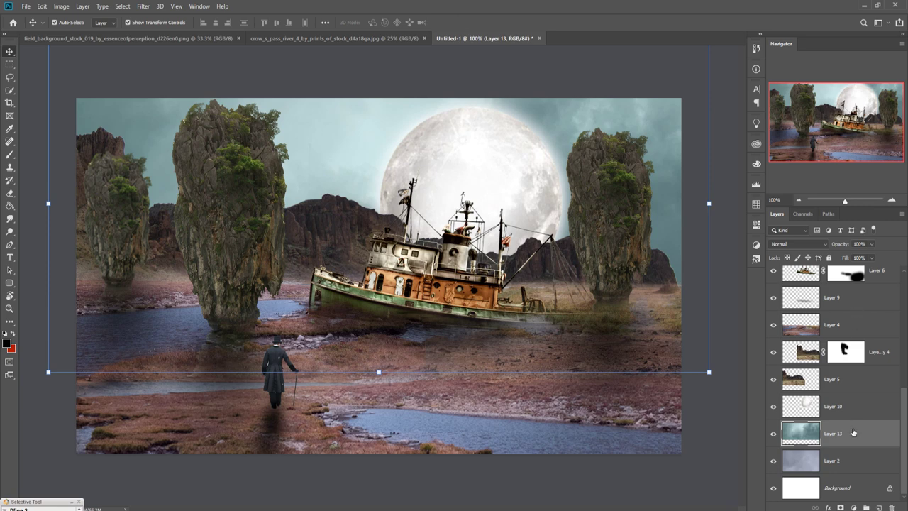
Add a Color Balance adjustment above Layer 12 with midtones Yellow-Blue +43 and Cyan-Red -11
scroll(855, 426, up, 5)
scroll(864, 414, up, 5)
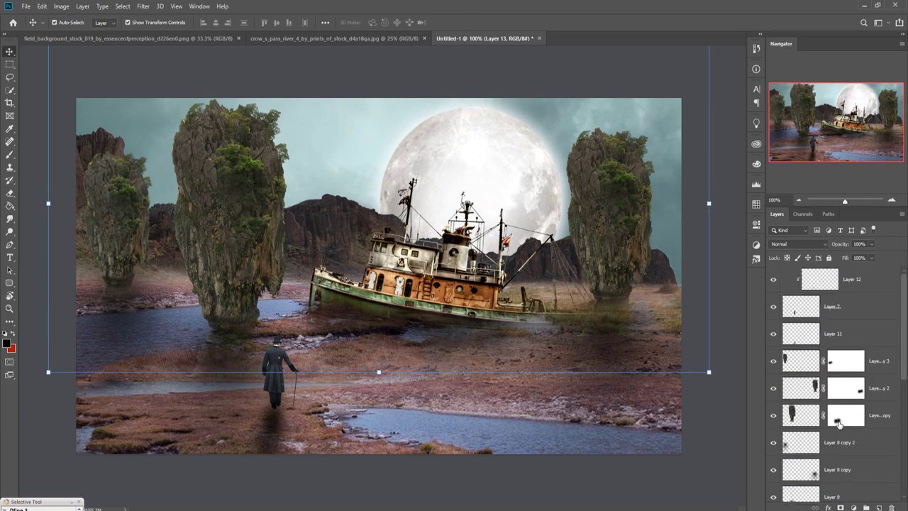
click(882, 283)
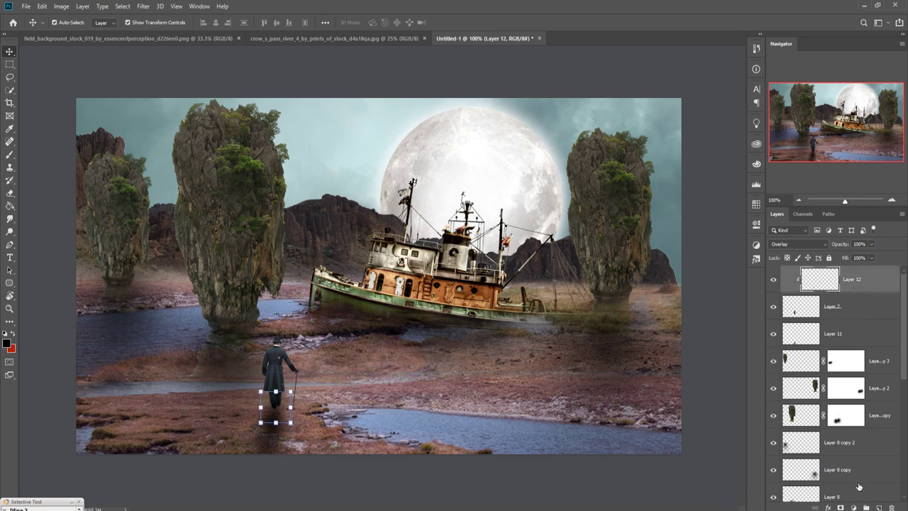
click(854, 507)
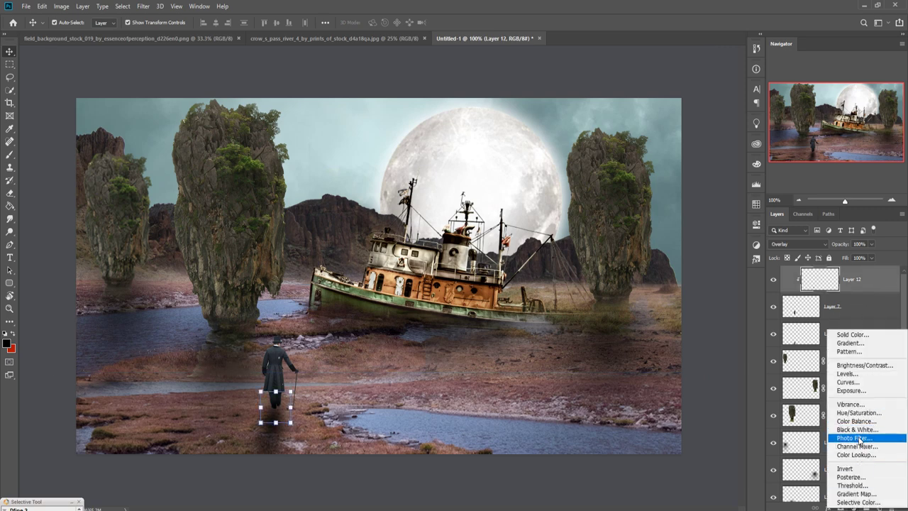
click(857, 420)
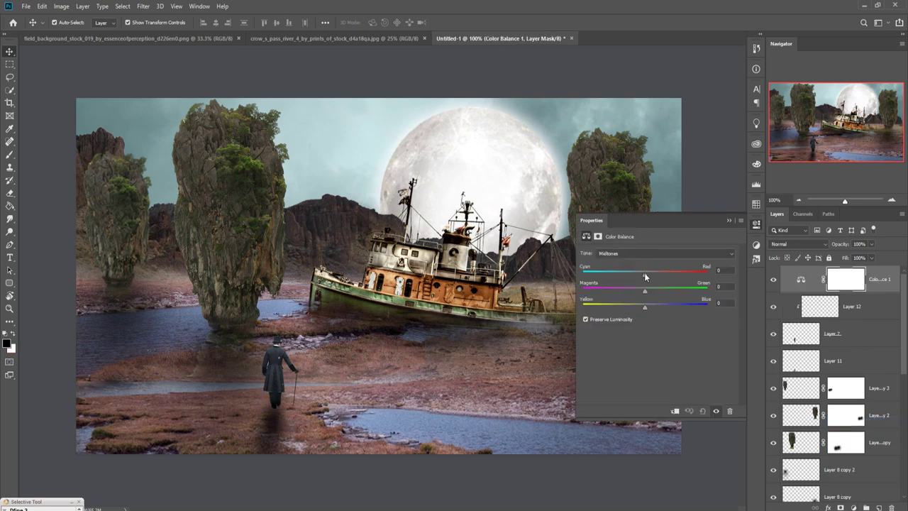
drag(644, 305, 654, 308)
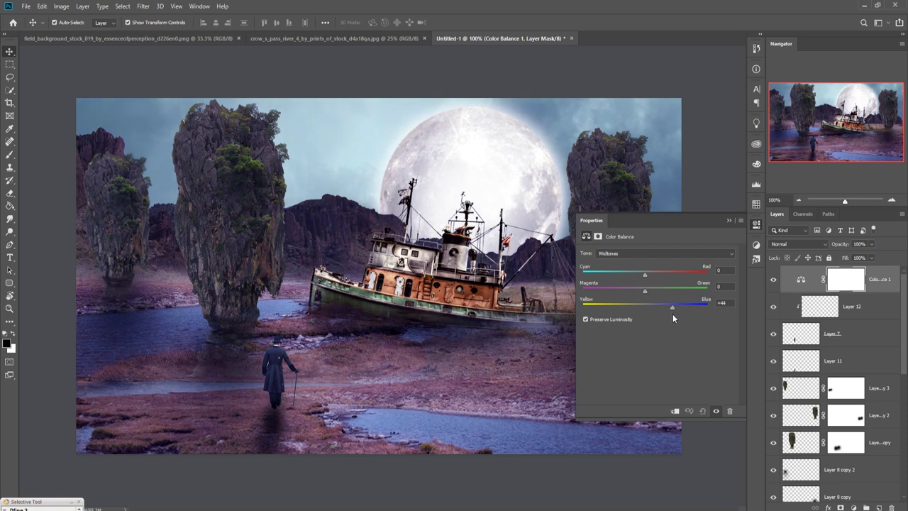
drag(673, 314, 666, 308)
drag(645, 277, 637, 278)
click(728, 221)
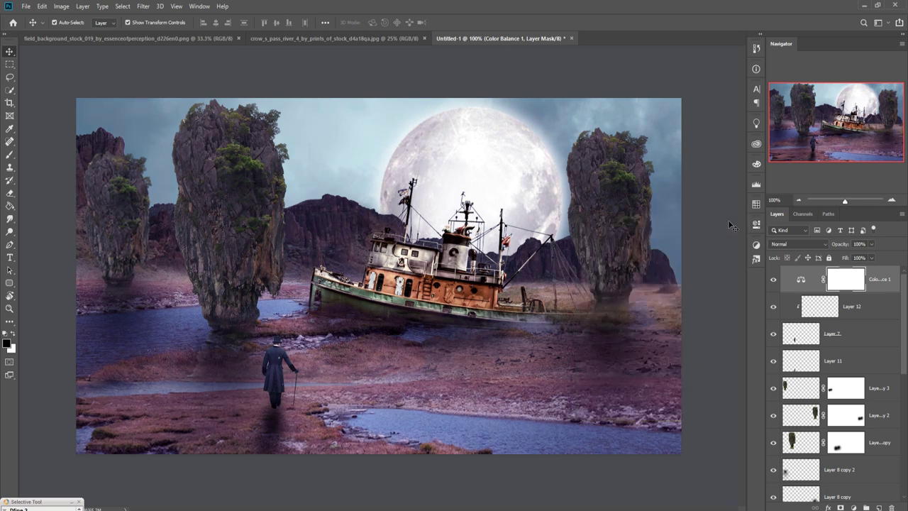
click(884, 286)
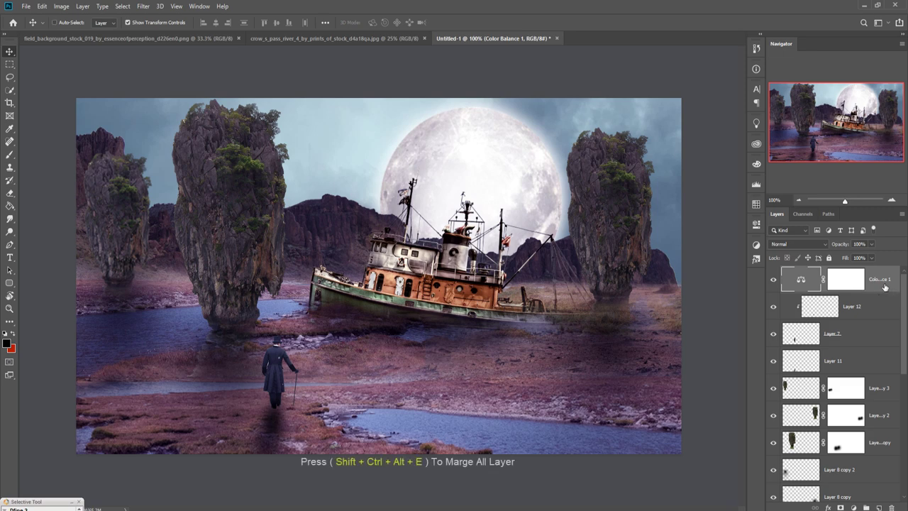
Stamp all visible layers into Layer 14, duplicate it, and launch Camera Raw on the copy
key(ctrl+shift+alt+e)
right_click(885, 287)
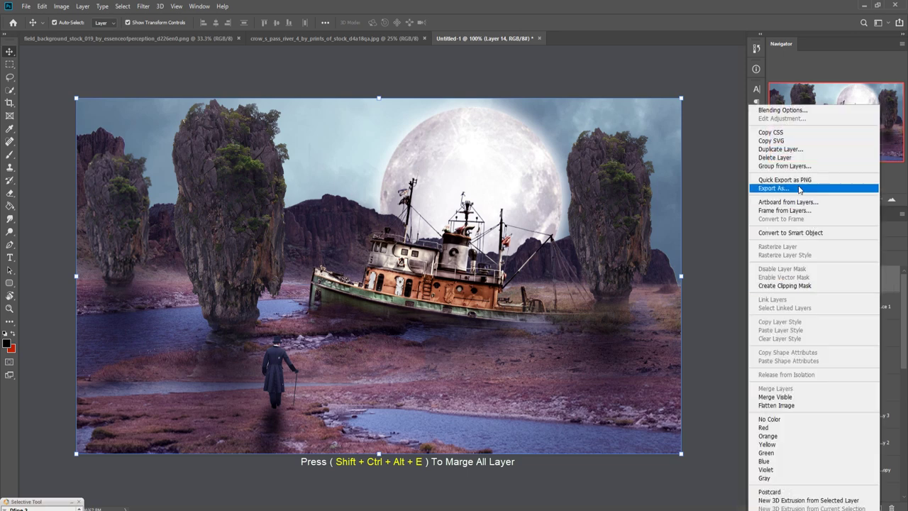
click(808, 158)
click(538, 146)
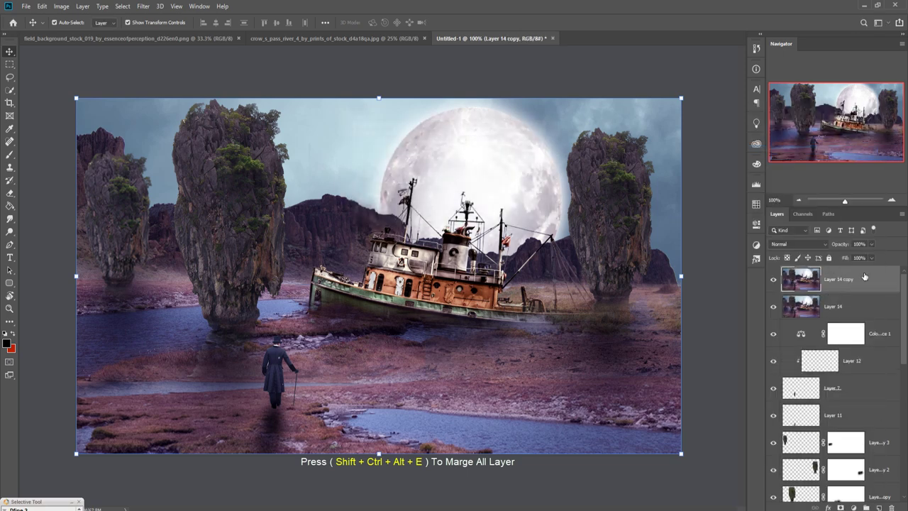
click(143, 5)
click(167, 65)
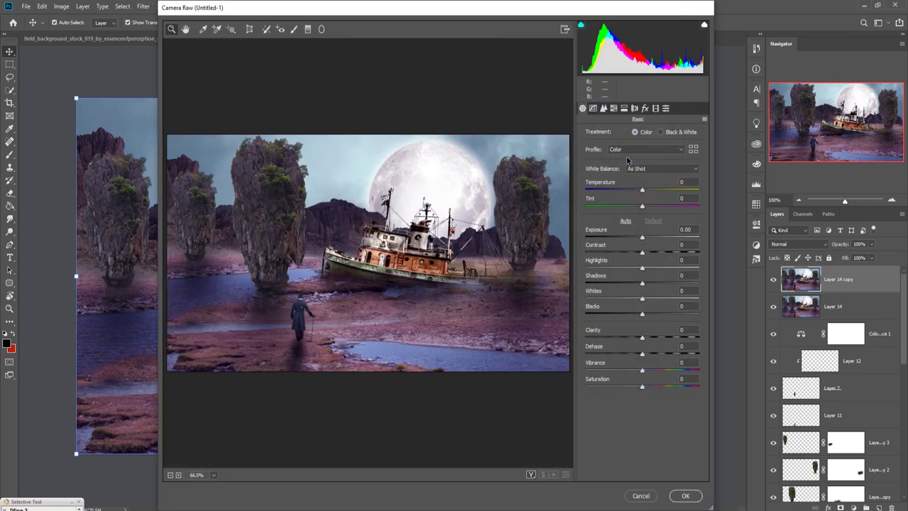
Add a corner vignette and split-tone highlights to hue 44 and shadows to blue hue 201
click(645, 107)
drag(642, 239, 625, 243)
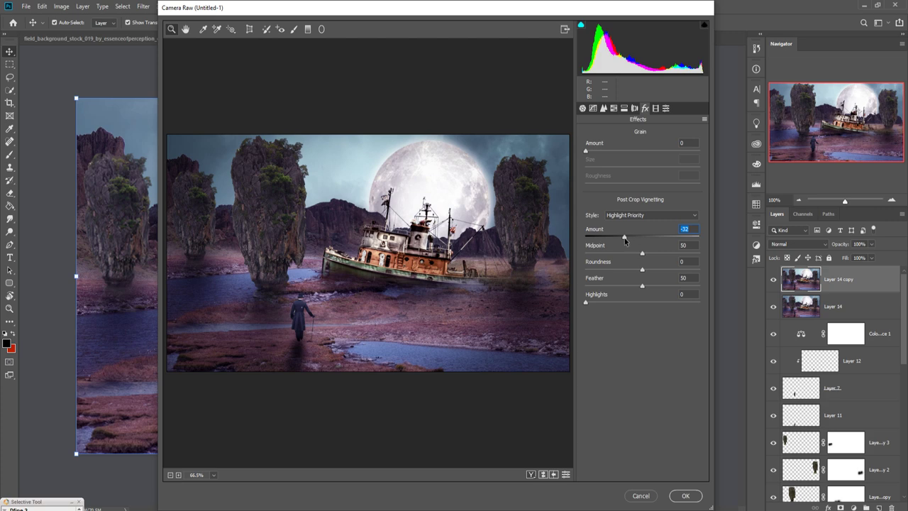
click(624, 107)
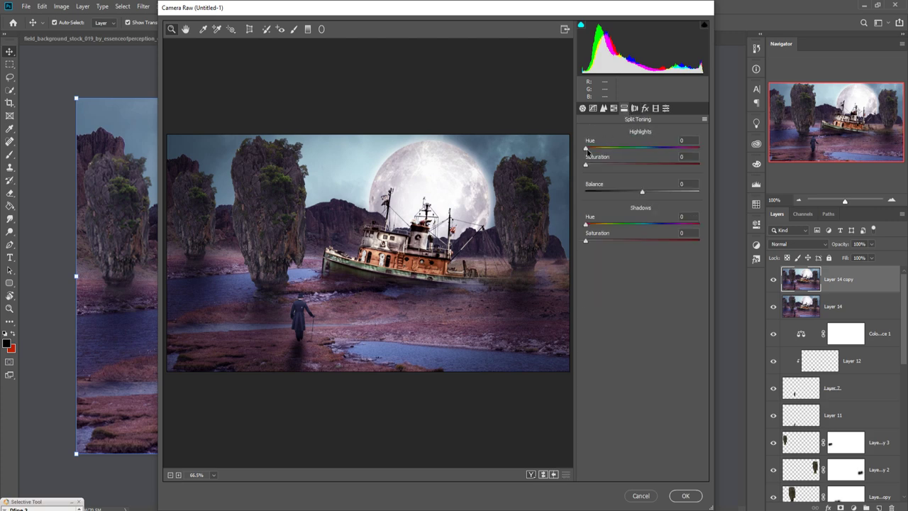
mouse_move(587, 150)
mouse_down()
mouse_move(601, 154)
mouse_move(600, 166)
mouse_up()
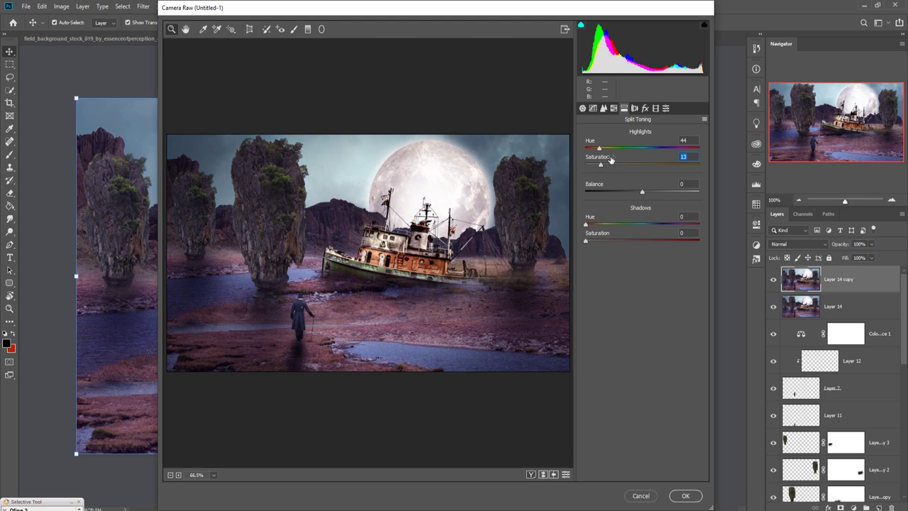
mouse_move(586, 224)
mouse_down()
mouse_move(644, 226)
mouse_move(646, 234)
mouse_up()
click(586, 241)
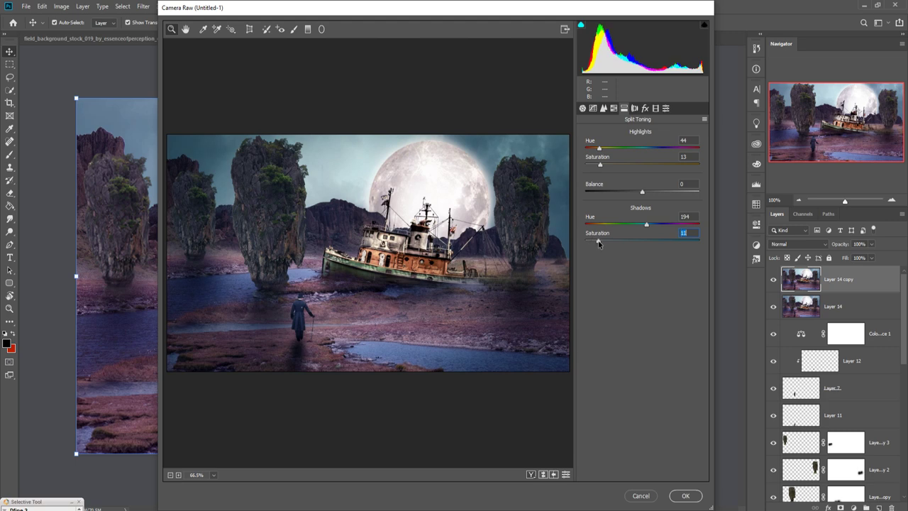
drag(586, 242, 602, 242)
drag(646, 224, 648, 228)
click(602, 242)
Raise overall Saturation to +13 and apply the Camera Raw grade
click(582, 107)
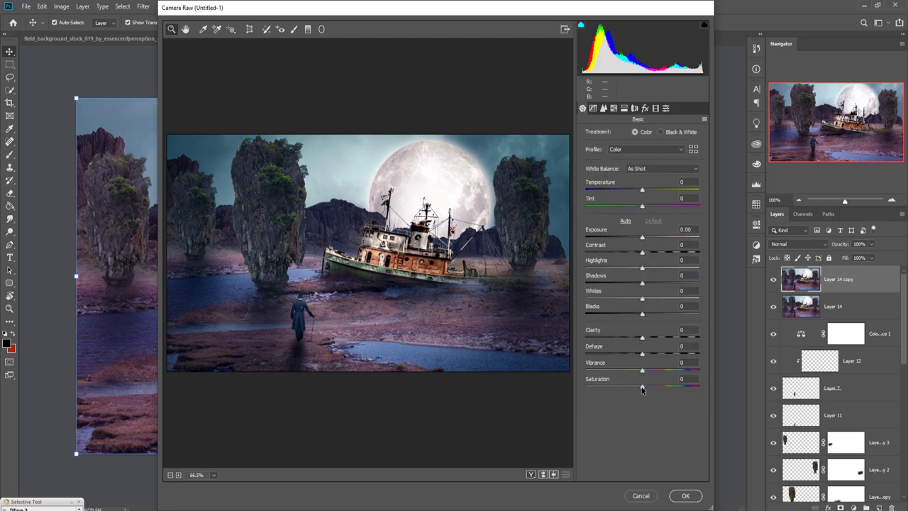
drag(644, 391, 651, 392)
click(685, 495)
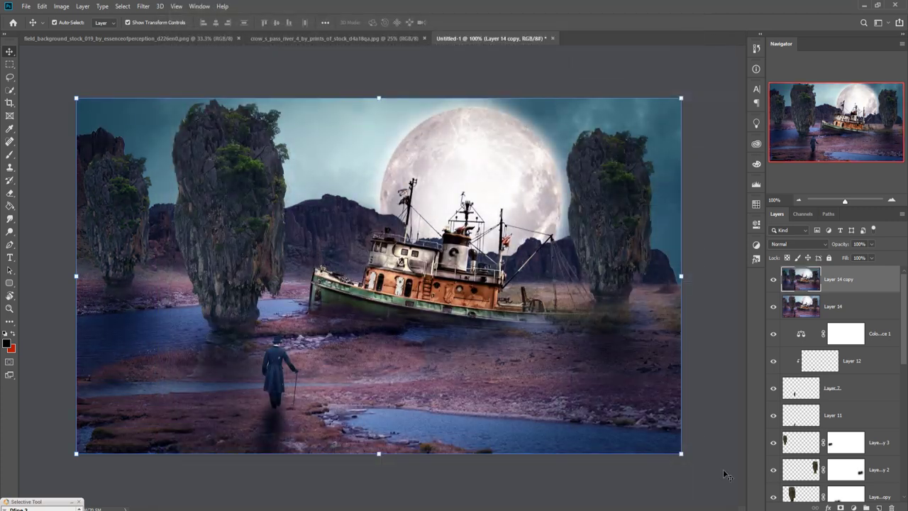
Apply Color Efex Pro 4 Cross Processing at about 48% strength with shadows at 0%
right_click(856, 288)
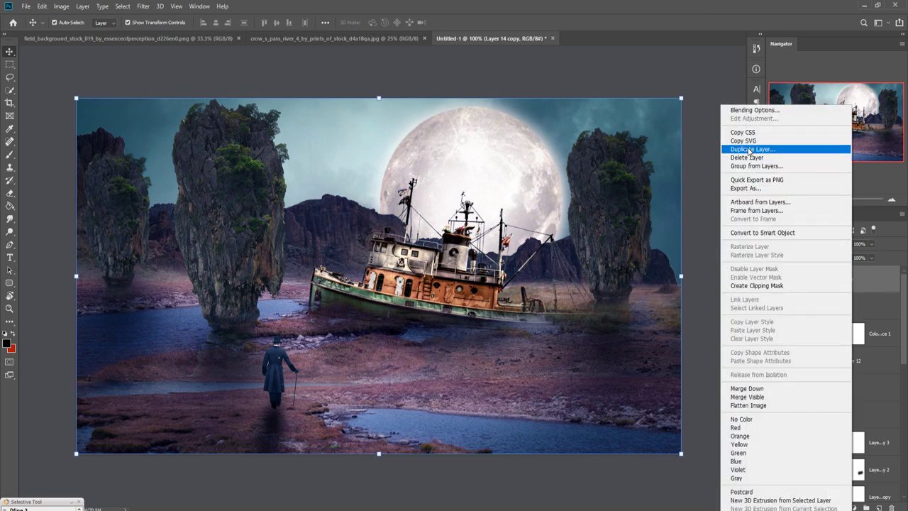
click(882, 281)
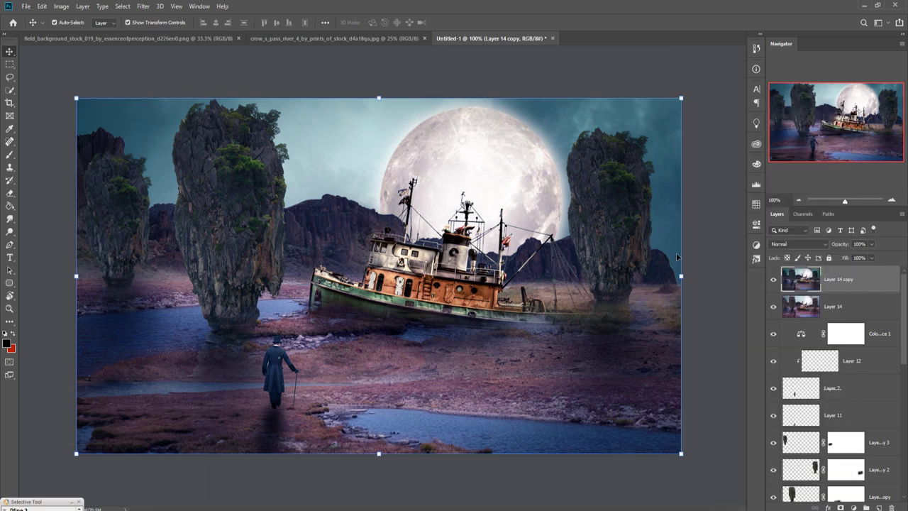
click(146, 8)
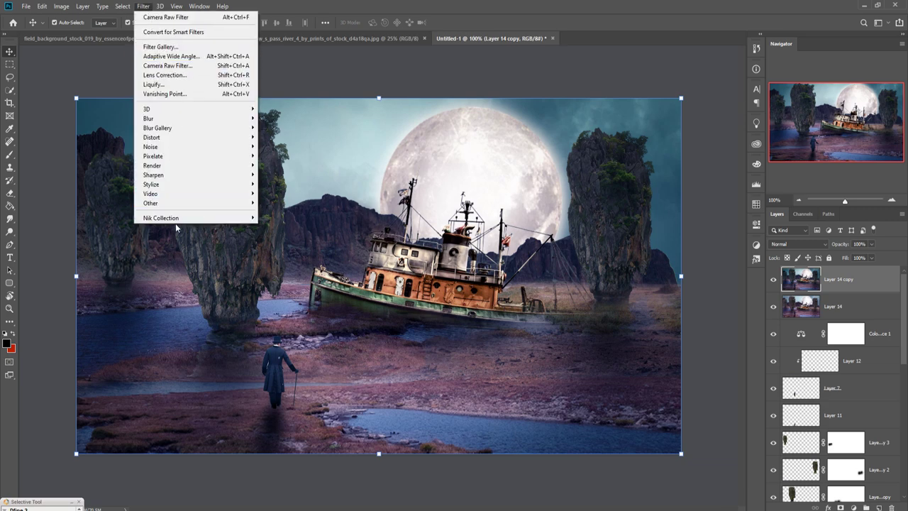
mouse_move(162, 218)
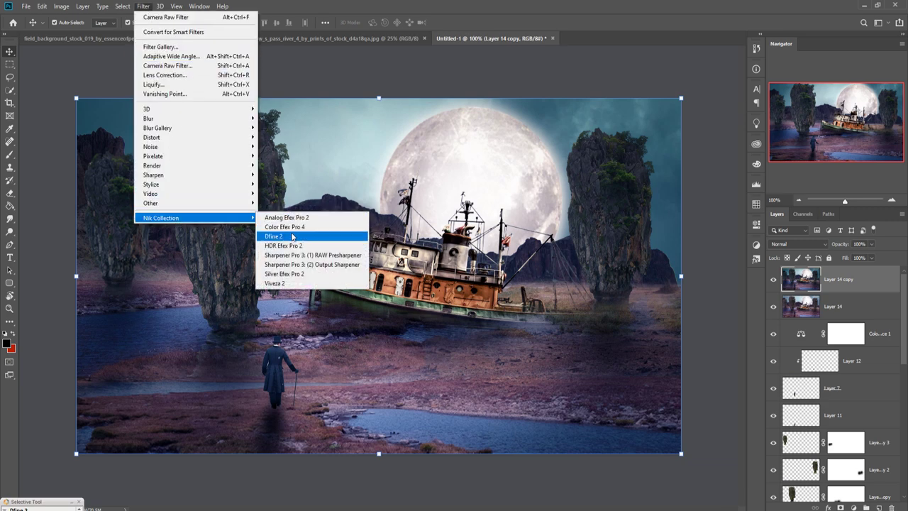
click(283, 235)
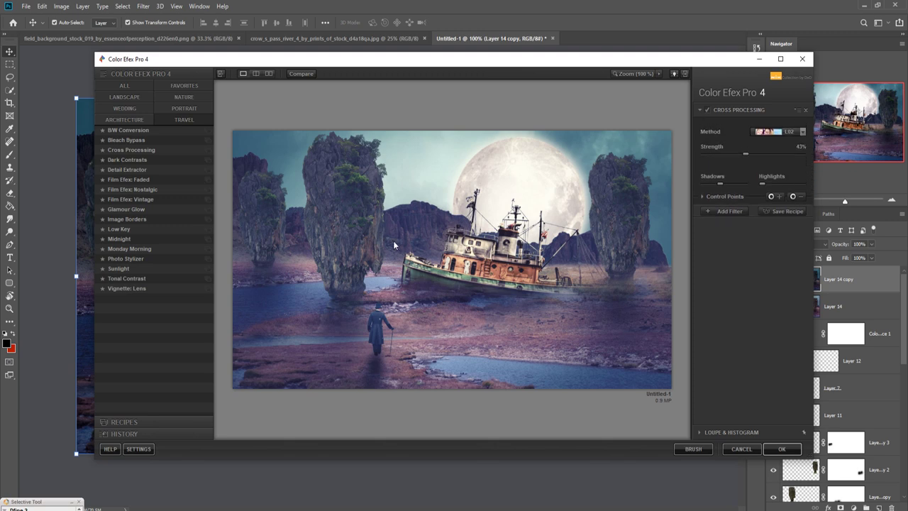
drag(720, 182, 727, 182)
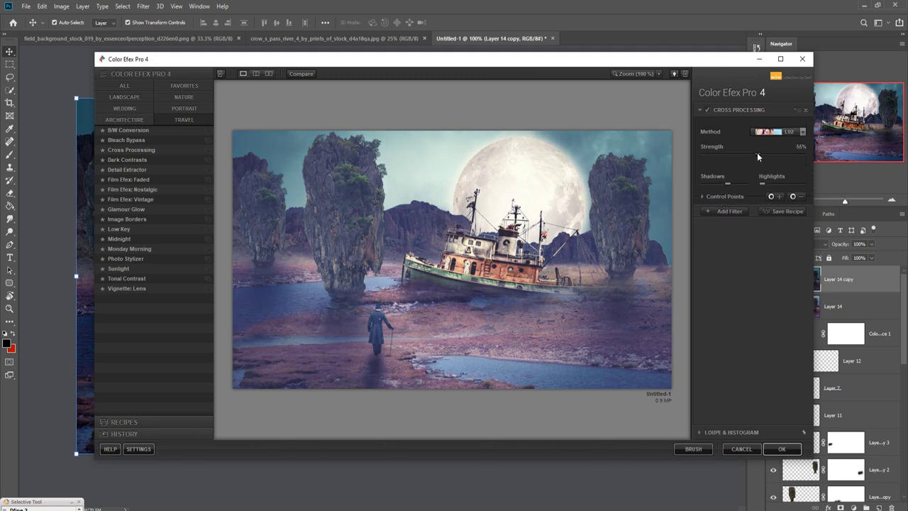
drag(756, 152, 749, 154)
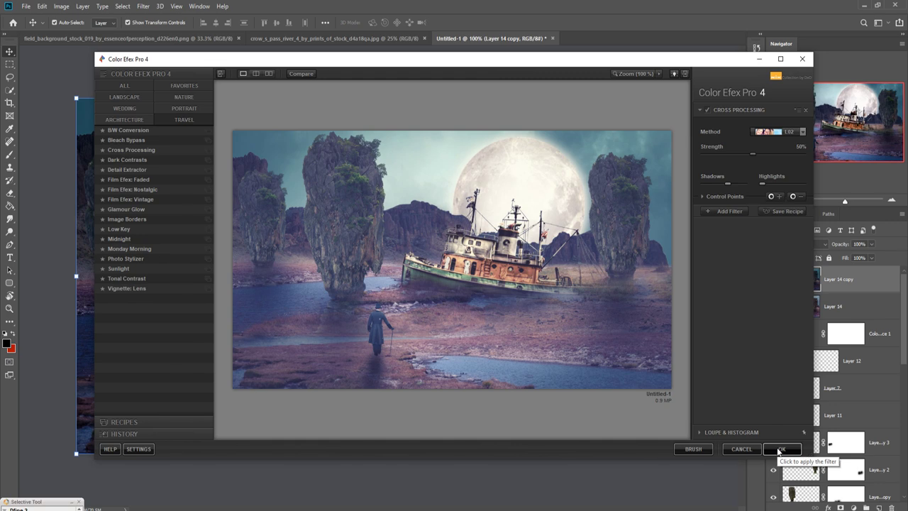
drag(727, 186, 735, 184)
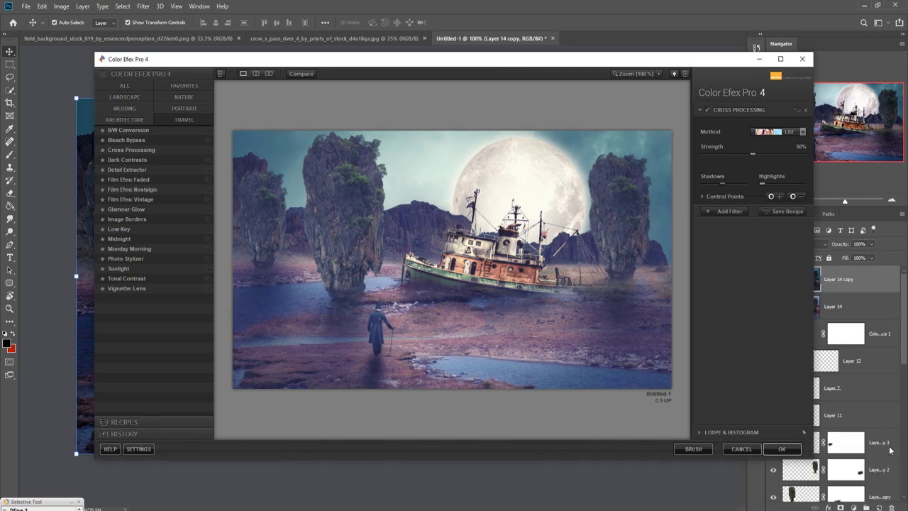
click(795, 449)
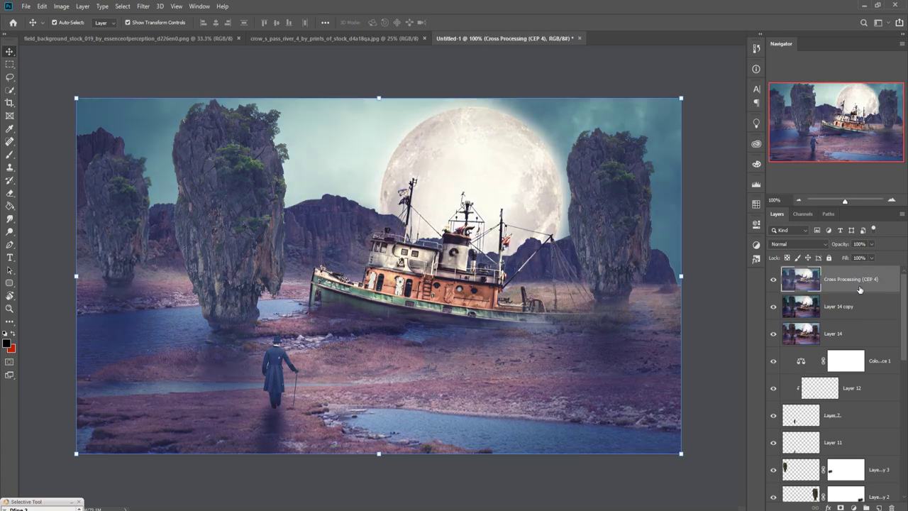
Add a Neutral Density Light 3 gradient fill layer on top, blended in Overlay mode
click(853, 508)
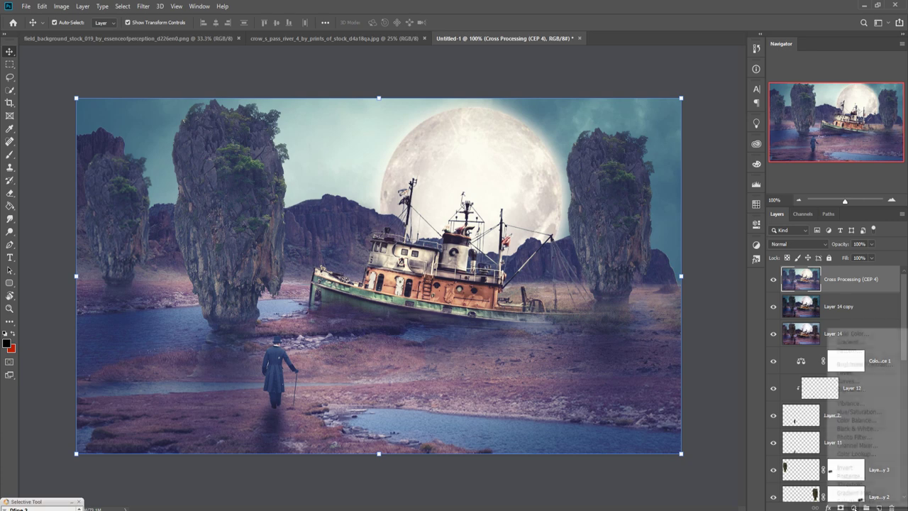
click(852, 342)
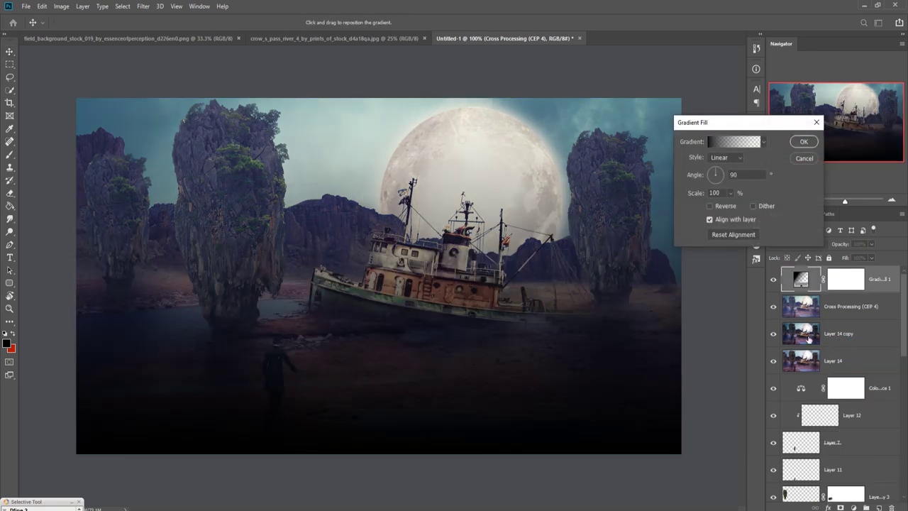
click(734, 142)
click(635, 299)
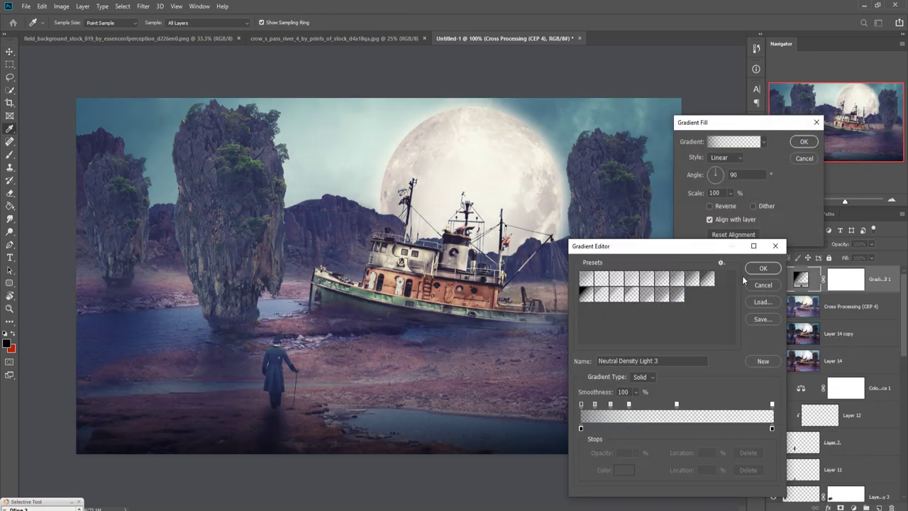
click(757, 268)
click(803, 141)
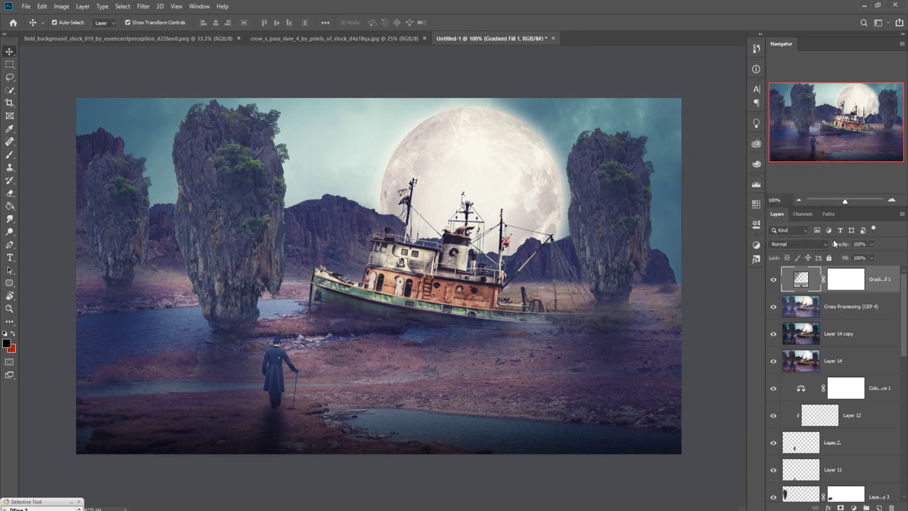
click(821, 245)
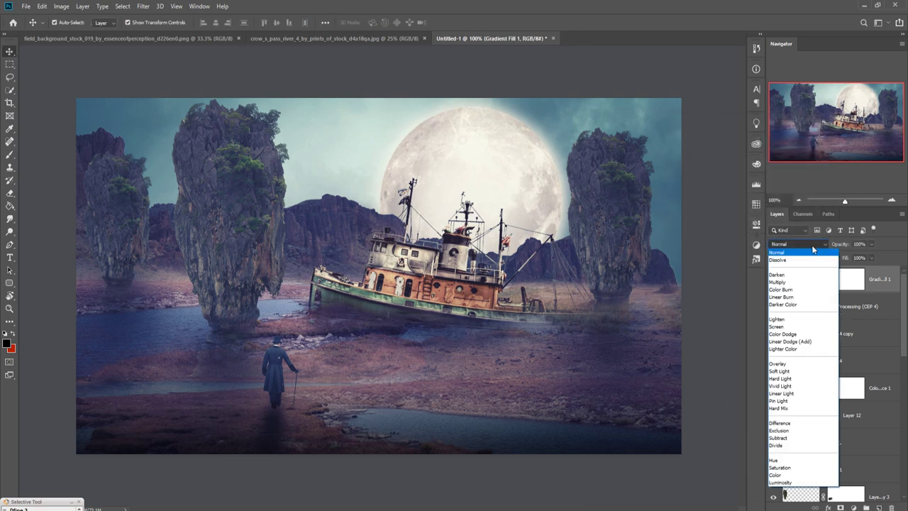
click(785, 367)
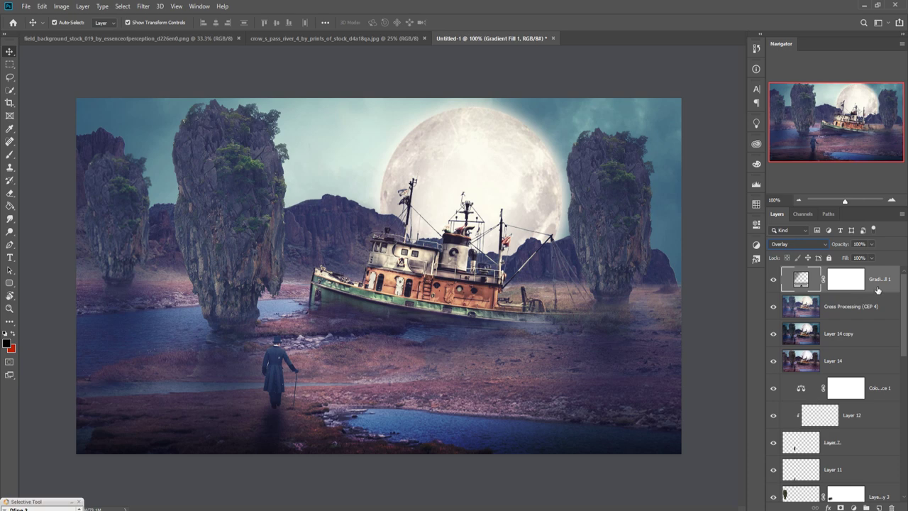
Add a Photo Filter adjustment layer with a vivid custom cyan colour at 25% density
click(853, 507)
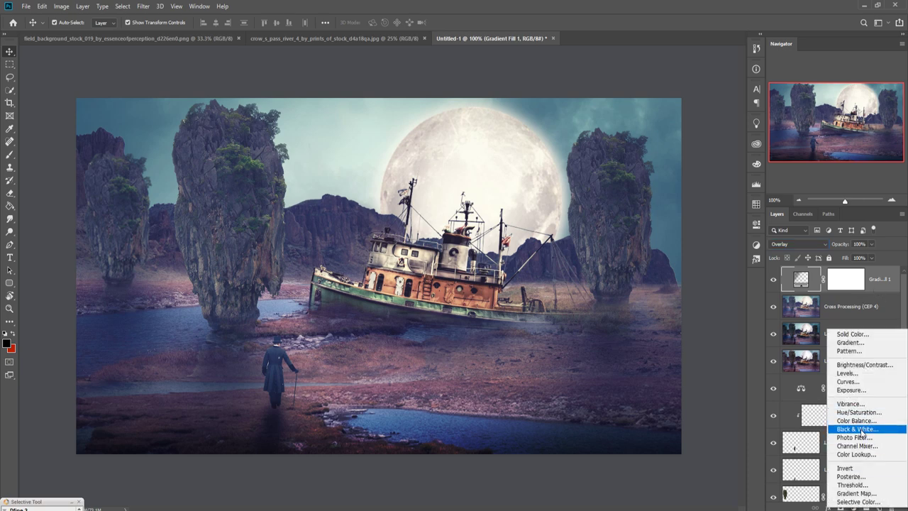
click(863, 438)
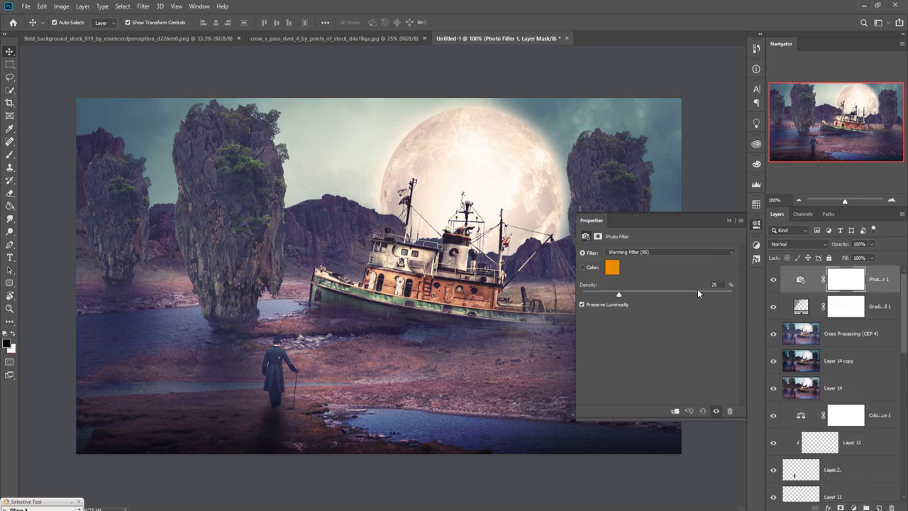
click(612, 269)
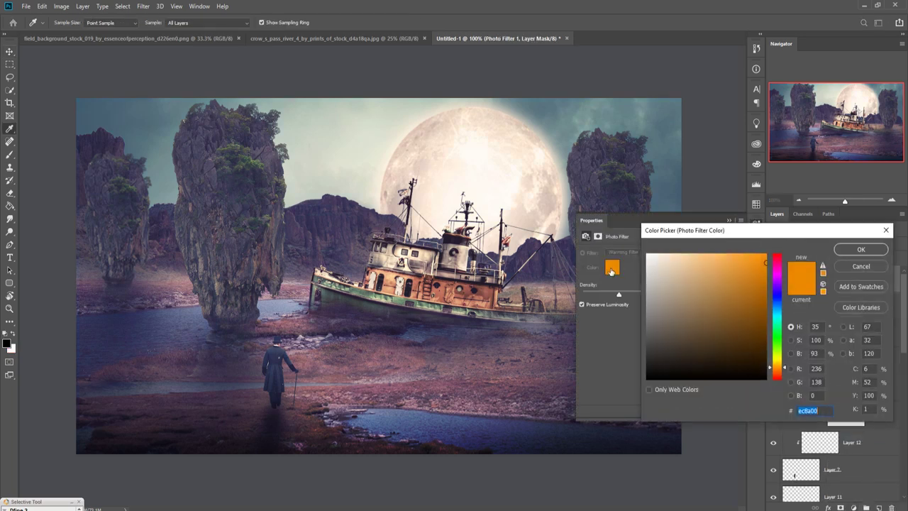
click(778, 317)
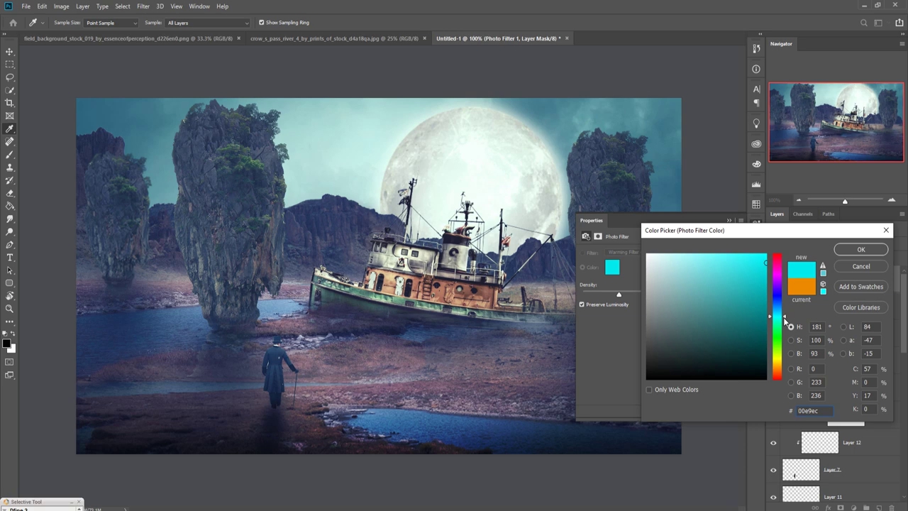
drag(785, 320, 786, 321)
click(752, 267)
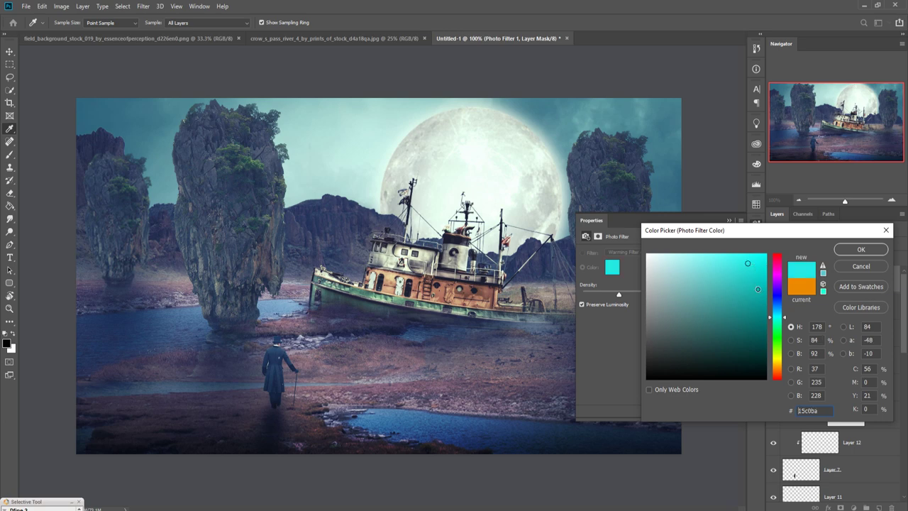
drag(757, 288, 766, 256)
click(860, 249)
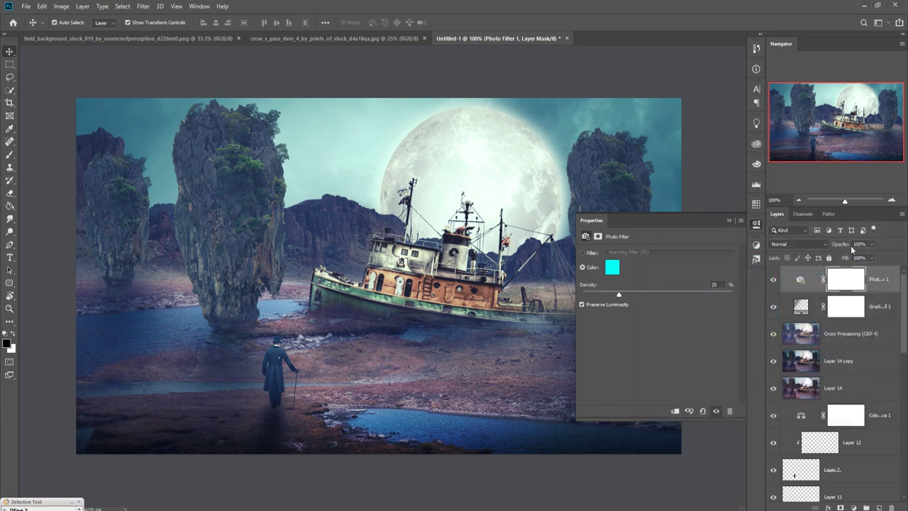
click(728, 220)
click(883, 291)
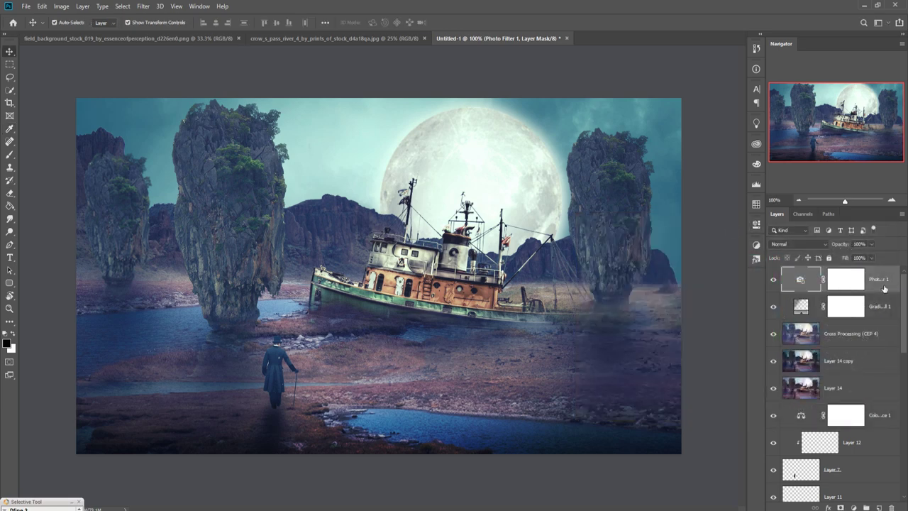
On a new Layer 15, paint black with a 600 px, 4%-opacity brush over the lower-left water and ground
click(879, 507)
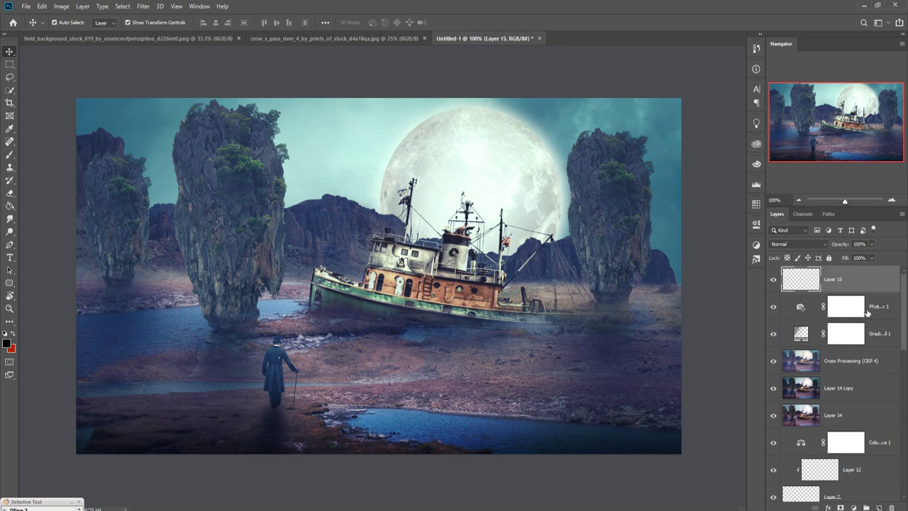
click(9, 153)
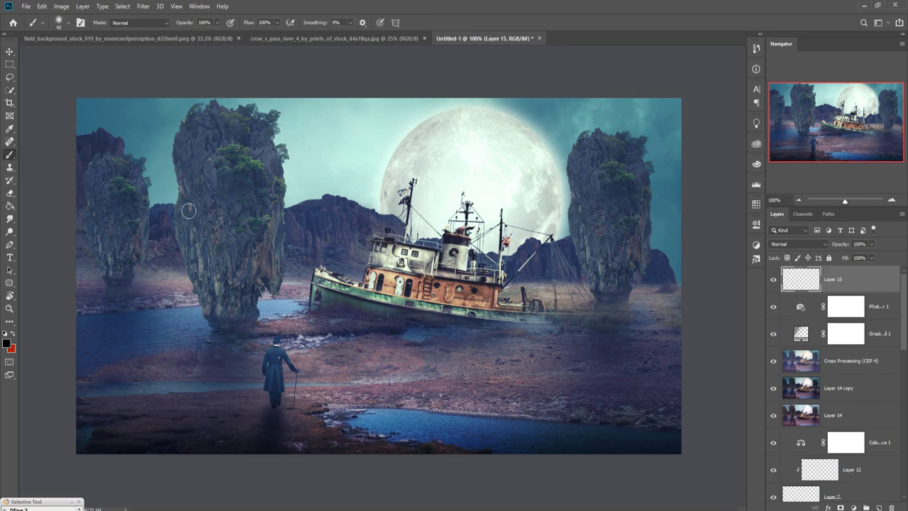
key(bracketright)
key(bracketright)
key(bracketright)
key(bracketright)
key(bracketright)
key(bracketright)
key(bracketright)
key(bracketright)
key(bracketright)
key(bracketright)
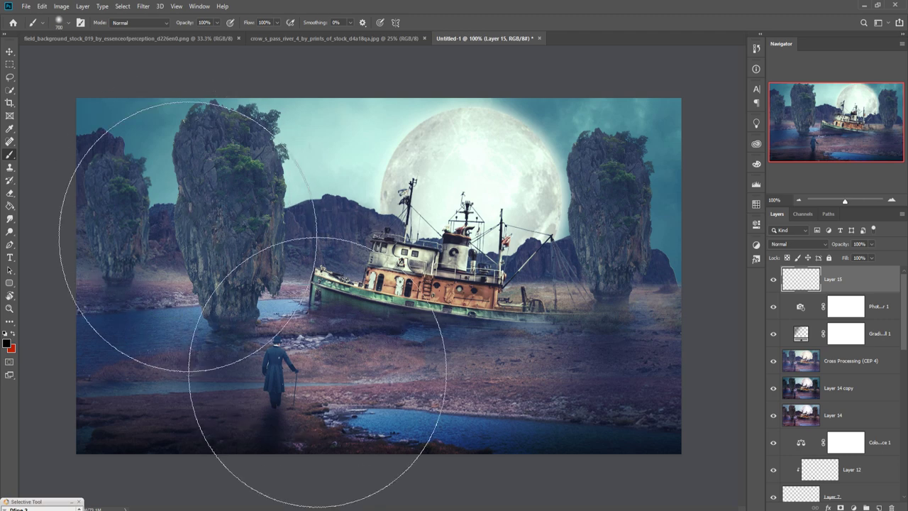
key(ctrl+minus)
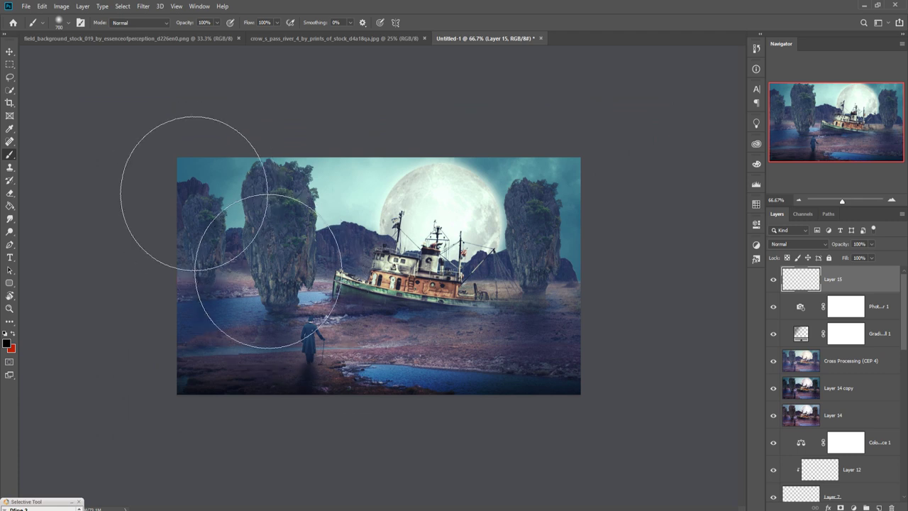
key(bracketleft)
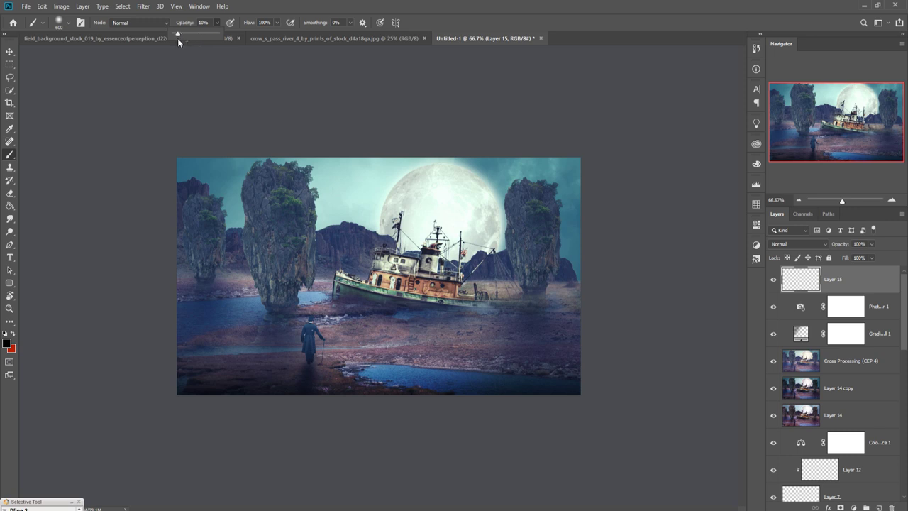
click(213, 142)
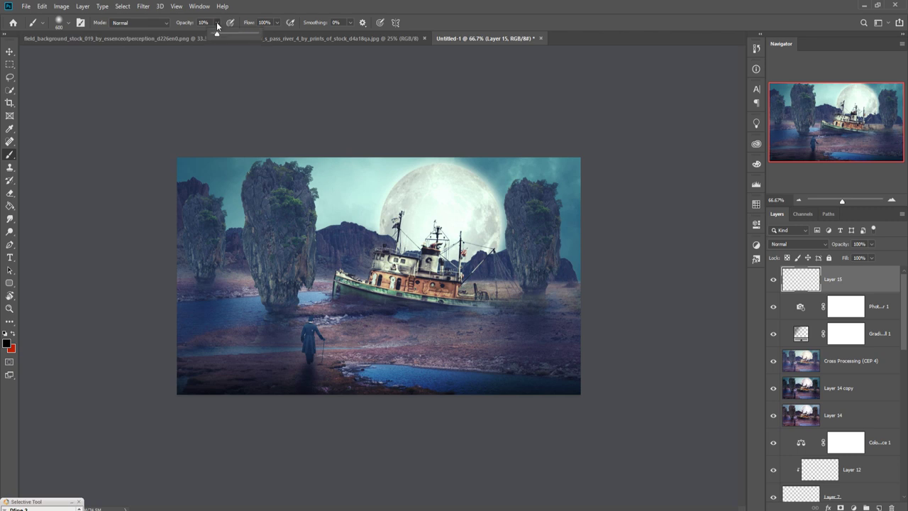
drag(216, 33, 215, 33)
click(253, 142)
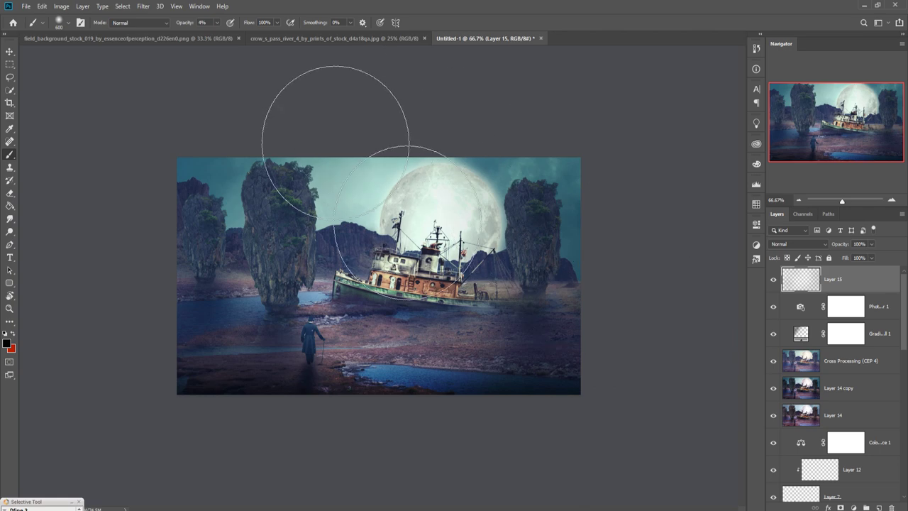
mouse_move(231, 187)
mouse_down()
mouse_move(170, 307)
mouse_move(182, 354)
mouse_up()
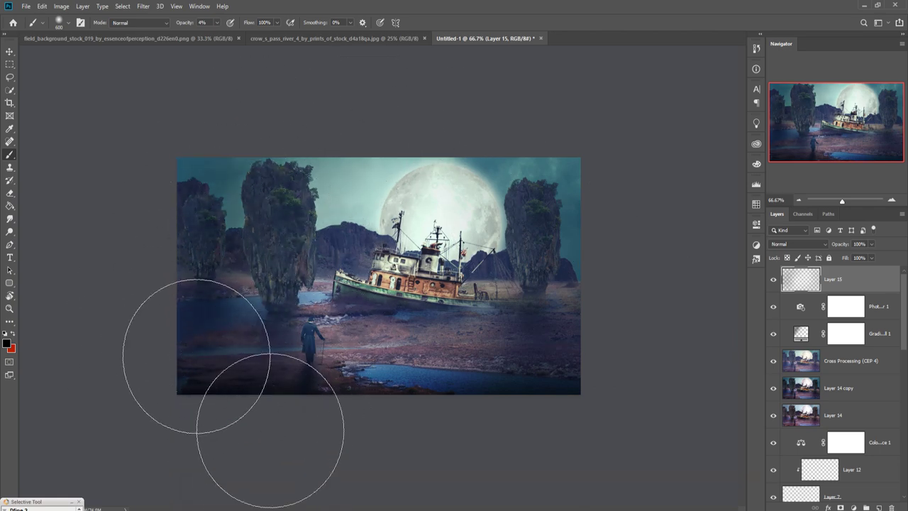
mouse_move(255, 192)
mouse_down()
mouse_move(176, 412)
mouse_move(588, 263)
mouse_move(552, 227)
mouse_move(618, 151)
mouse_move(600, 393)
mouse_up()
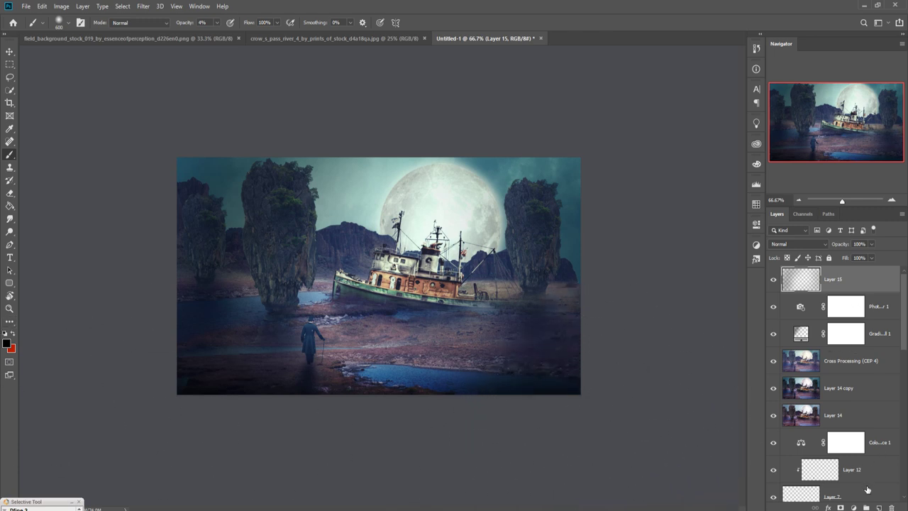
Add a new Layer 16 set to Overlay blending
click(879, 508)
click(798, 244)
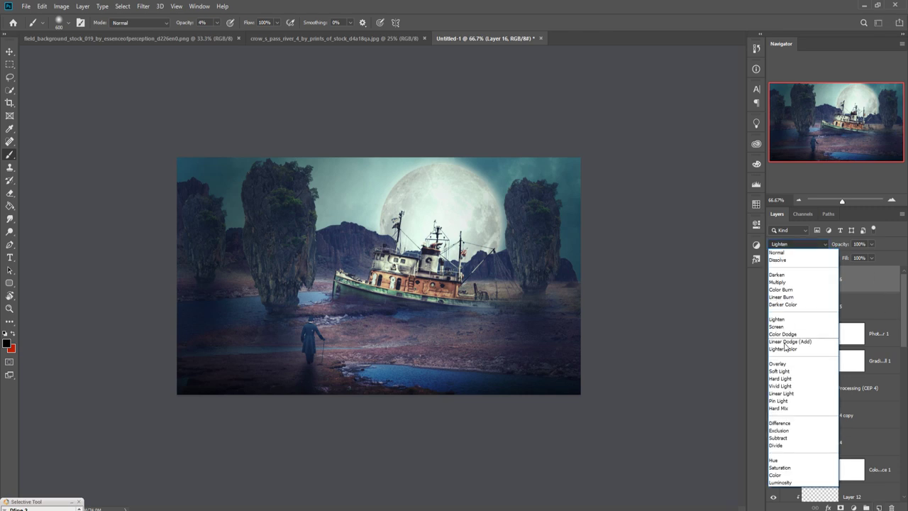
click(788, 368)
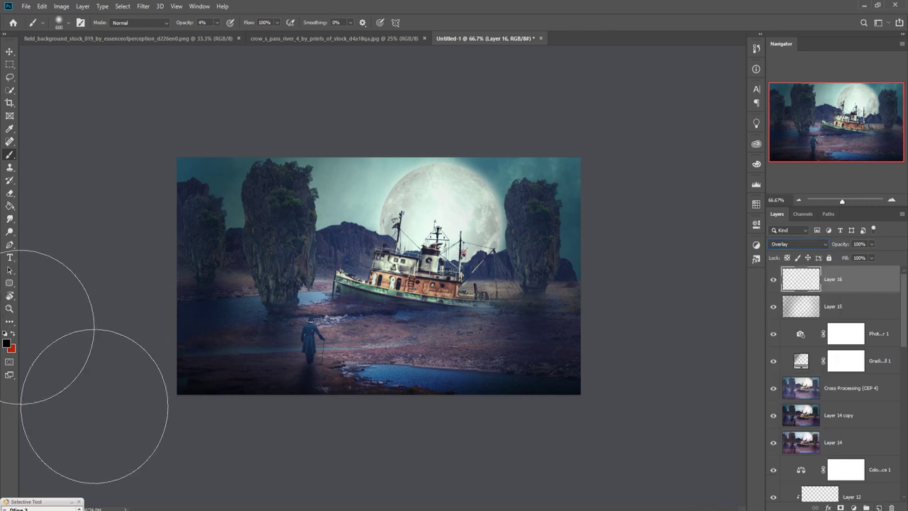
Paint white with a 200 px brush over the right rock pillar
click(11, 344)
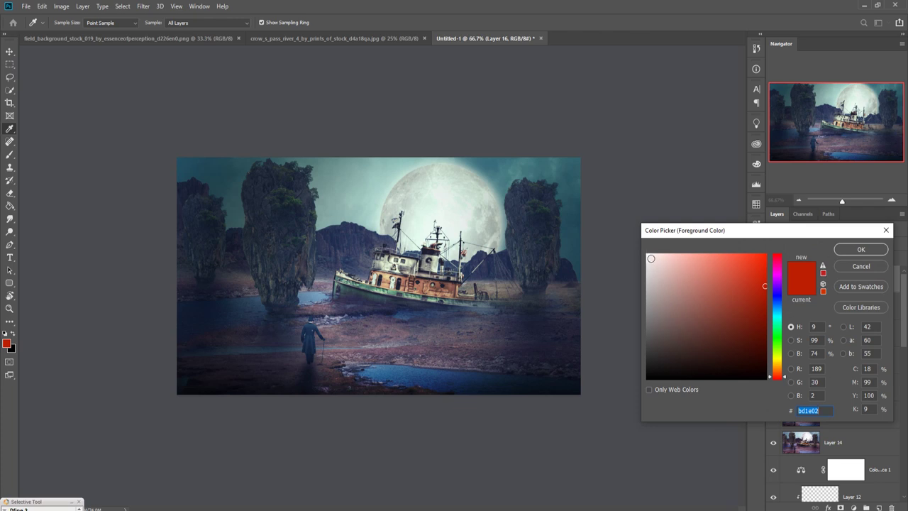
click(651, 259)
click(859, 250)
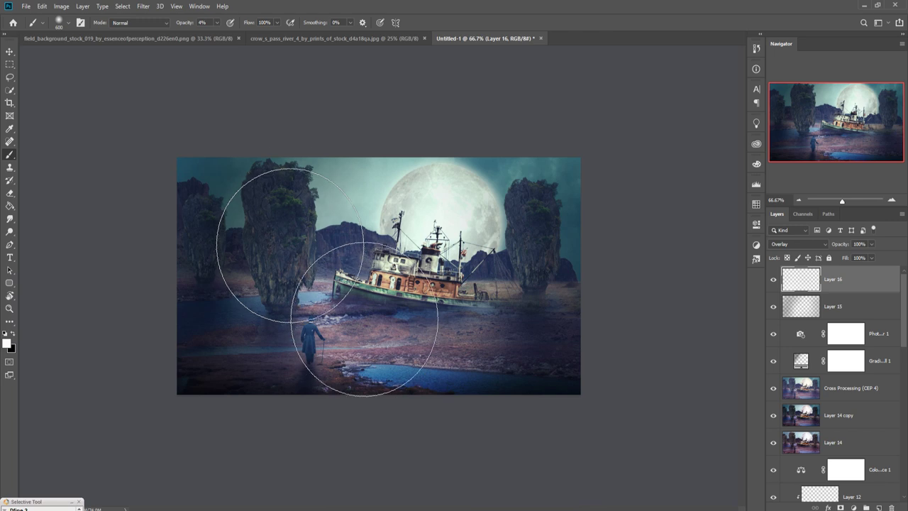
key(bracketleft)
key(bracketleft)
key(bracketleft)
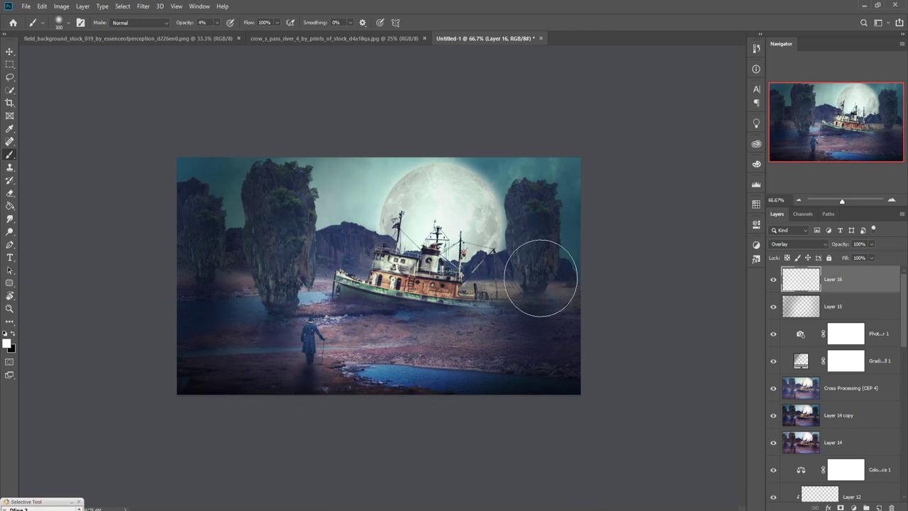
key(bracketleft)
drag(535, 227, 535, 366)
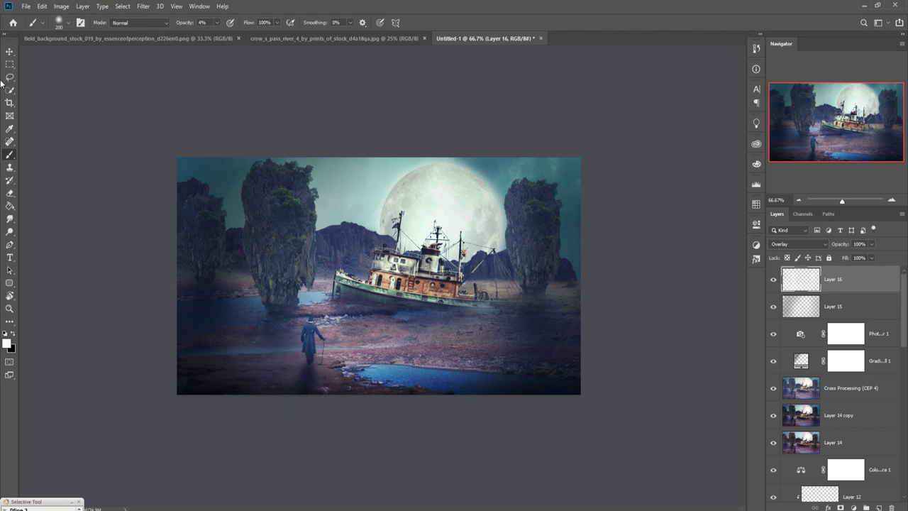
Add a Photo Filter adjustment layer above Layer 16, discarding an accidental empty layer
click(10, 52)
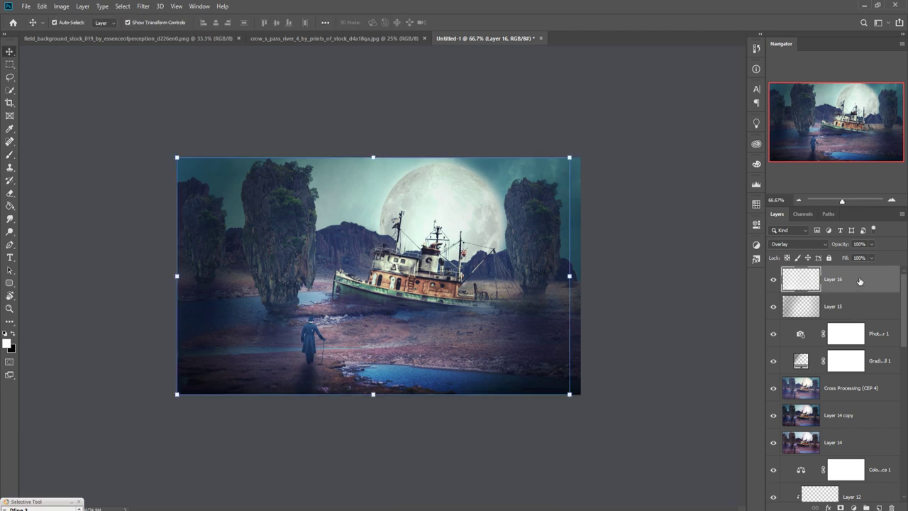
click(880, 507)
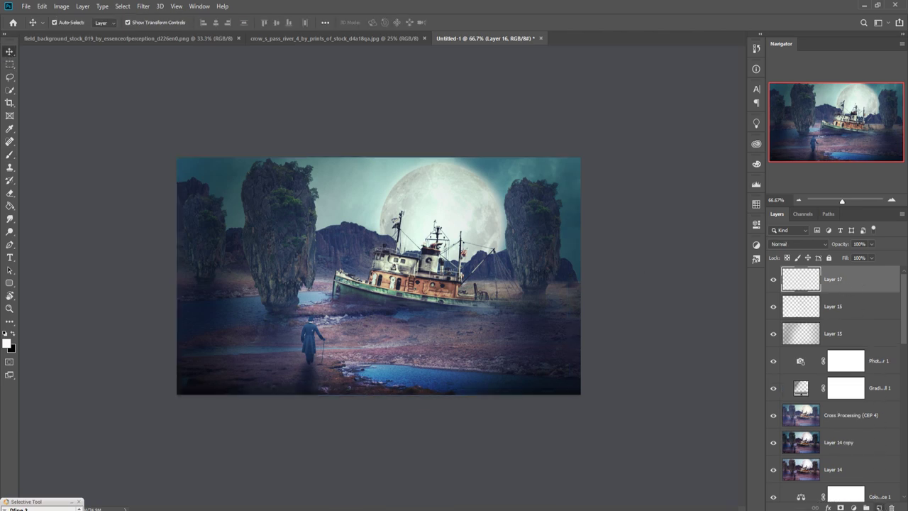
key(ctrl+z)
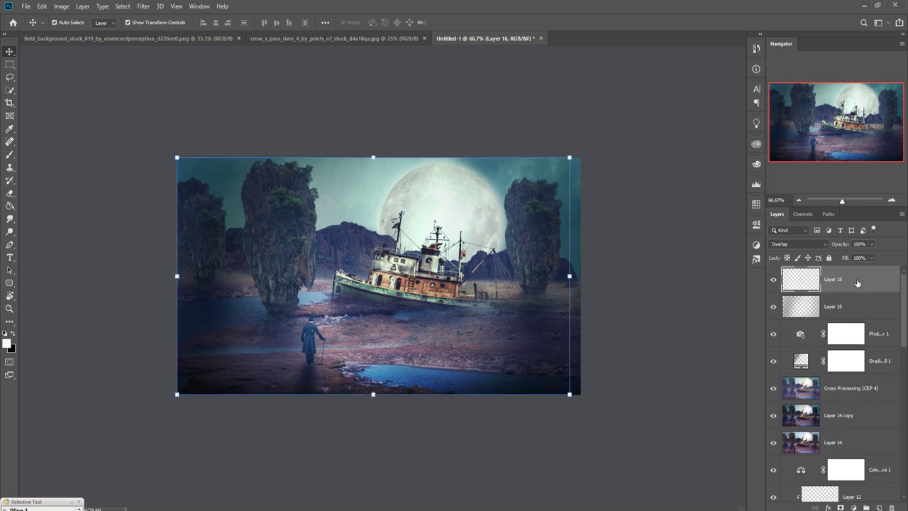
click(853, 507)
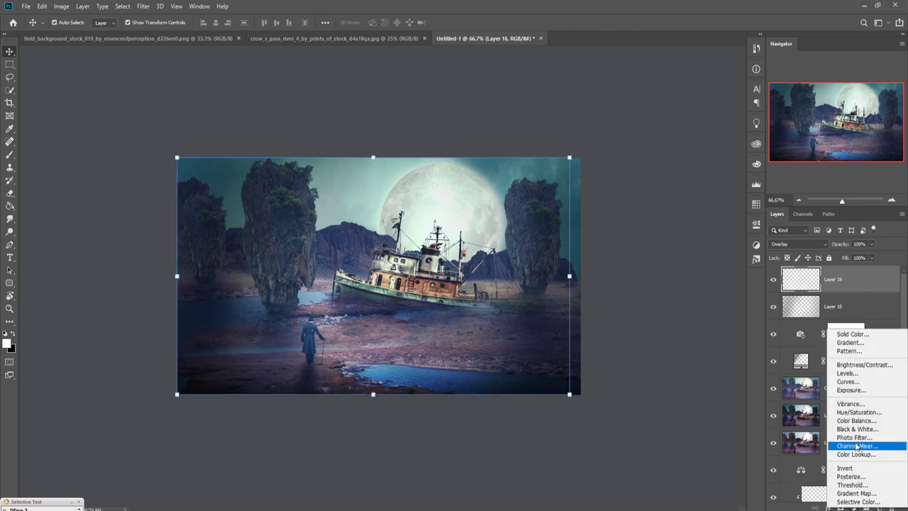
click(855, 440)
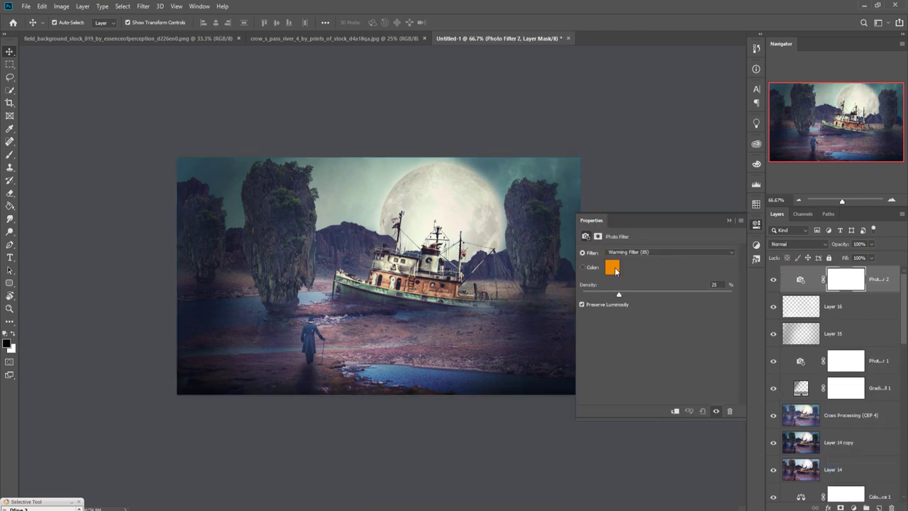
Set the Photo Filter 2 colour to bright cyan (#04effe) at 25% density
click(613, 270)
drag(782, 320, 783, 312)
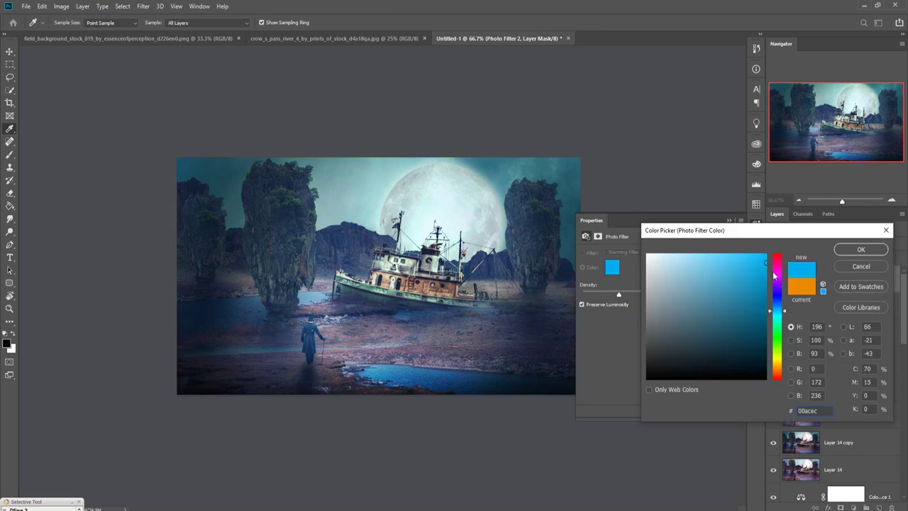
drag(767, 261, 766, 258)
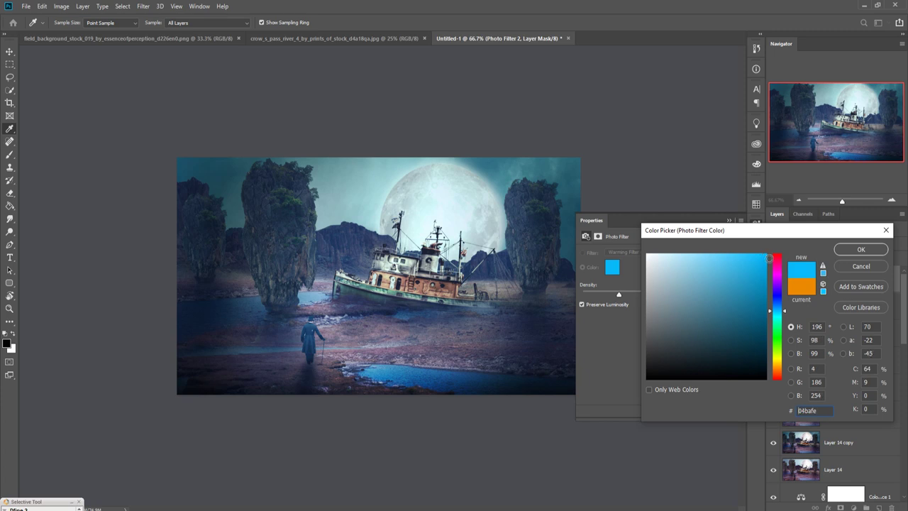
drag(784, 312, 783, 318)
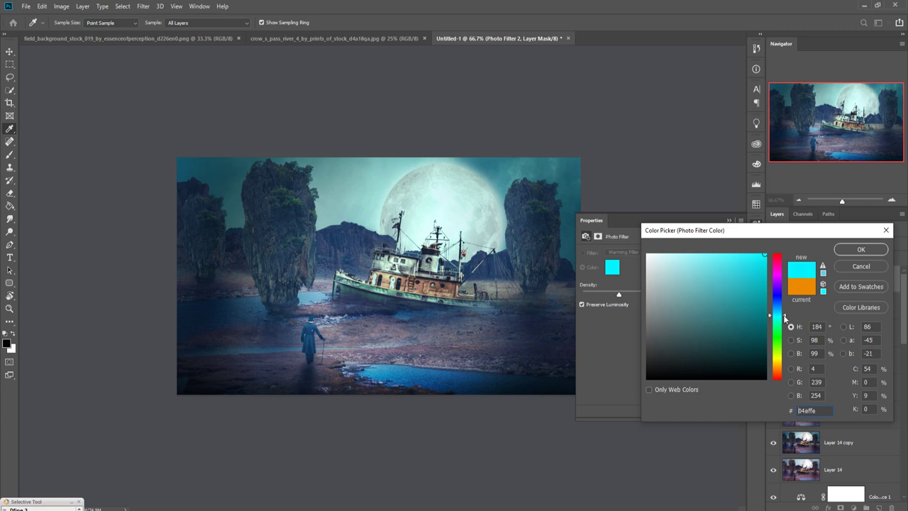
click(843, 252)
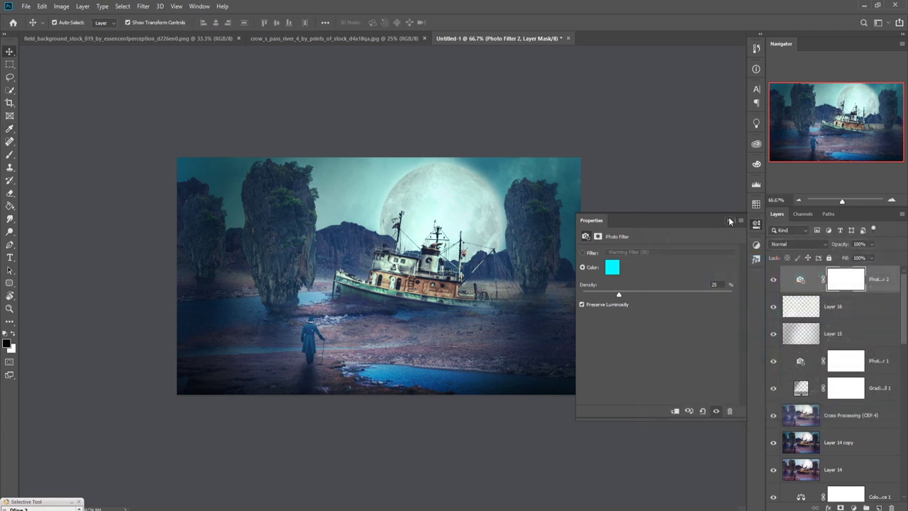
click(729, 220)
click(884, 285)
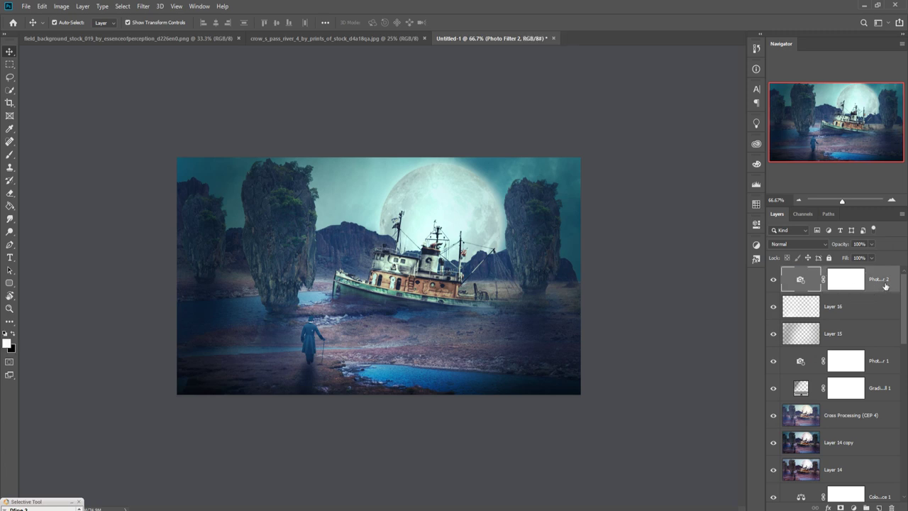
Stamp all visible layers into Layer 17 and lower its Camera Raw Clarity to -69
key(ctrl+shift+alt+e)
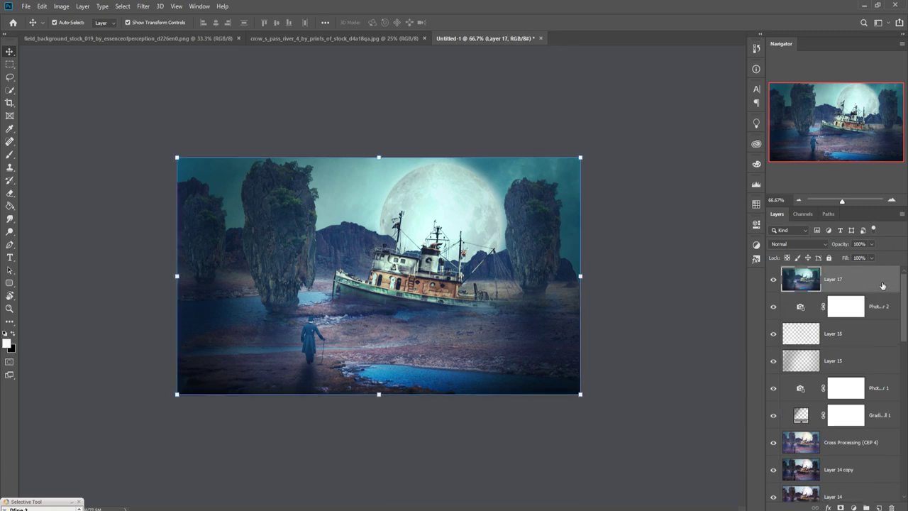
click(159, 6)
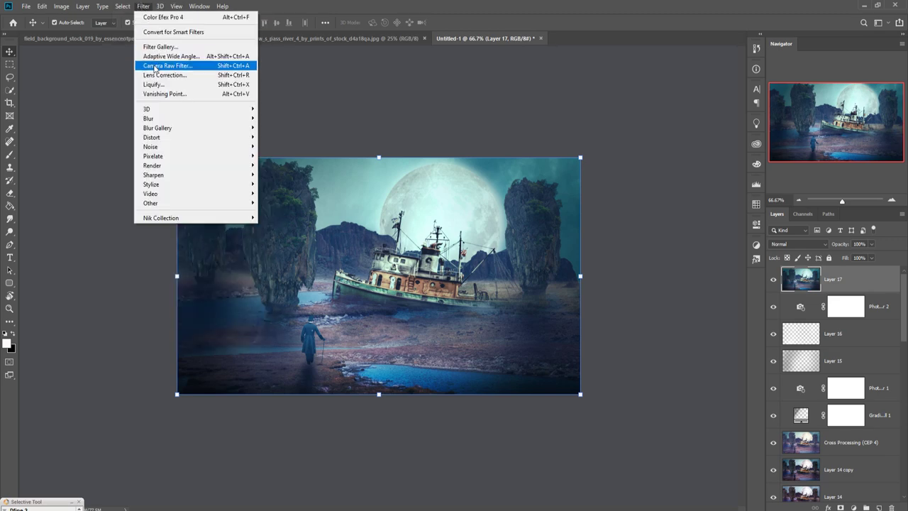
click(154, 67)
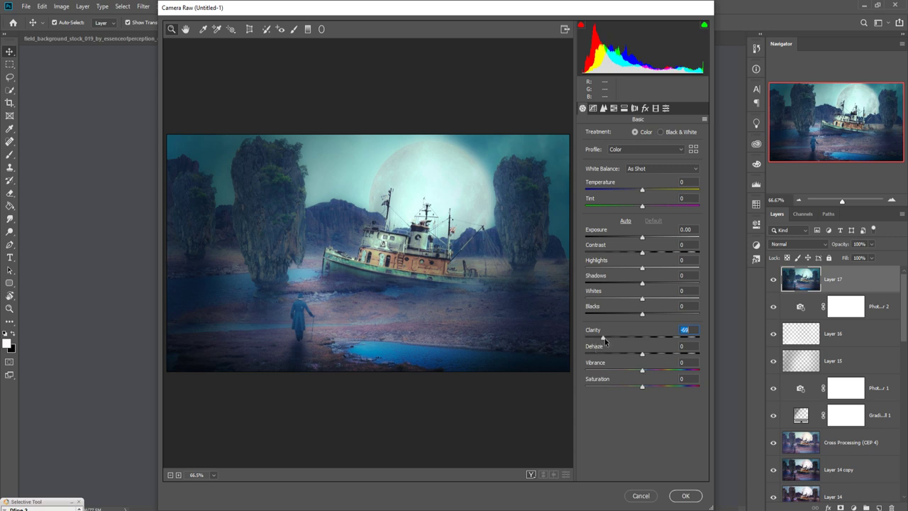
click(682, 495)
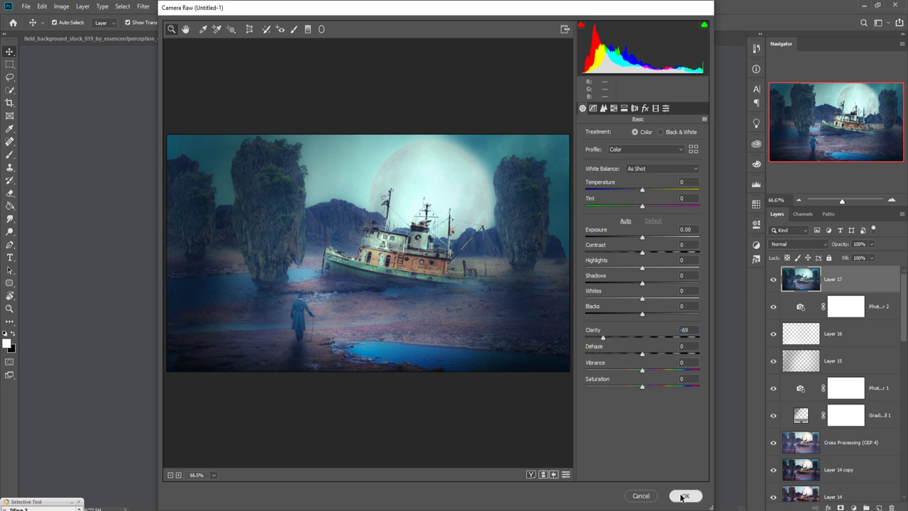